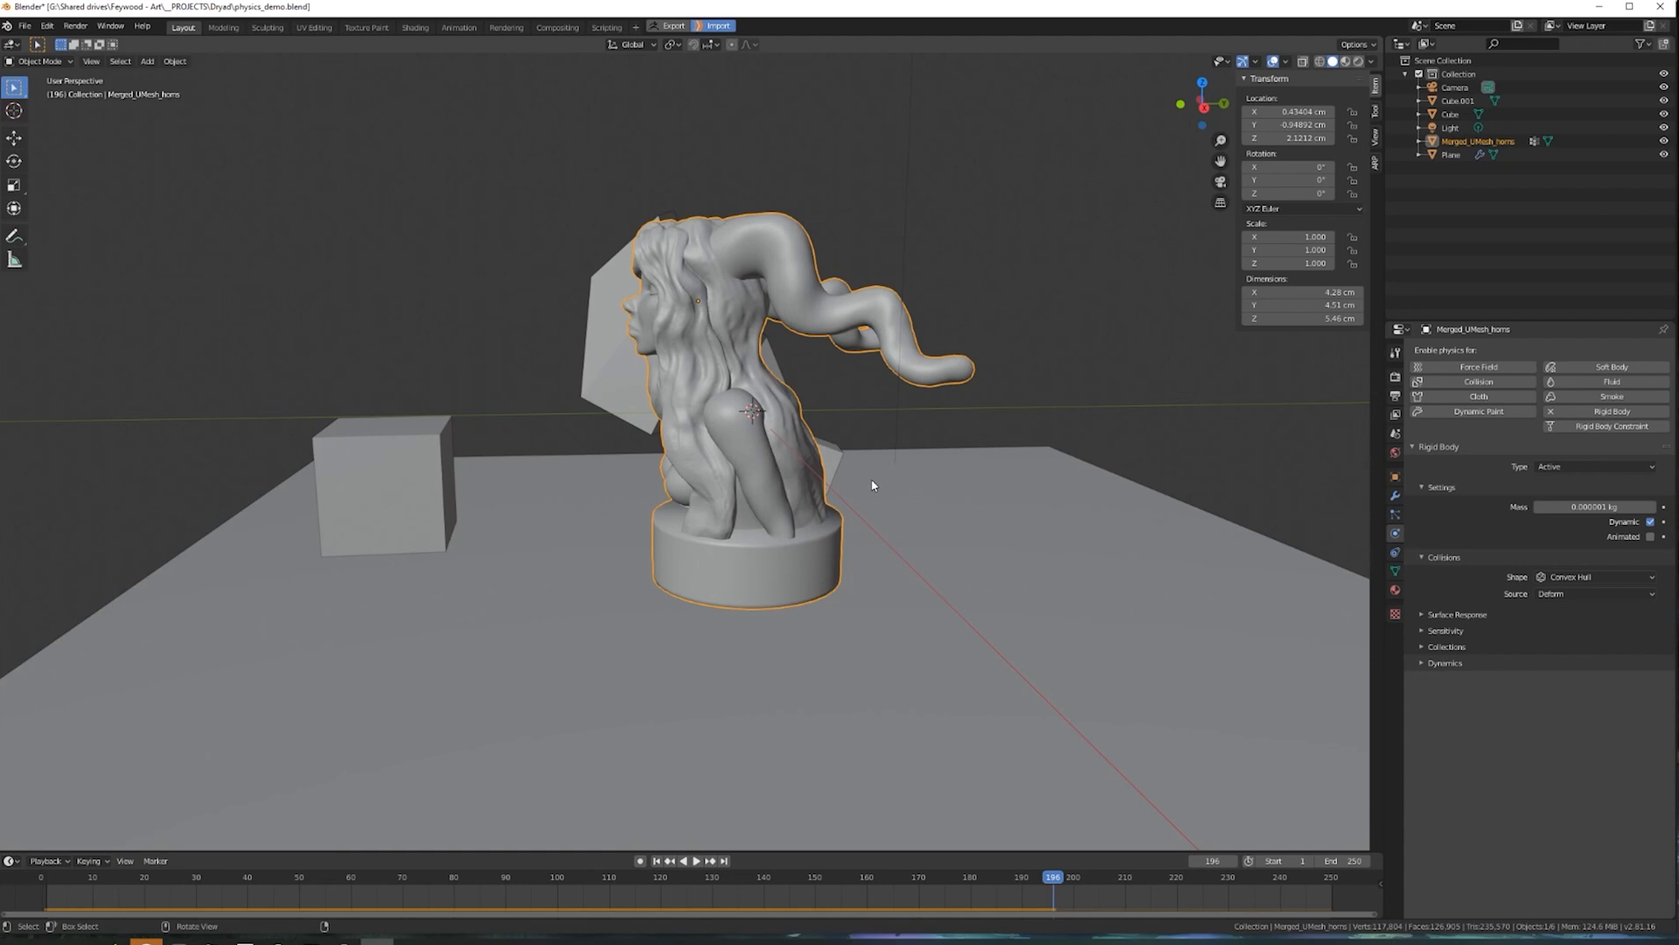
Inspect the horned bust in the physics scene from several angles and review the scene's output, unit and gravity settings
{"action": "middle_click_drag", "start_coordinate": [893, 478], "coordinate": [953, 479]}
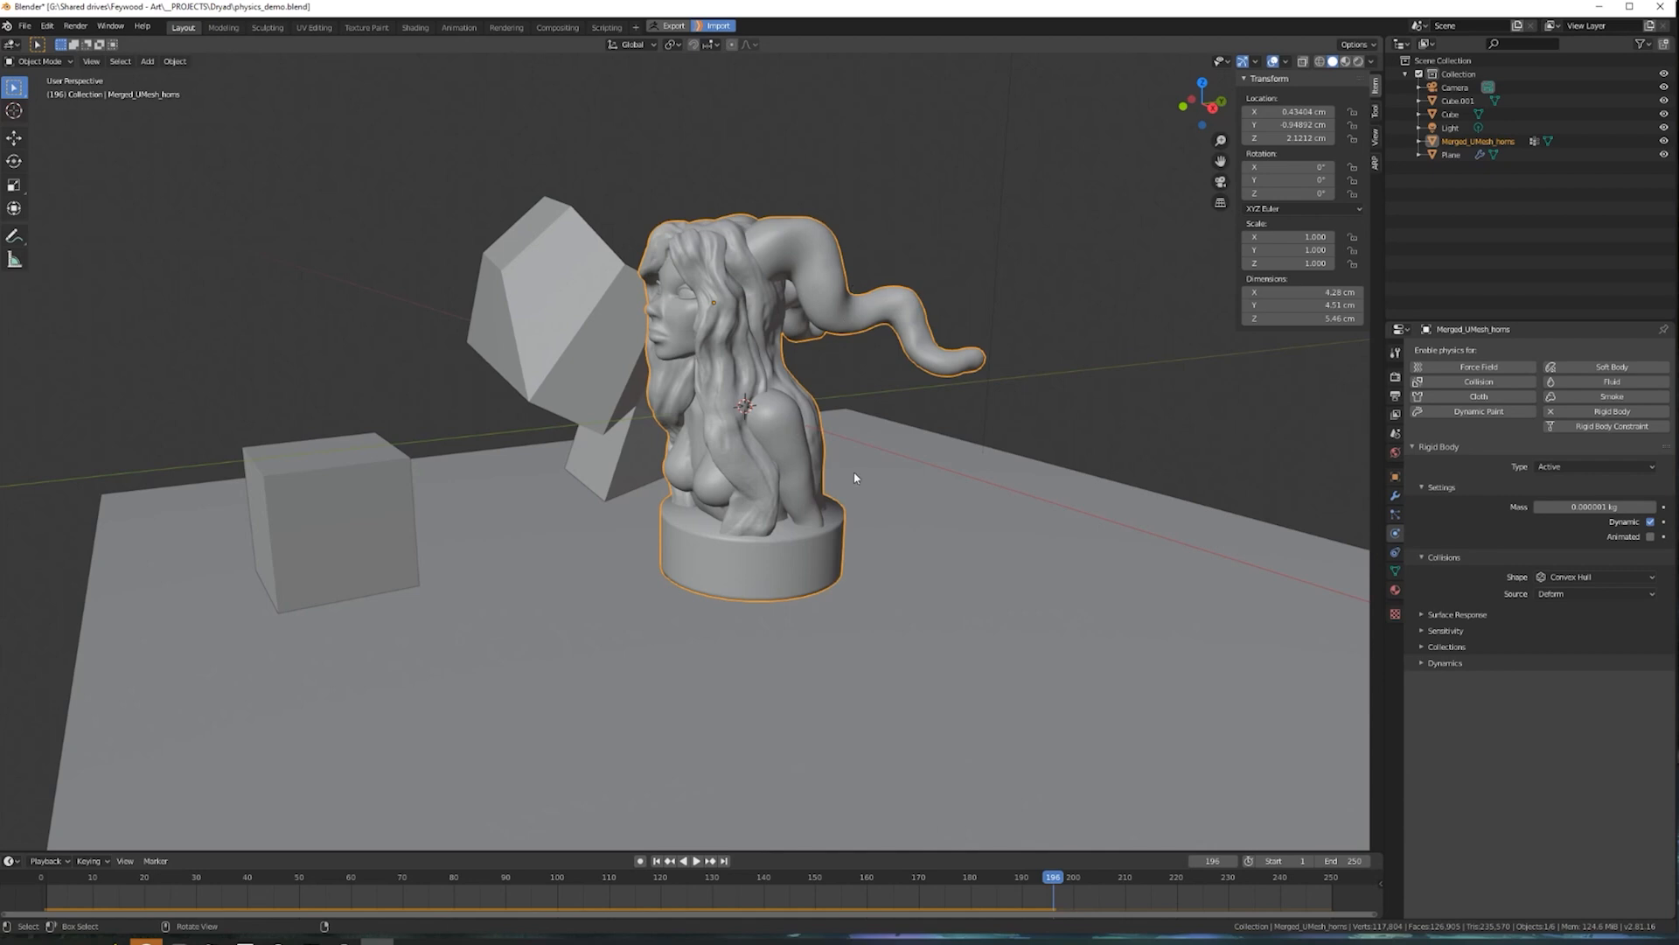
{"action": "middle_click_drag", "start_coordinate": [862, 475], "coordinate": [800, 466]}
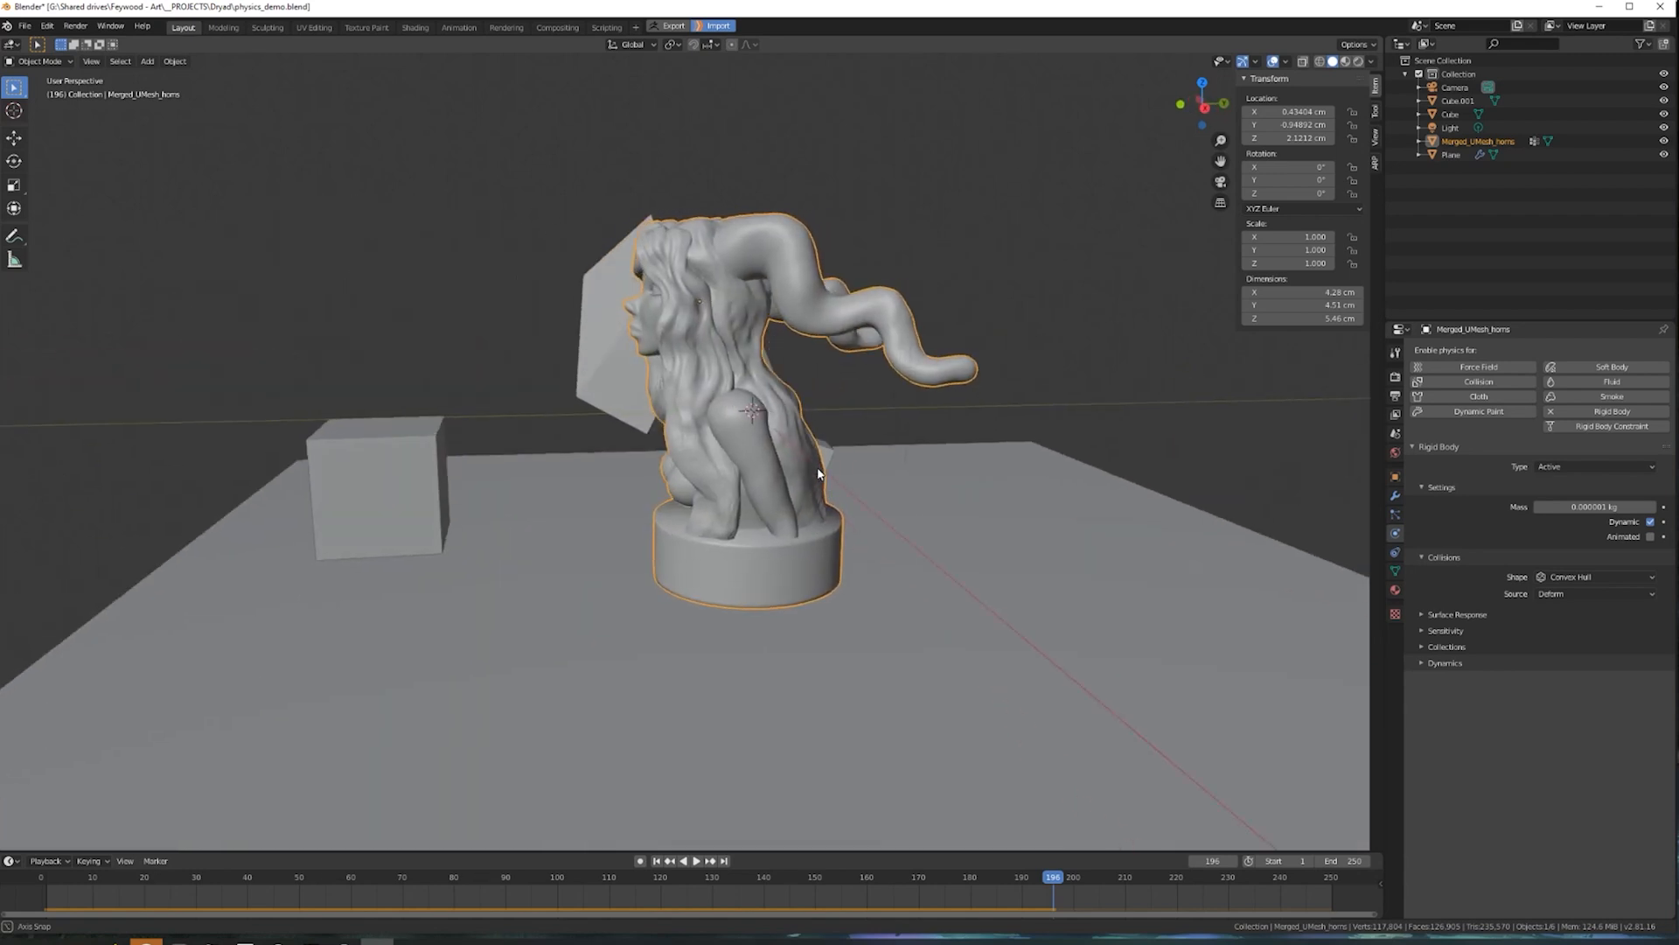
{"action": "middle_click_drag", "start_coordinate": [847, 548], "coordinate": [818, 451]}
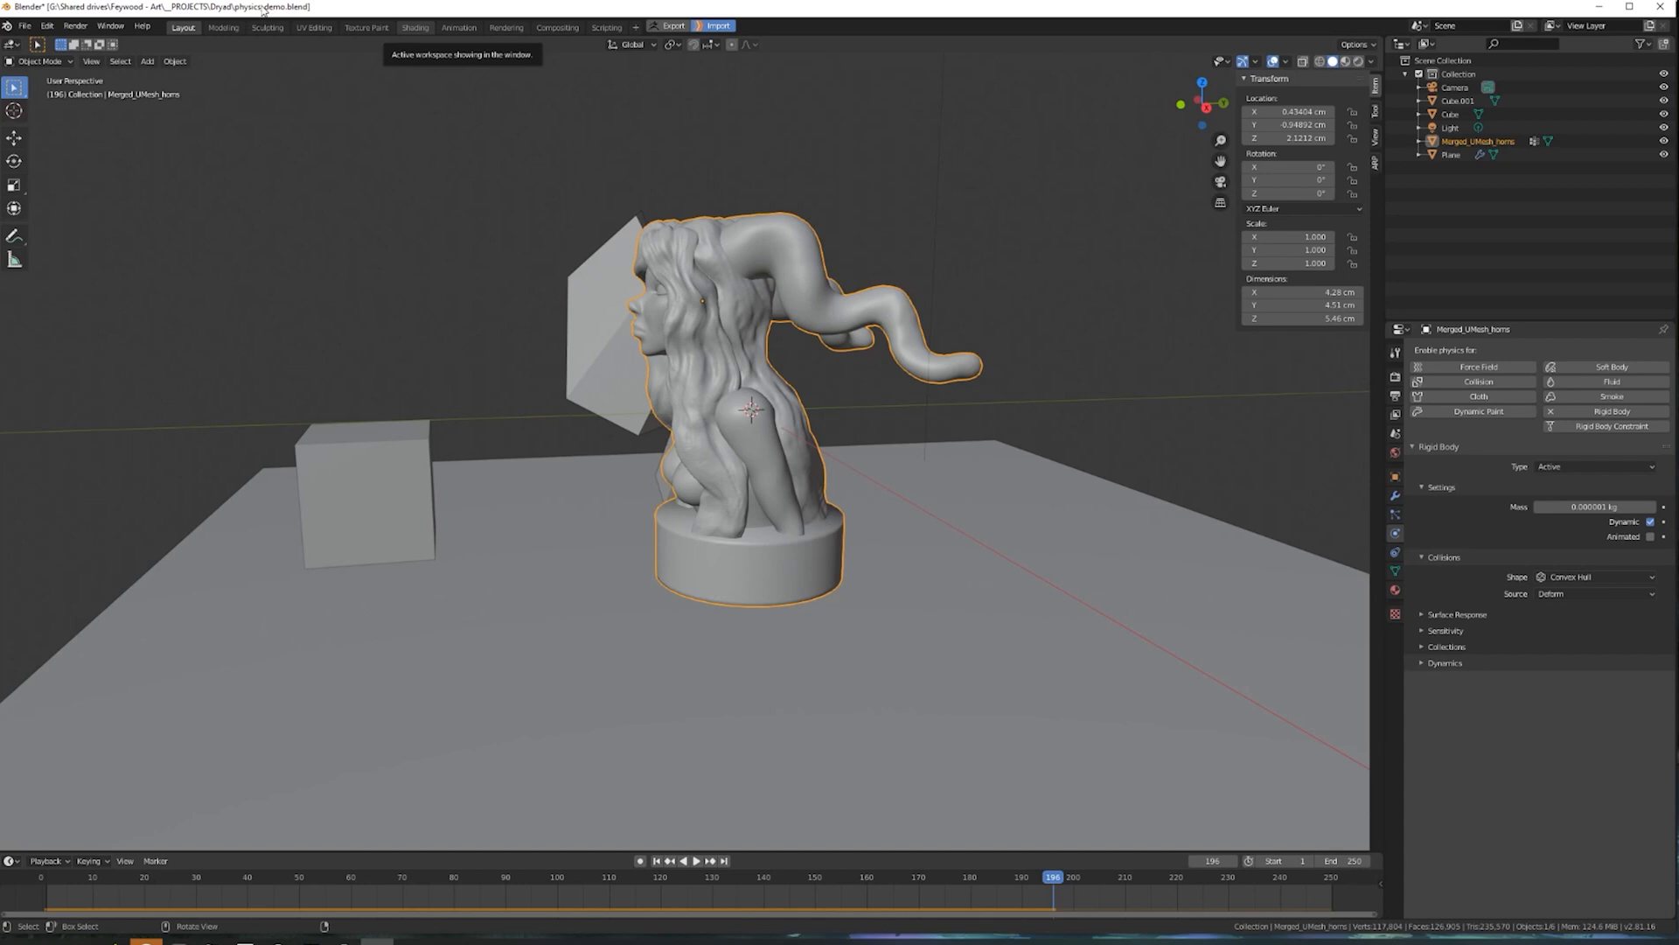
{"action": "left_click", "coordinate": [1395, 378]}
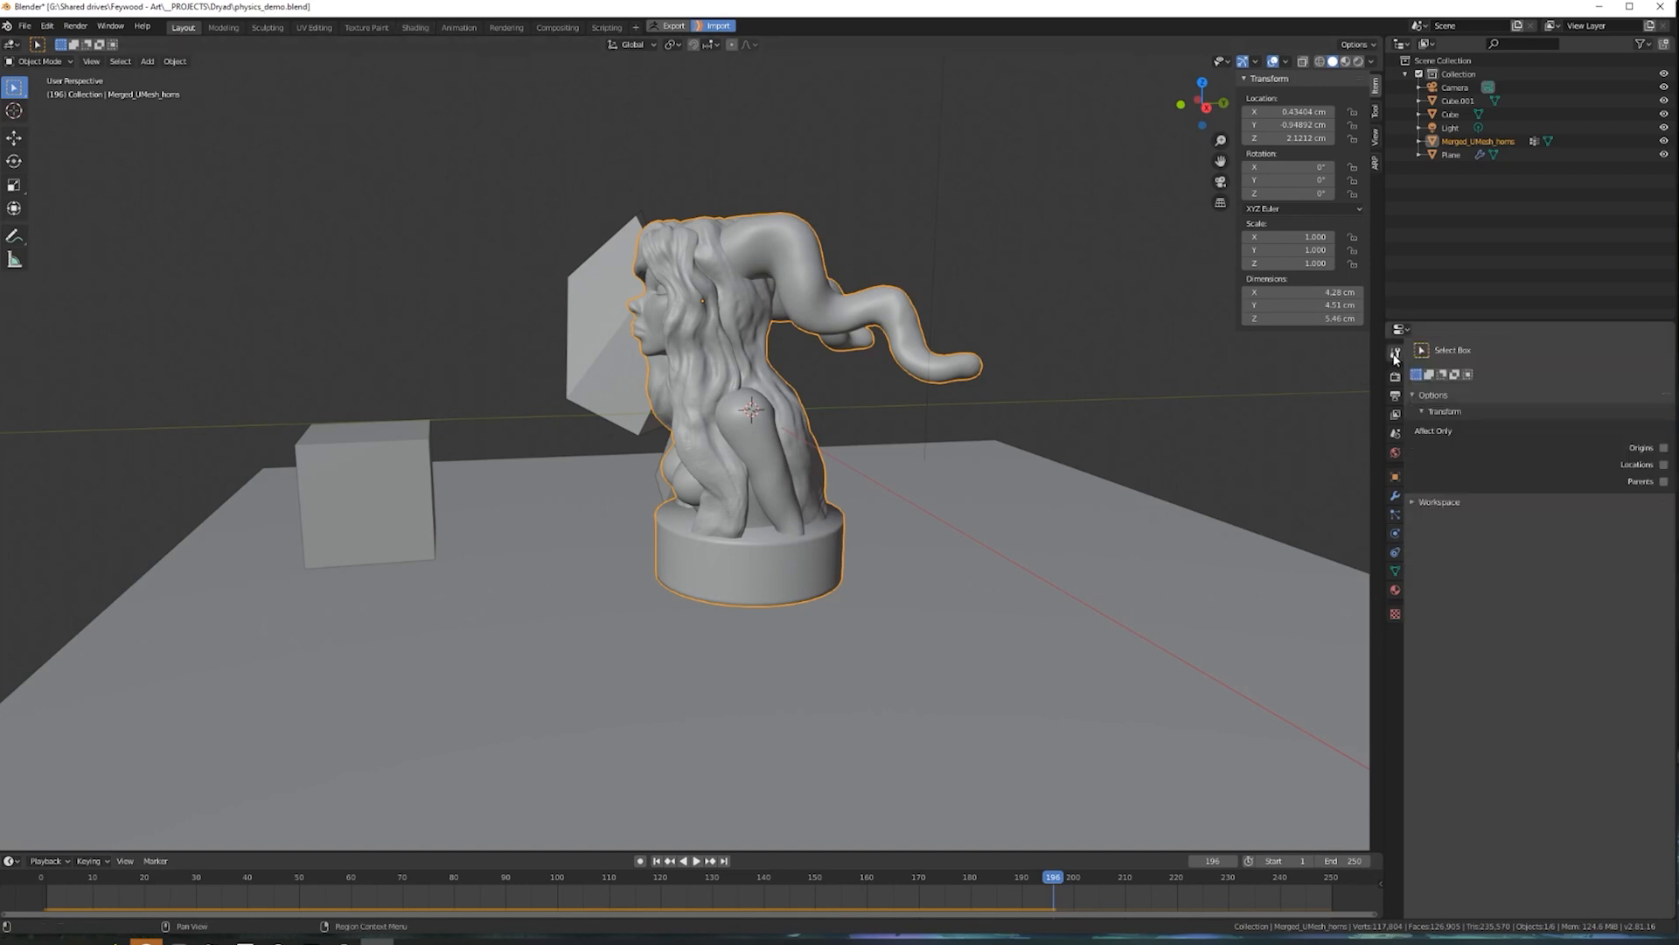
{"action": "left_click", "coordinate": [1395, 379]}
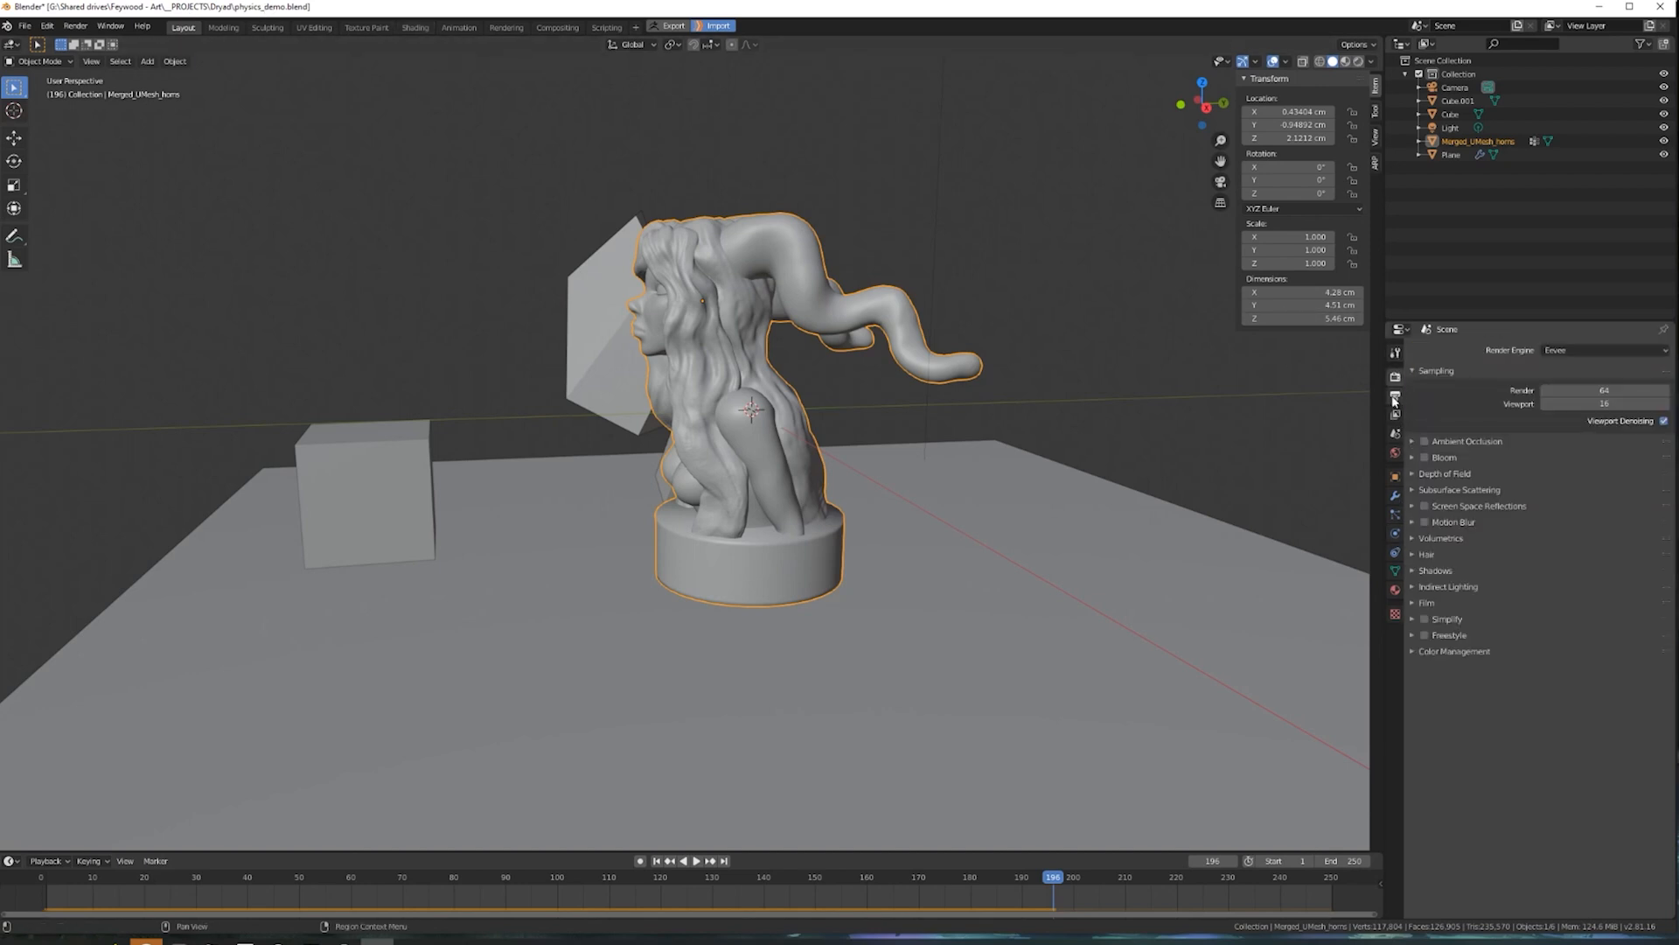
{"action": "left_click", "coordinate": [1395, 398]}
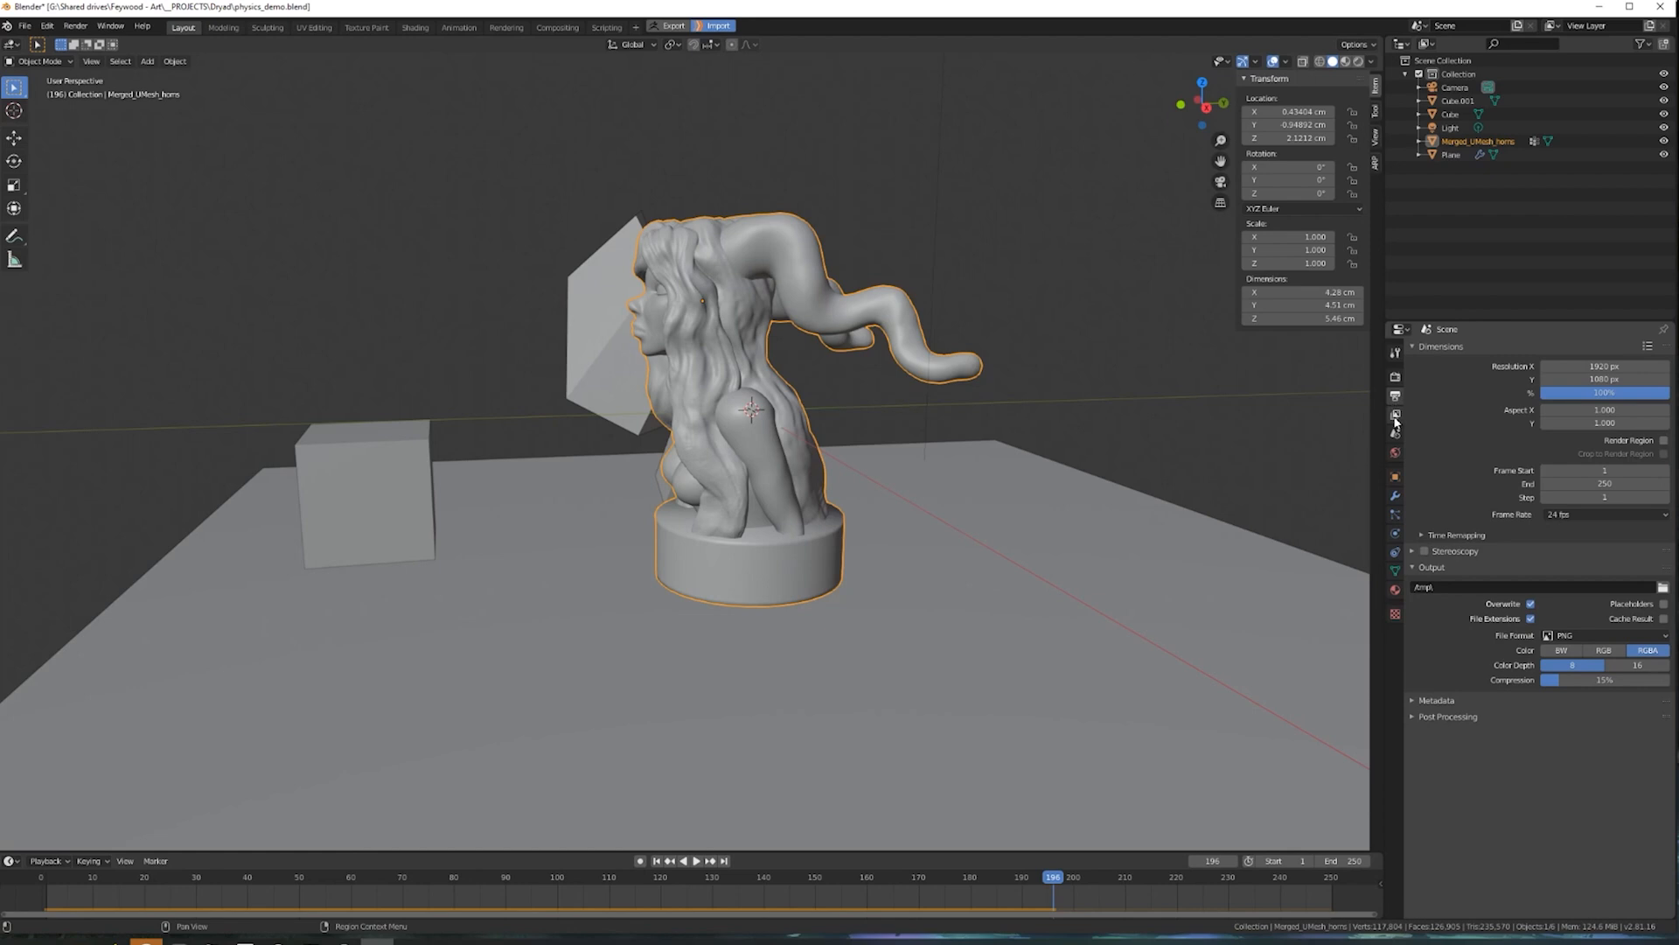
{"action": "left_click", "coordinate": [1395, 415]}
{"action": "left_click", "coordinate": [1395, 434]}
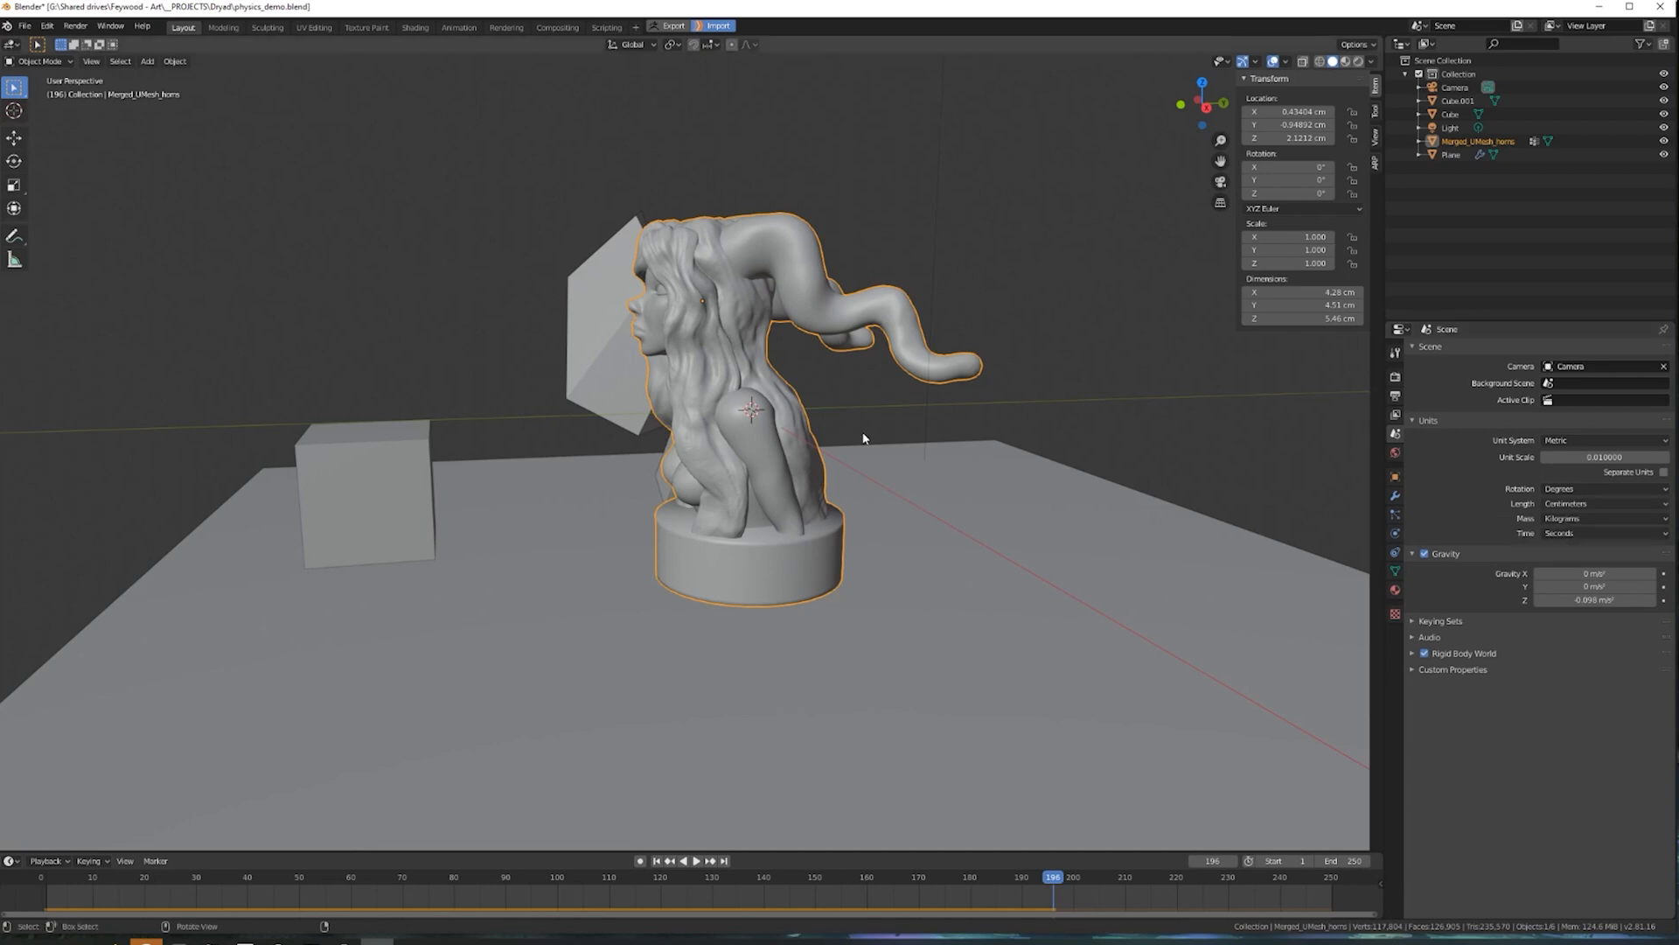
{"action": "middle_click_drag", "start_coordinate": [861, 436], "coordinate": [826, 437]}
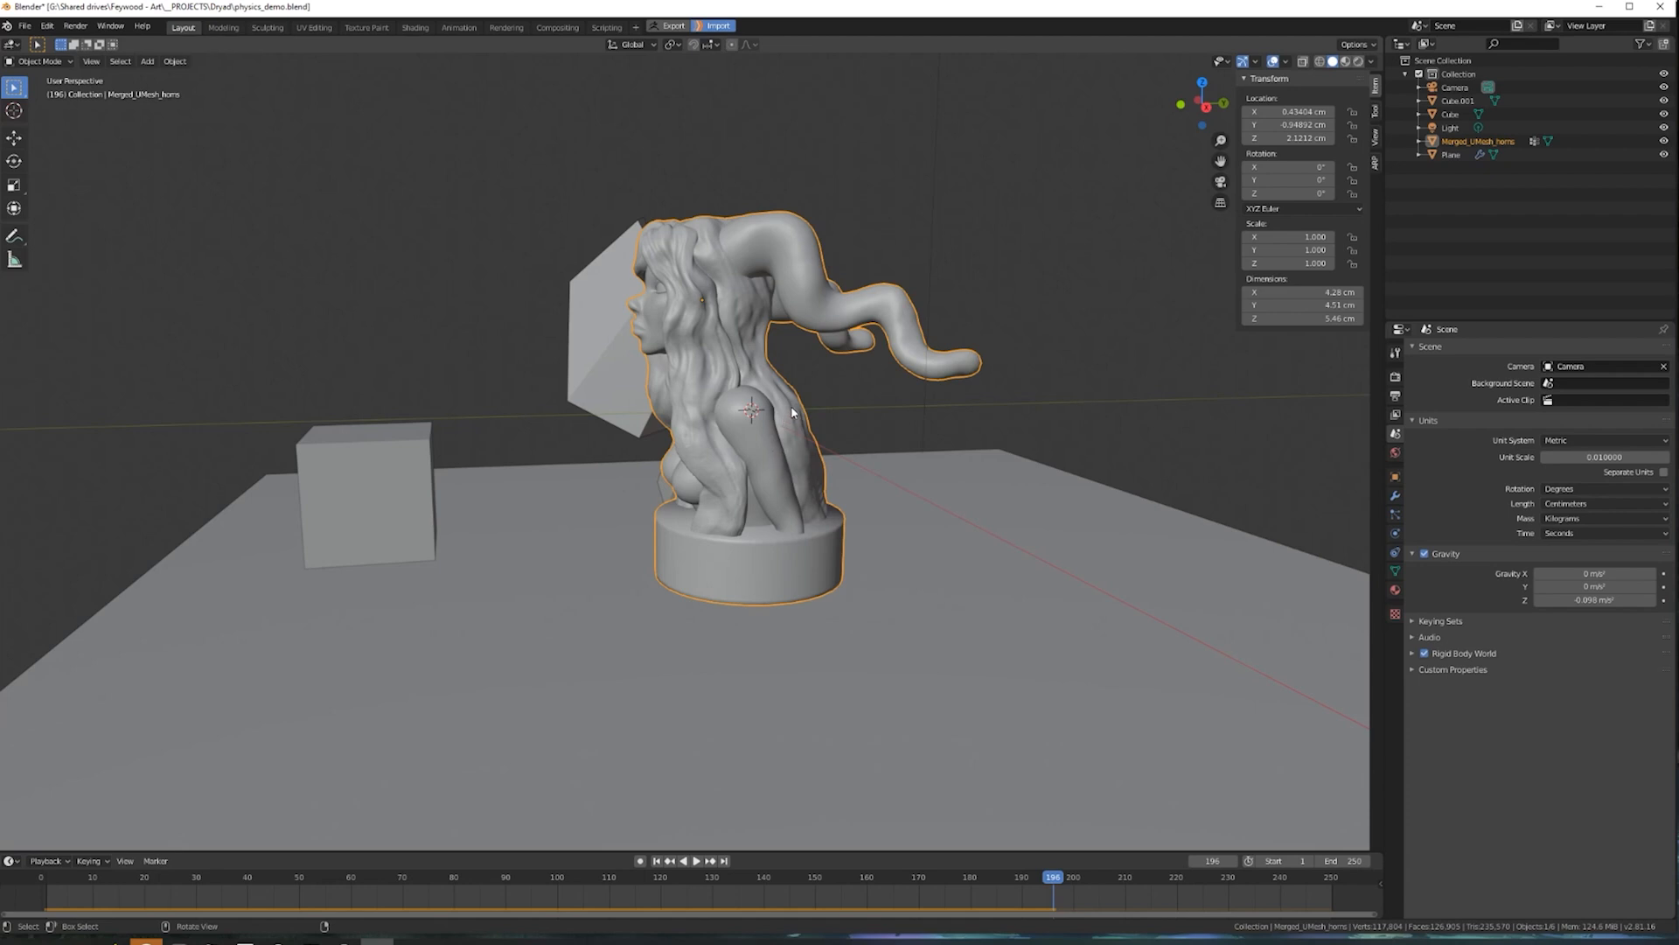
{"action": "middle_click_drag", "start_coordinate": [749, 377], "coordinate": [910, 399]}
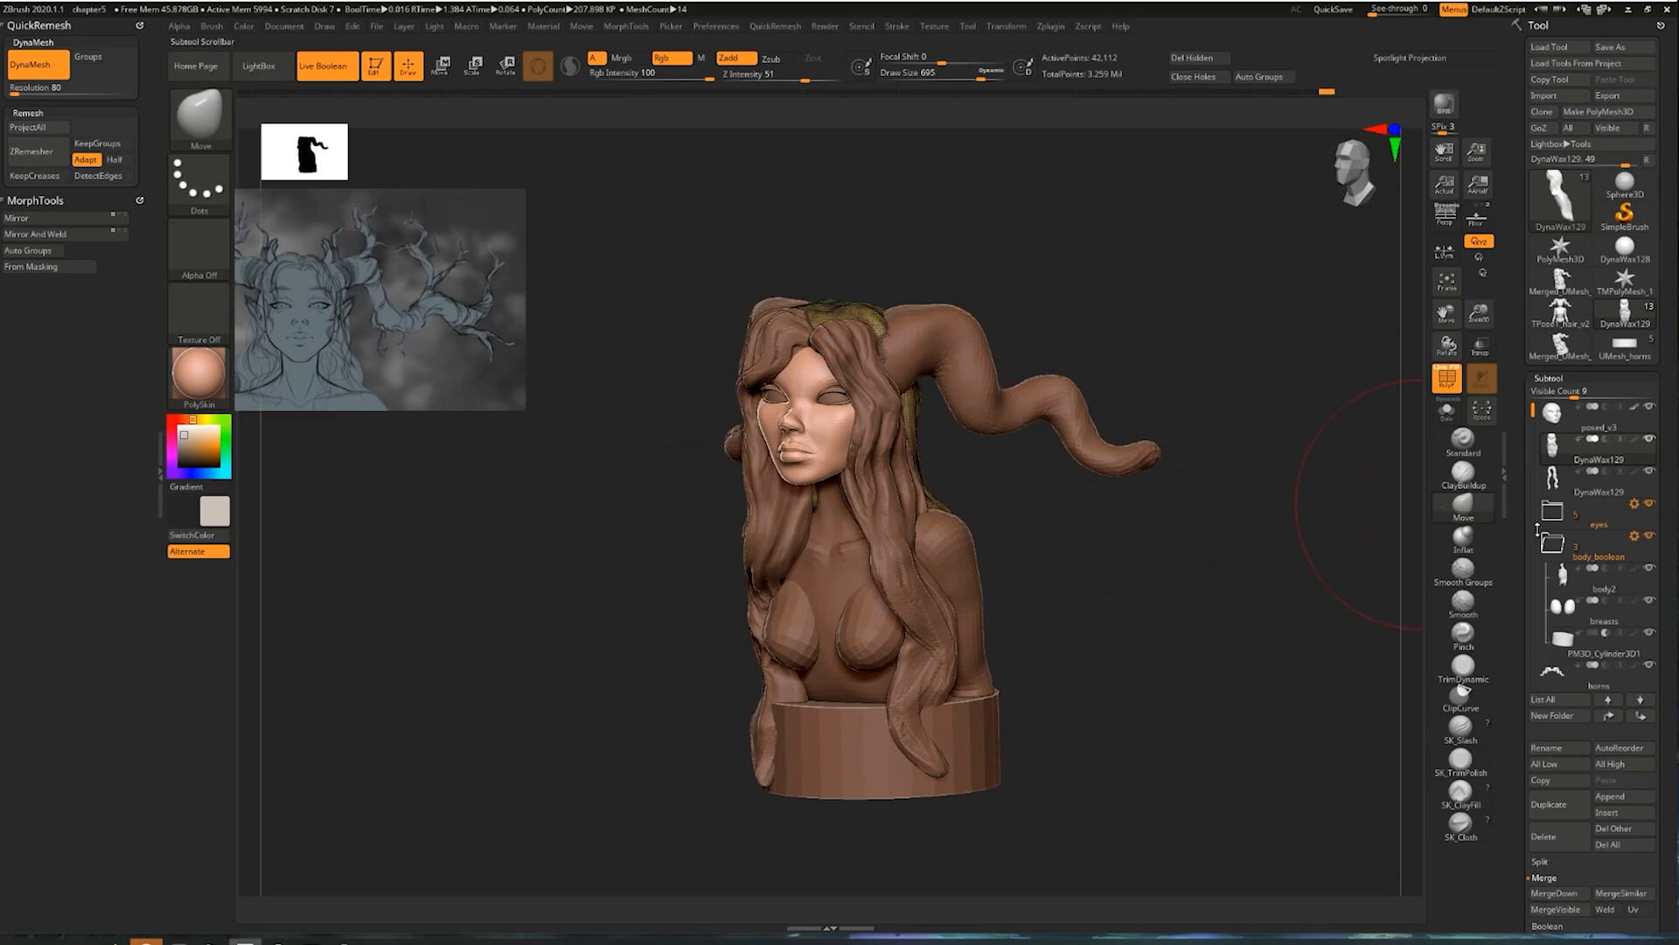
Switch to ZBrush, collapse the body_boolean folder and append the Merged_UMesh_horns bust as a subtool
{"action": "left_click_drag", "start_coordinate": [1181, 580], "coordinate": [691, 401]}
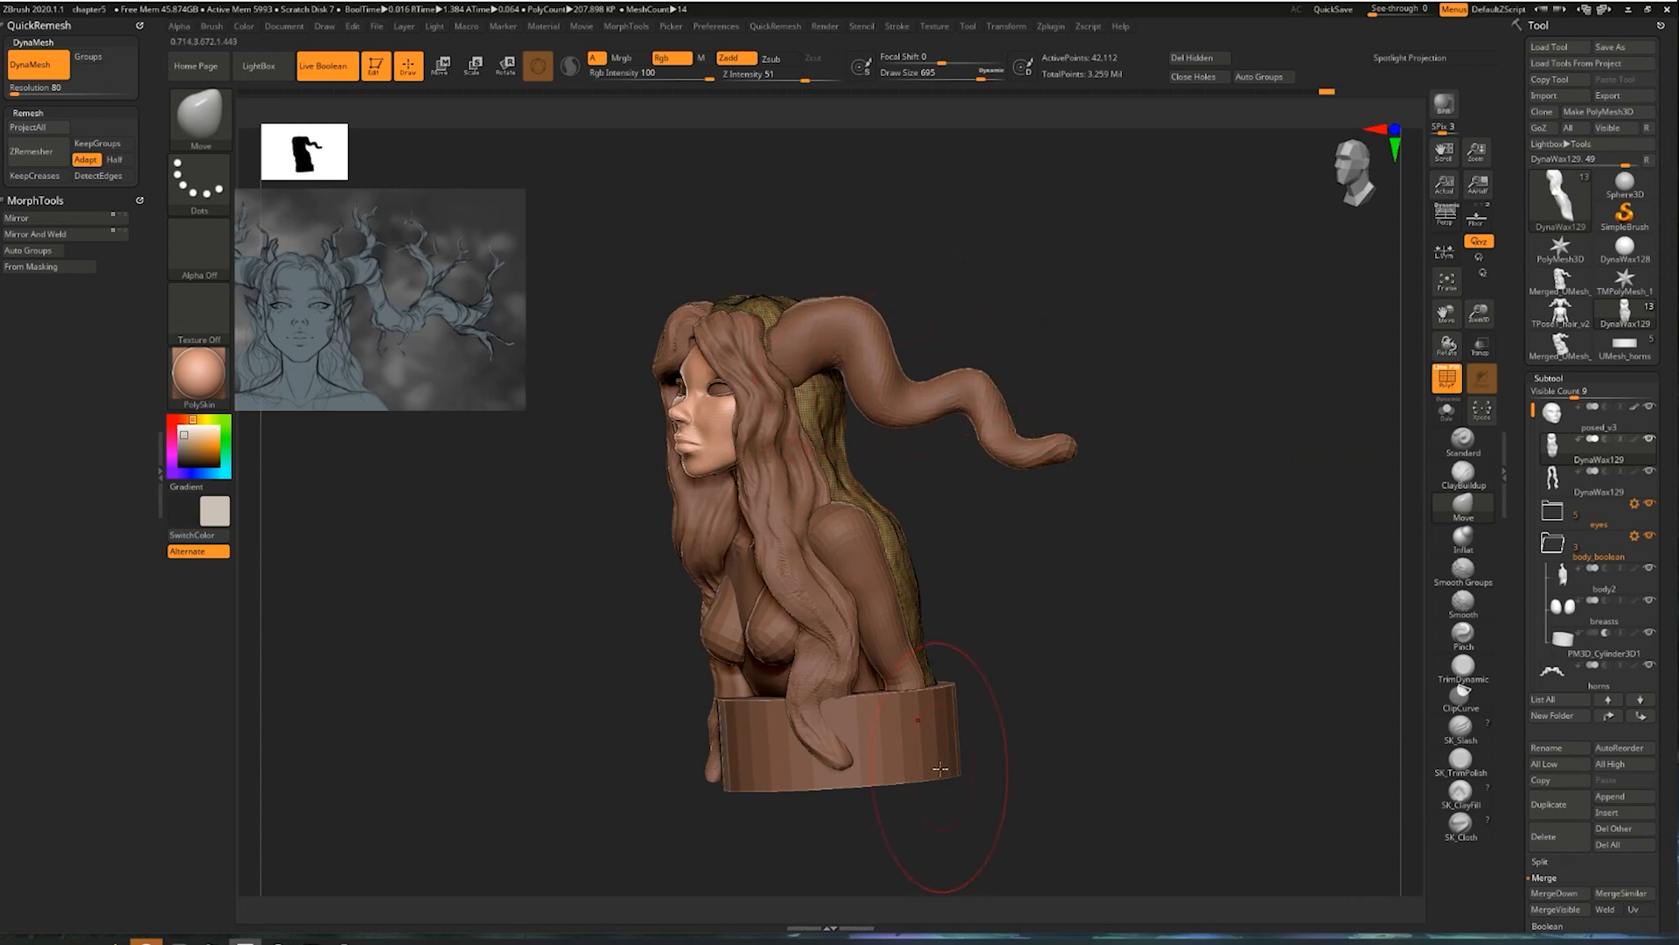
{"action": "left_click_drag", "start_coordinate": [1236, 669], "coordinate": [1172, 666]}
{"action": "left_click", "coordinate": [1553, 542]}
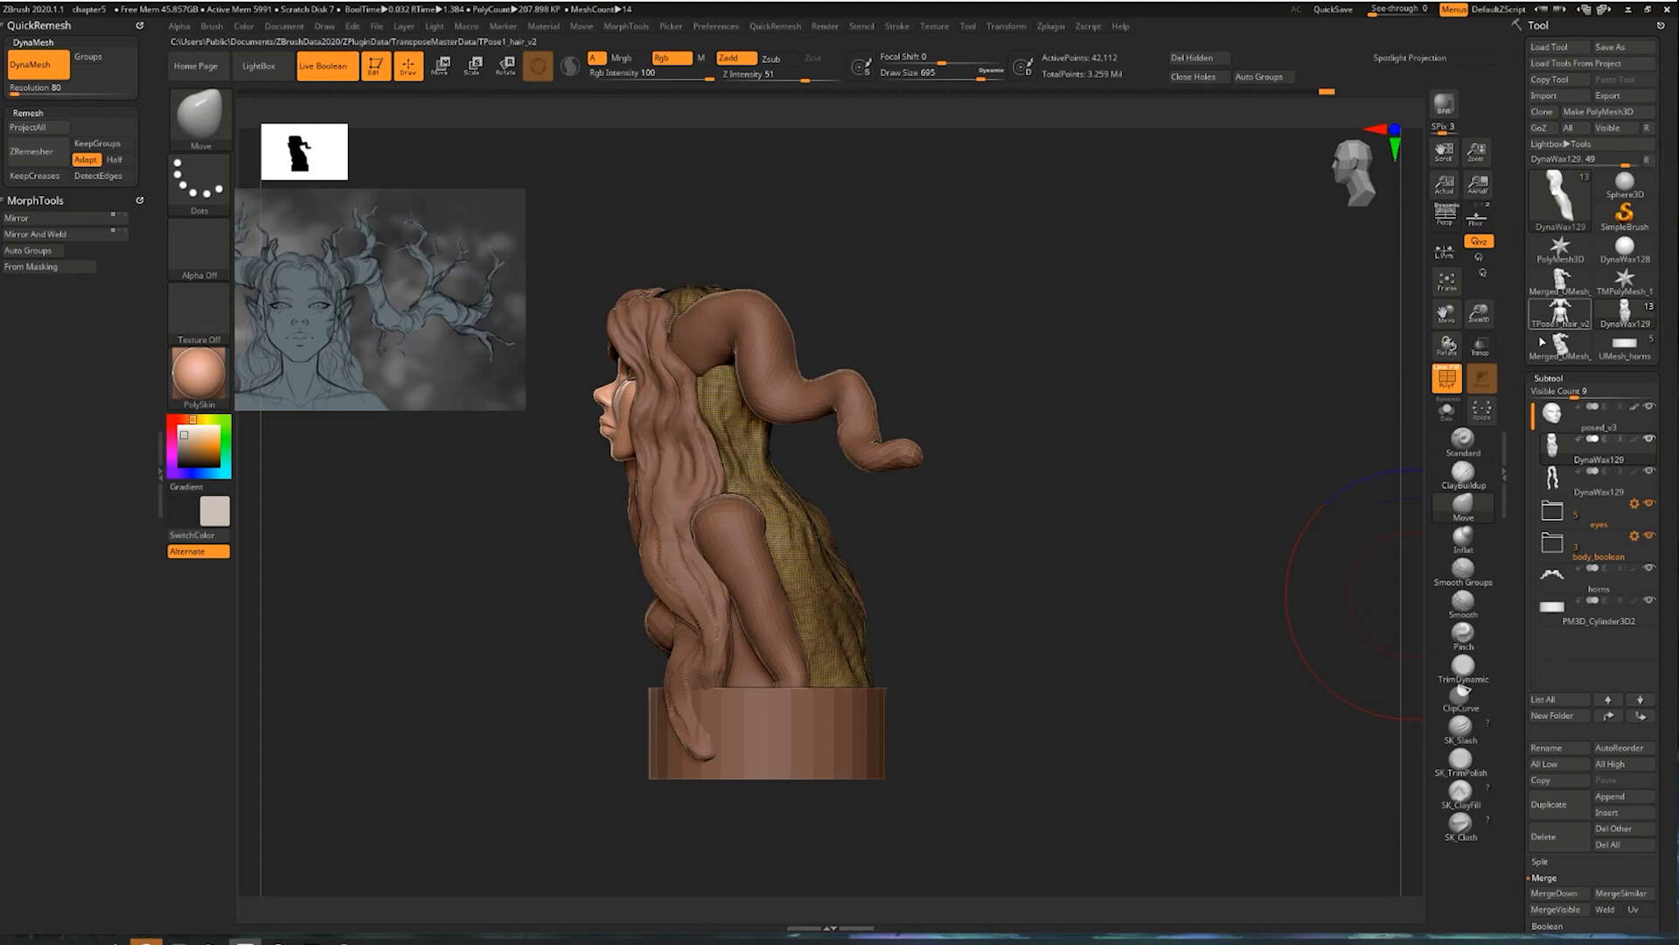
{"action": "mouse_move", "coordinate": [1533, 356]}
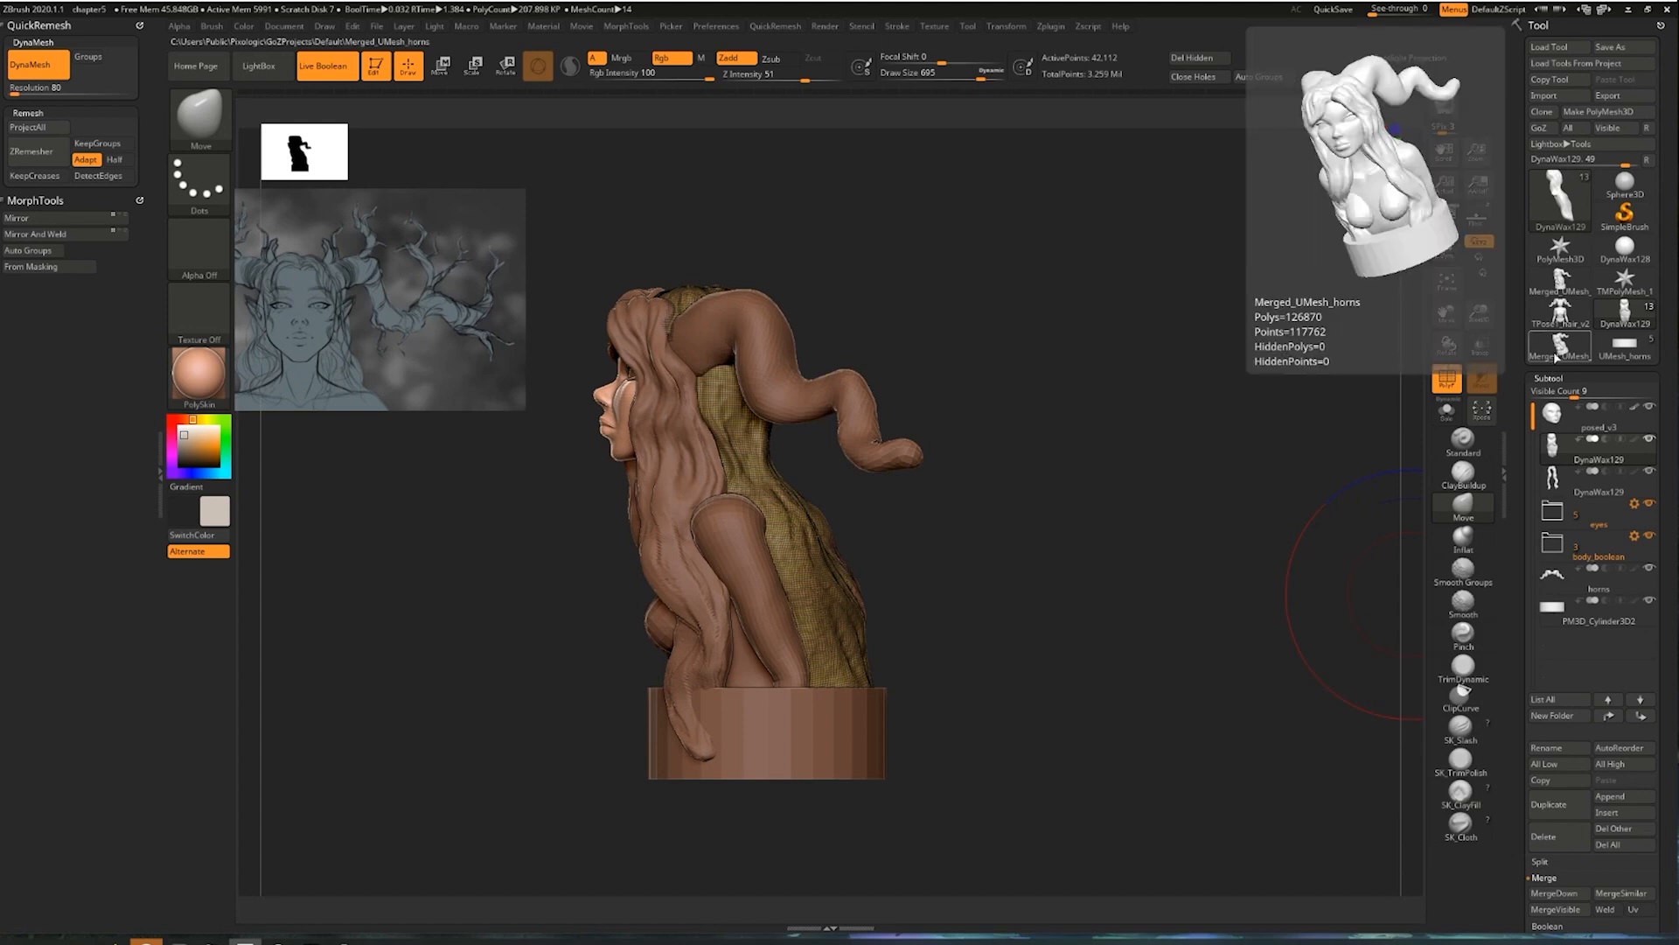
{"action": "left_click", "coordinate": [1620, 796]}
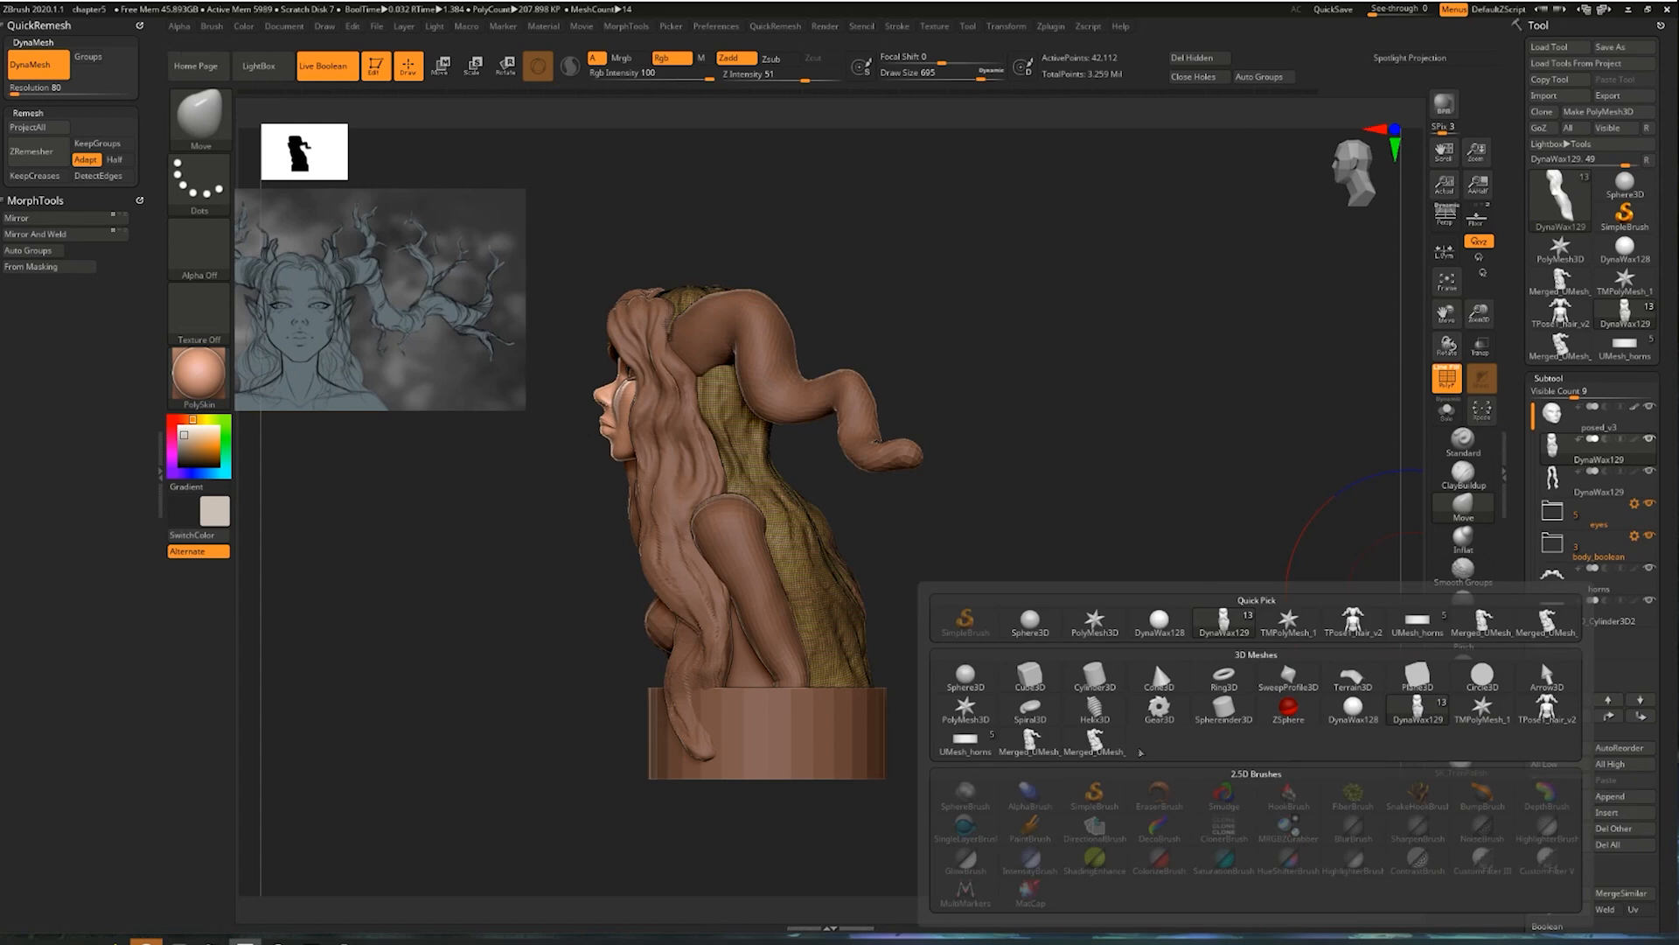
{"action": "left_click", "coordinate": [1104, 748]}
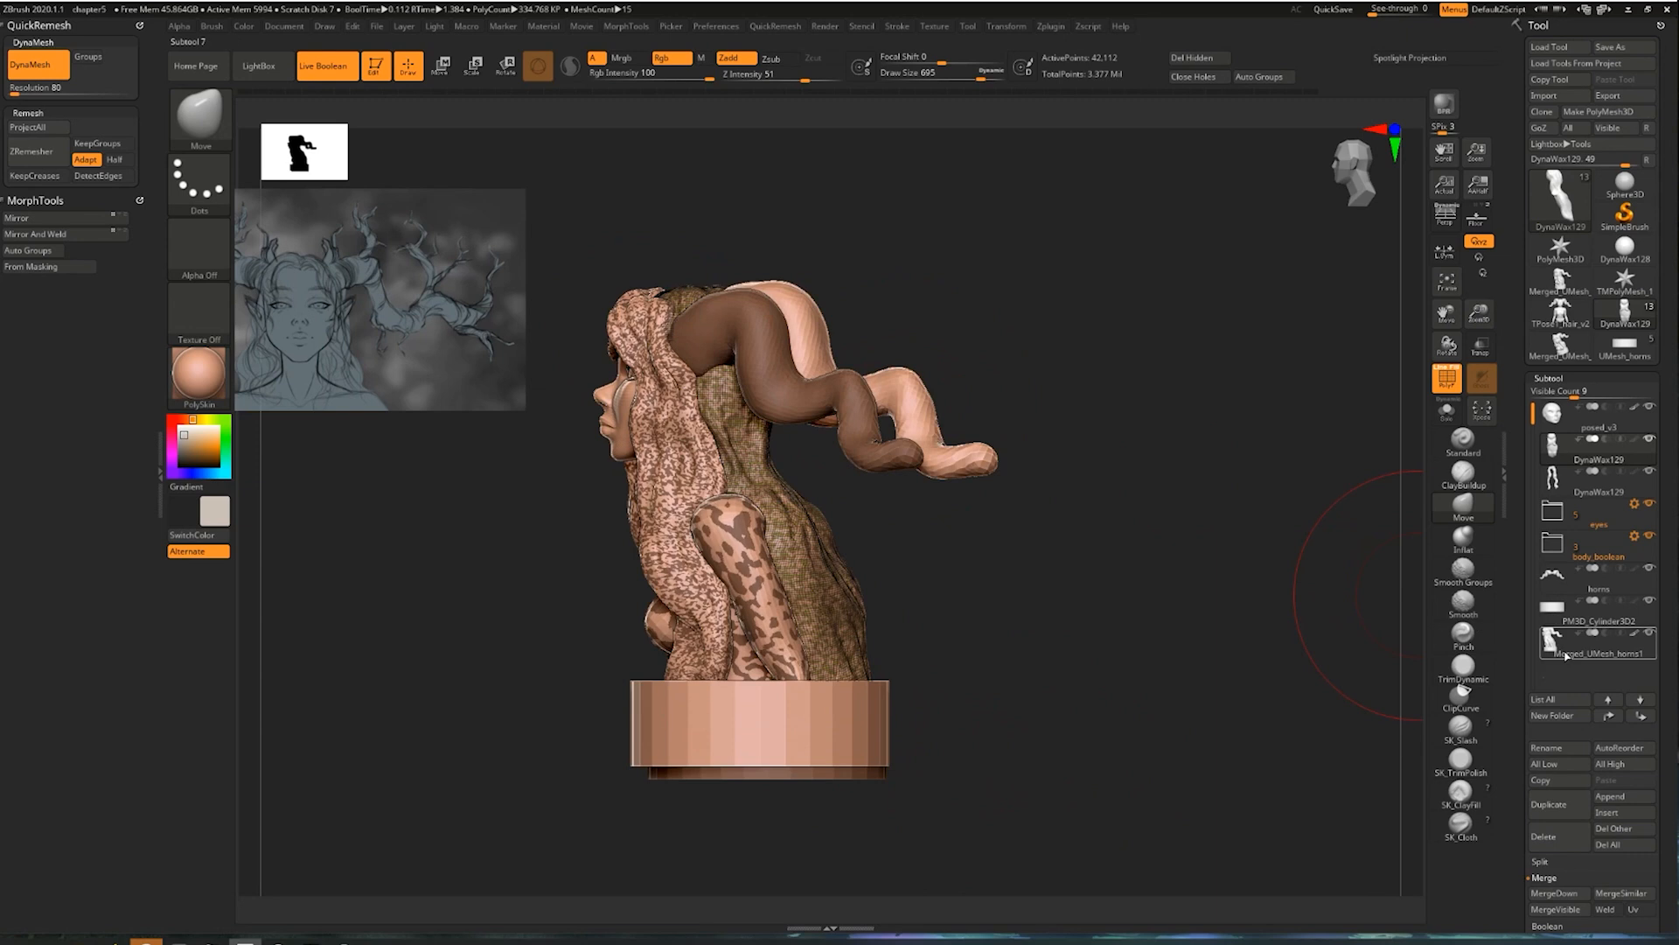
Append a Cylinder3D subtool after the merged bust and make it the active subtool
{"action": "left_click", "coordinate": [1566, 649]}
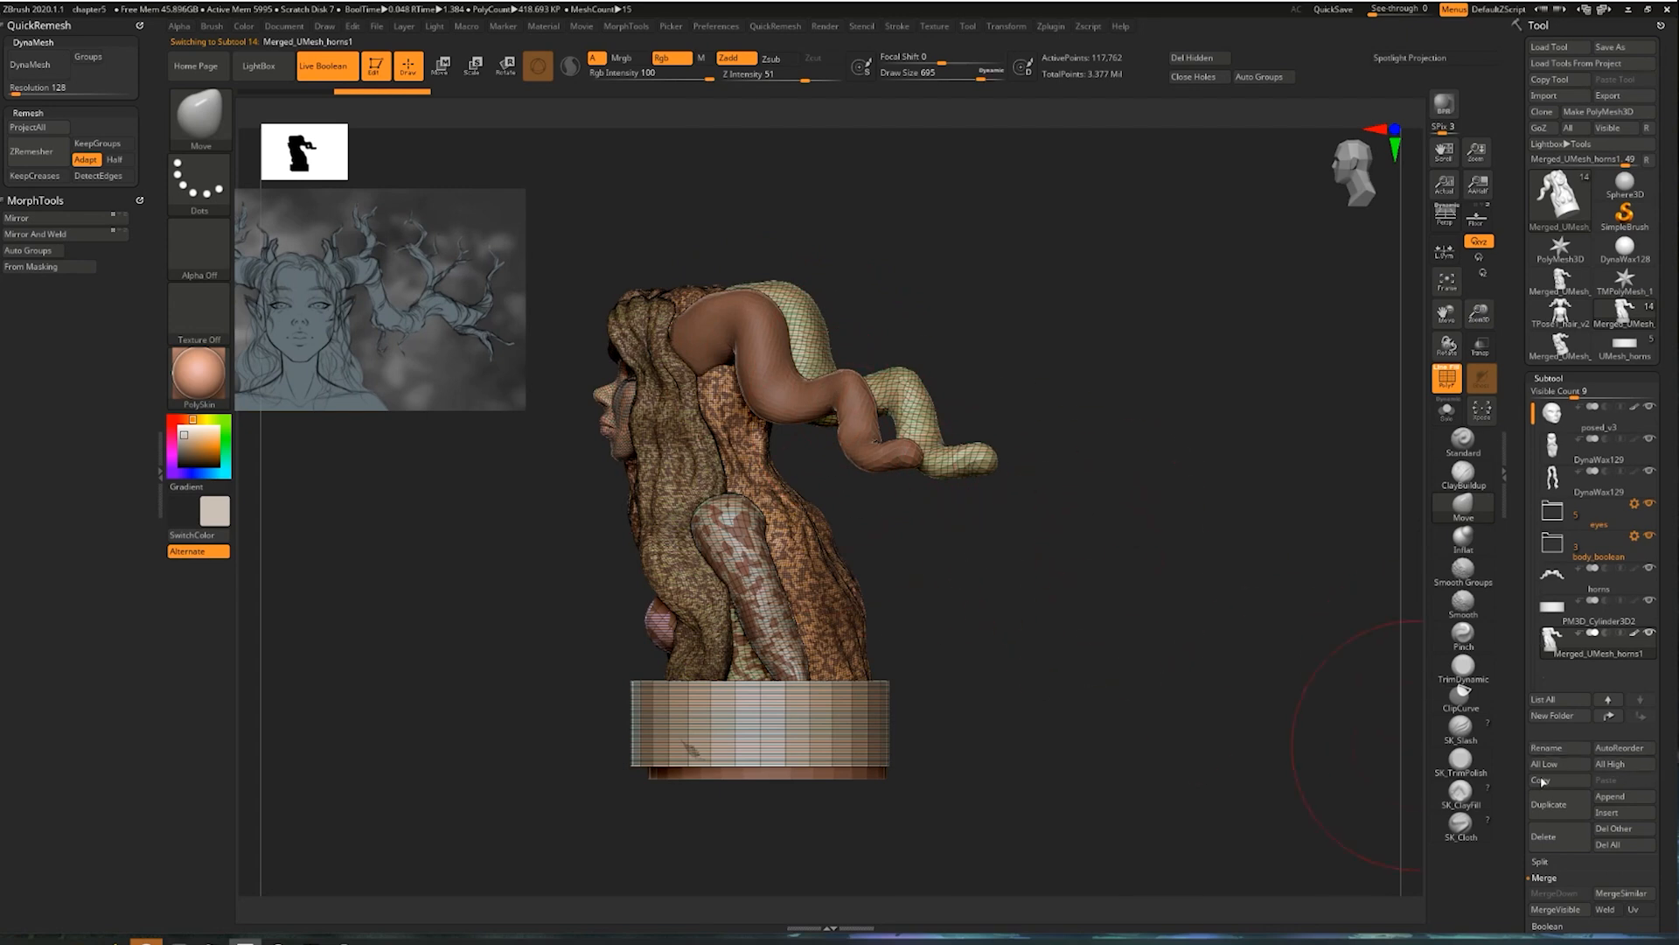
{"action": "left_click", "coordinate": [1609, 797]}
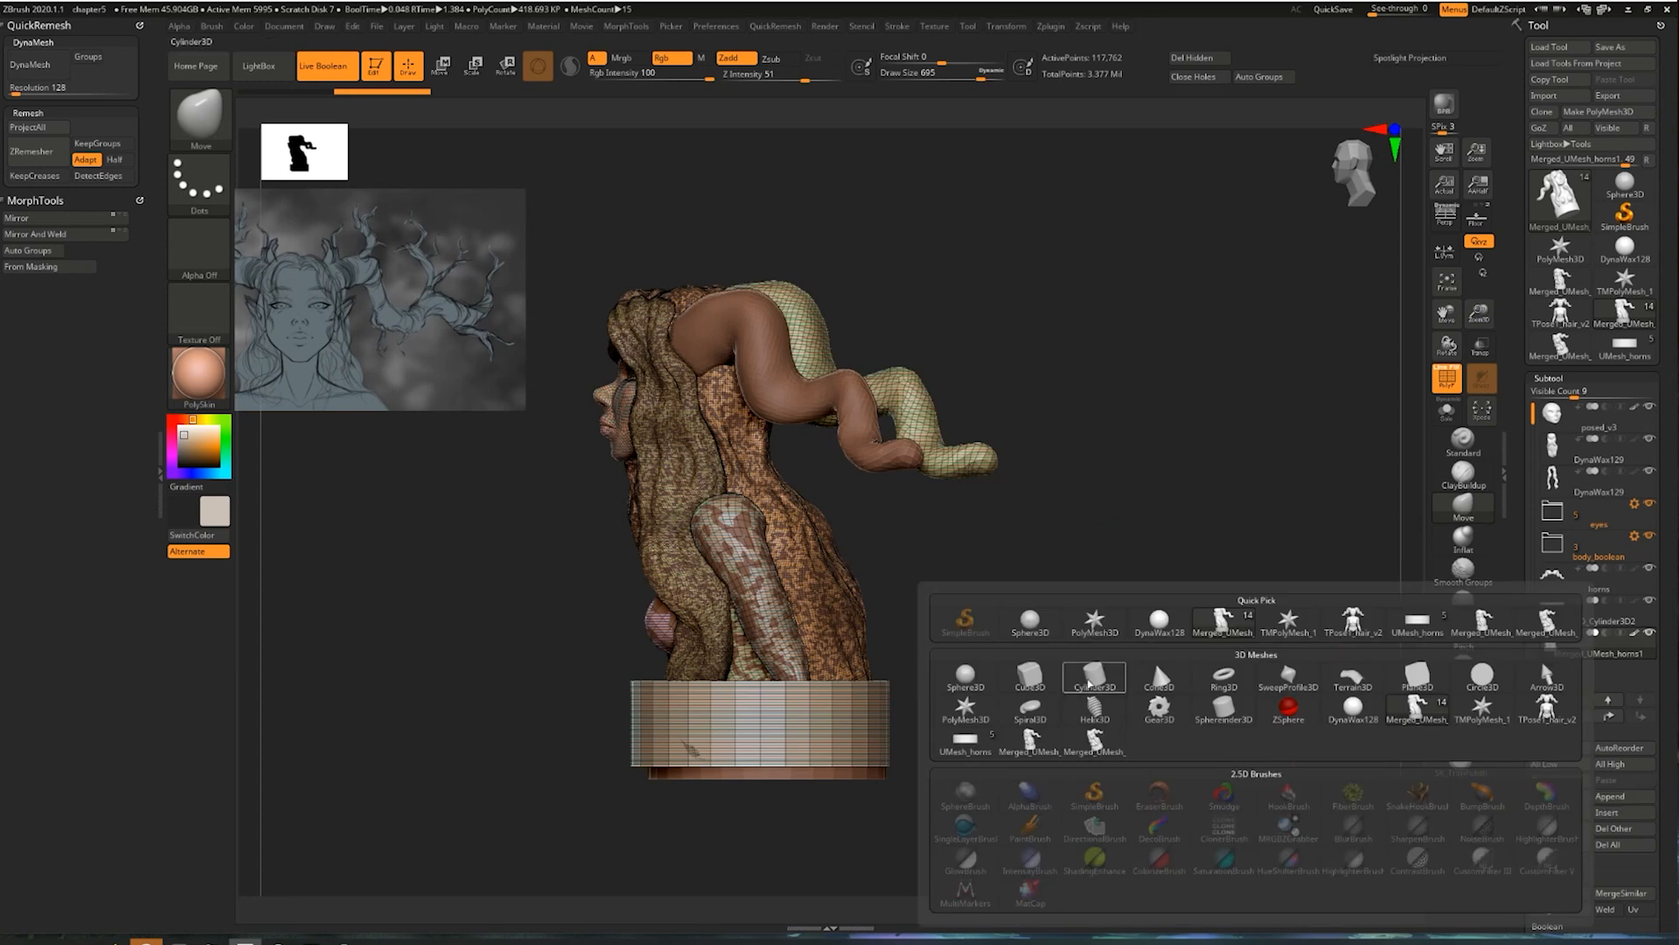
{"action": "left_click", "coordinate": [1096, 684]}
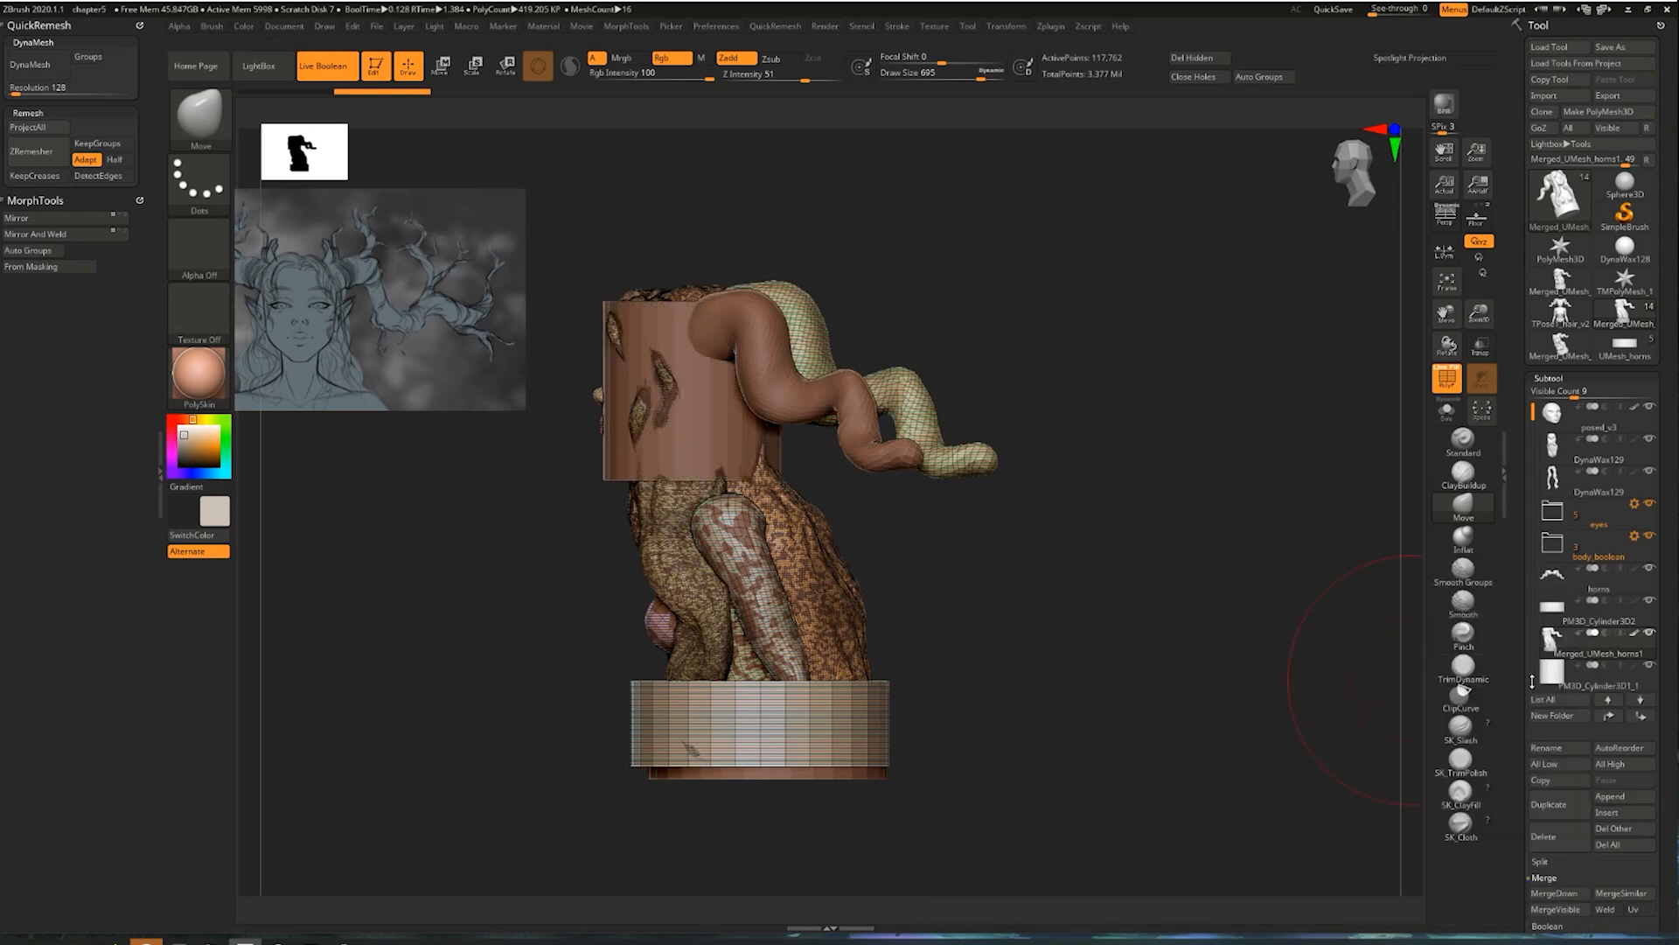
{"action": "left_click", "coordinate": [1559, 669]}
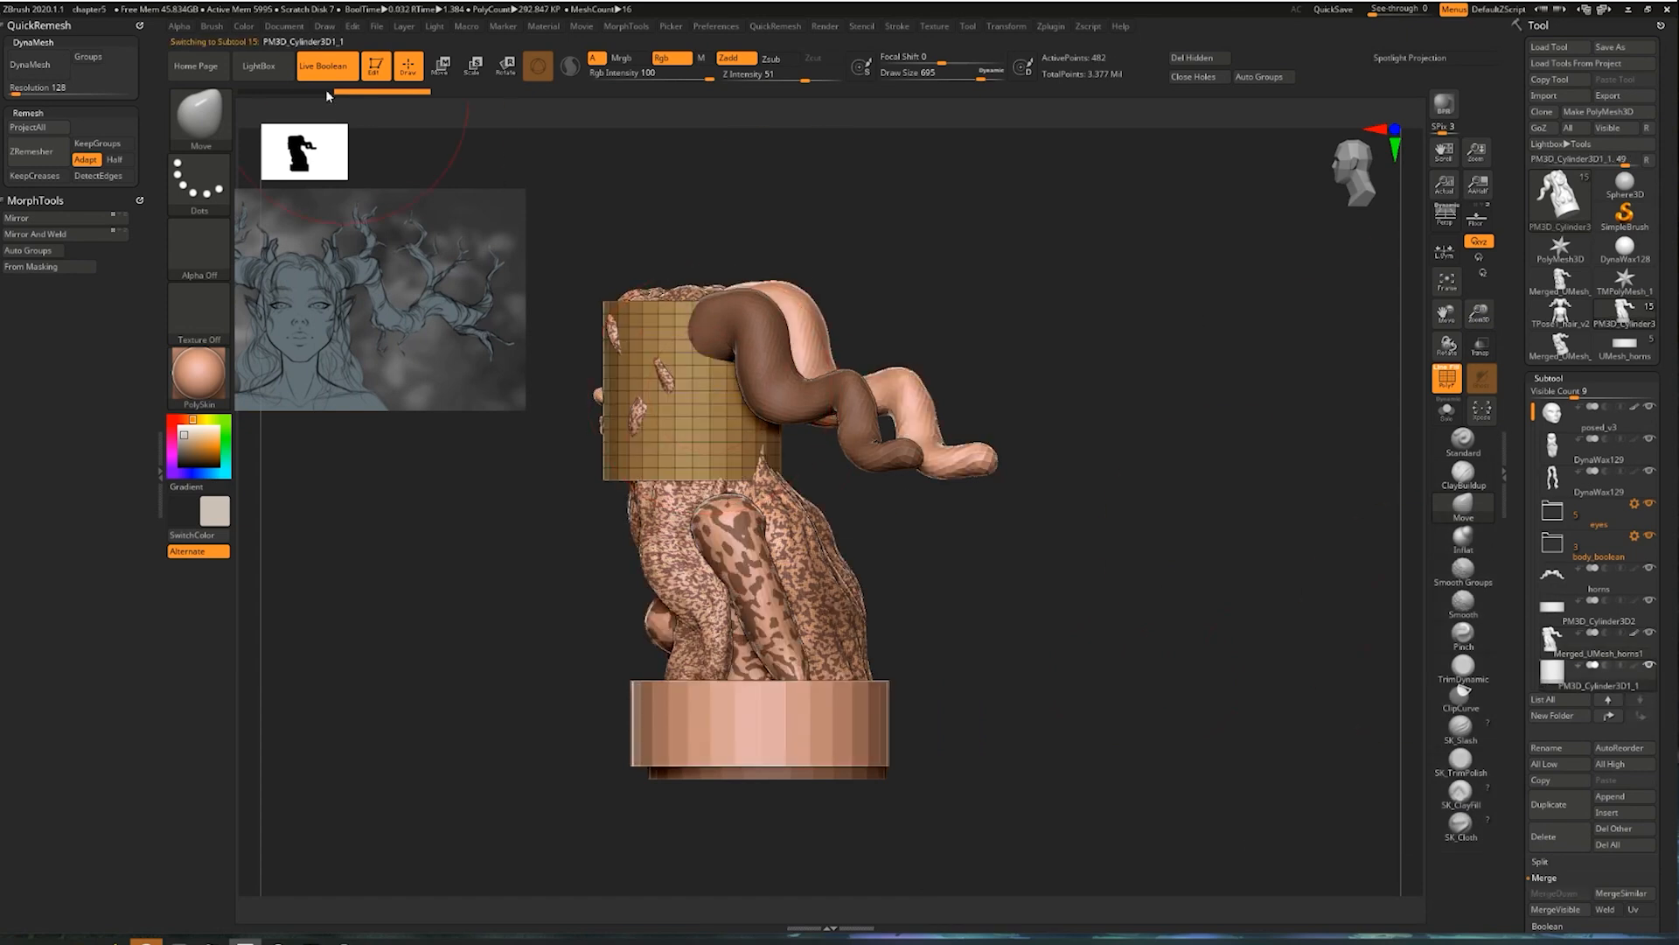
With Live Boolean and PolyFrame off, enlarge the new cylinder, center it on the bust and stretch it past the bust's full height
{"action": "left_click", "coordinate": [311, 68]}
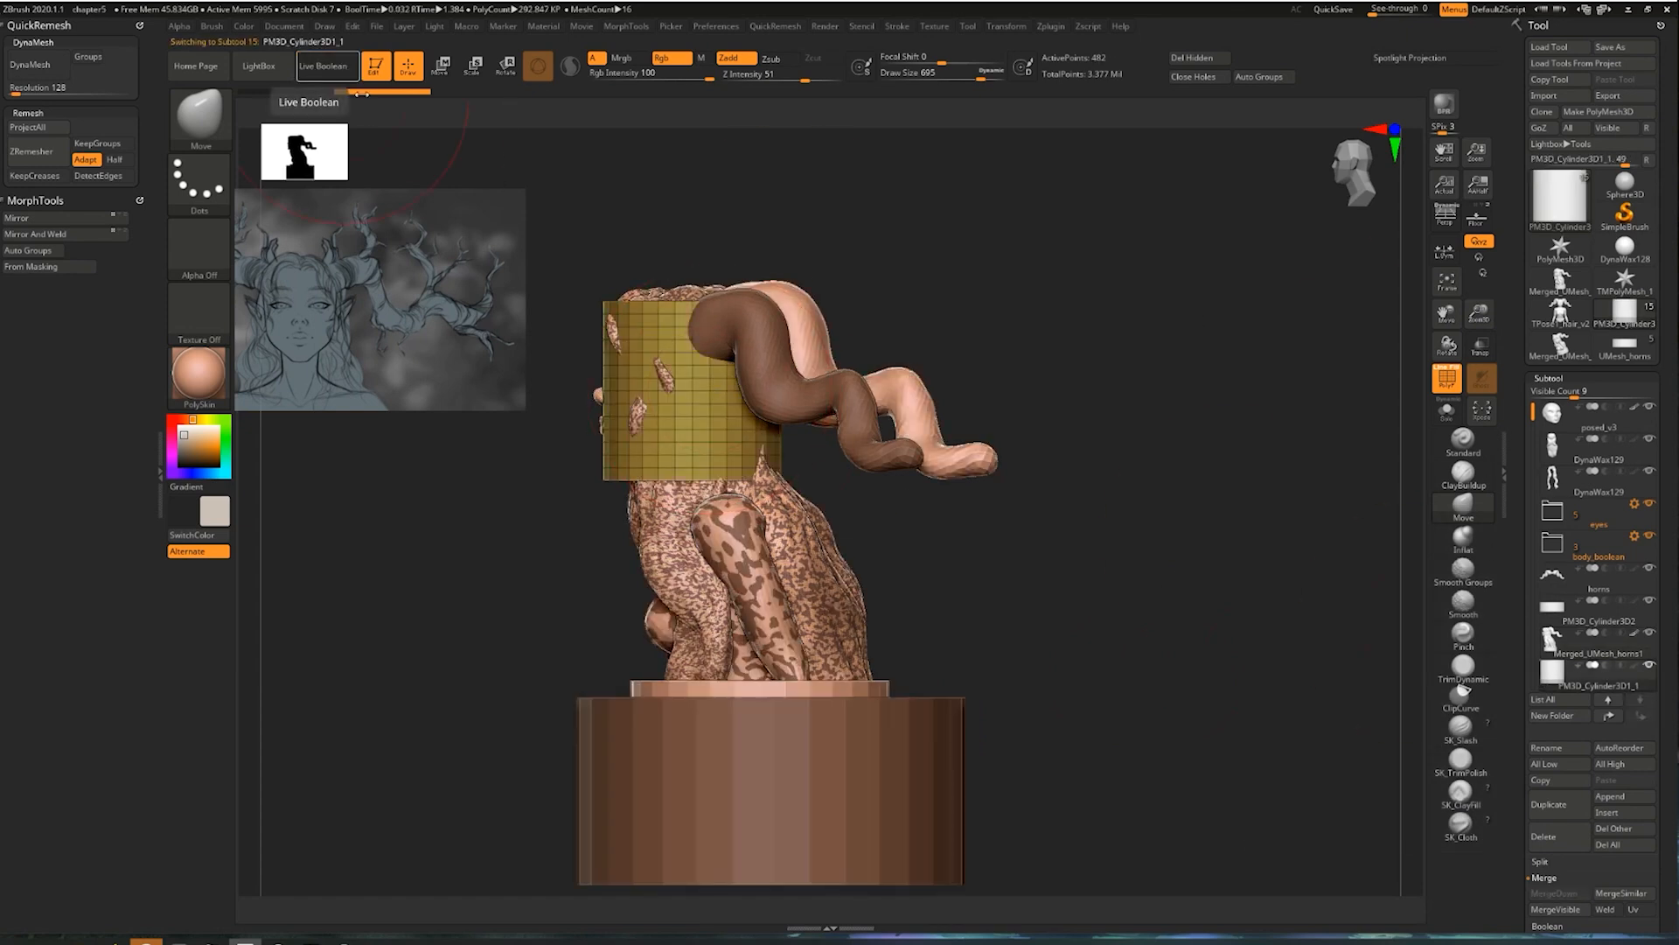
{"action": "left_click", "coordinate": [1437, 381]}
{"action": "key", "text": "w"}
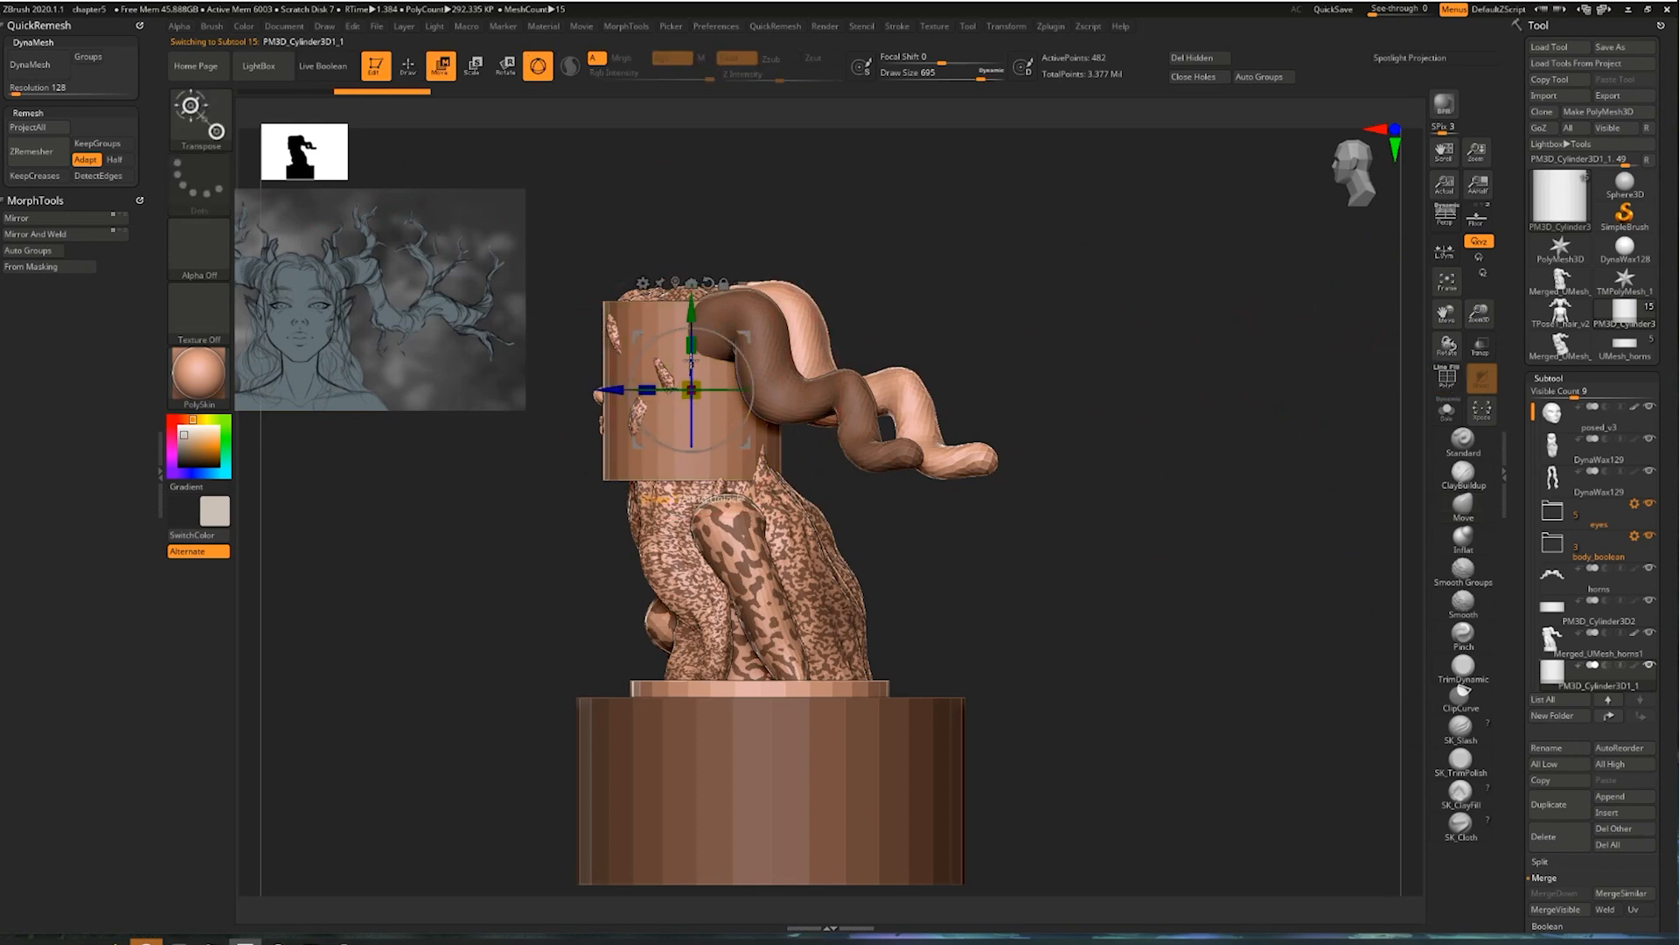
{"action": "left_click_drag", "start_coordinate": [691, 389], "coordinate": [691, 480]}
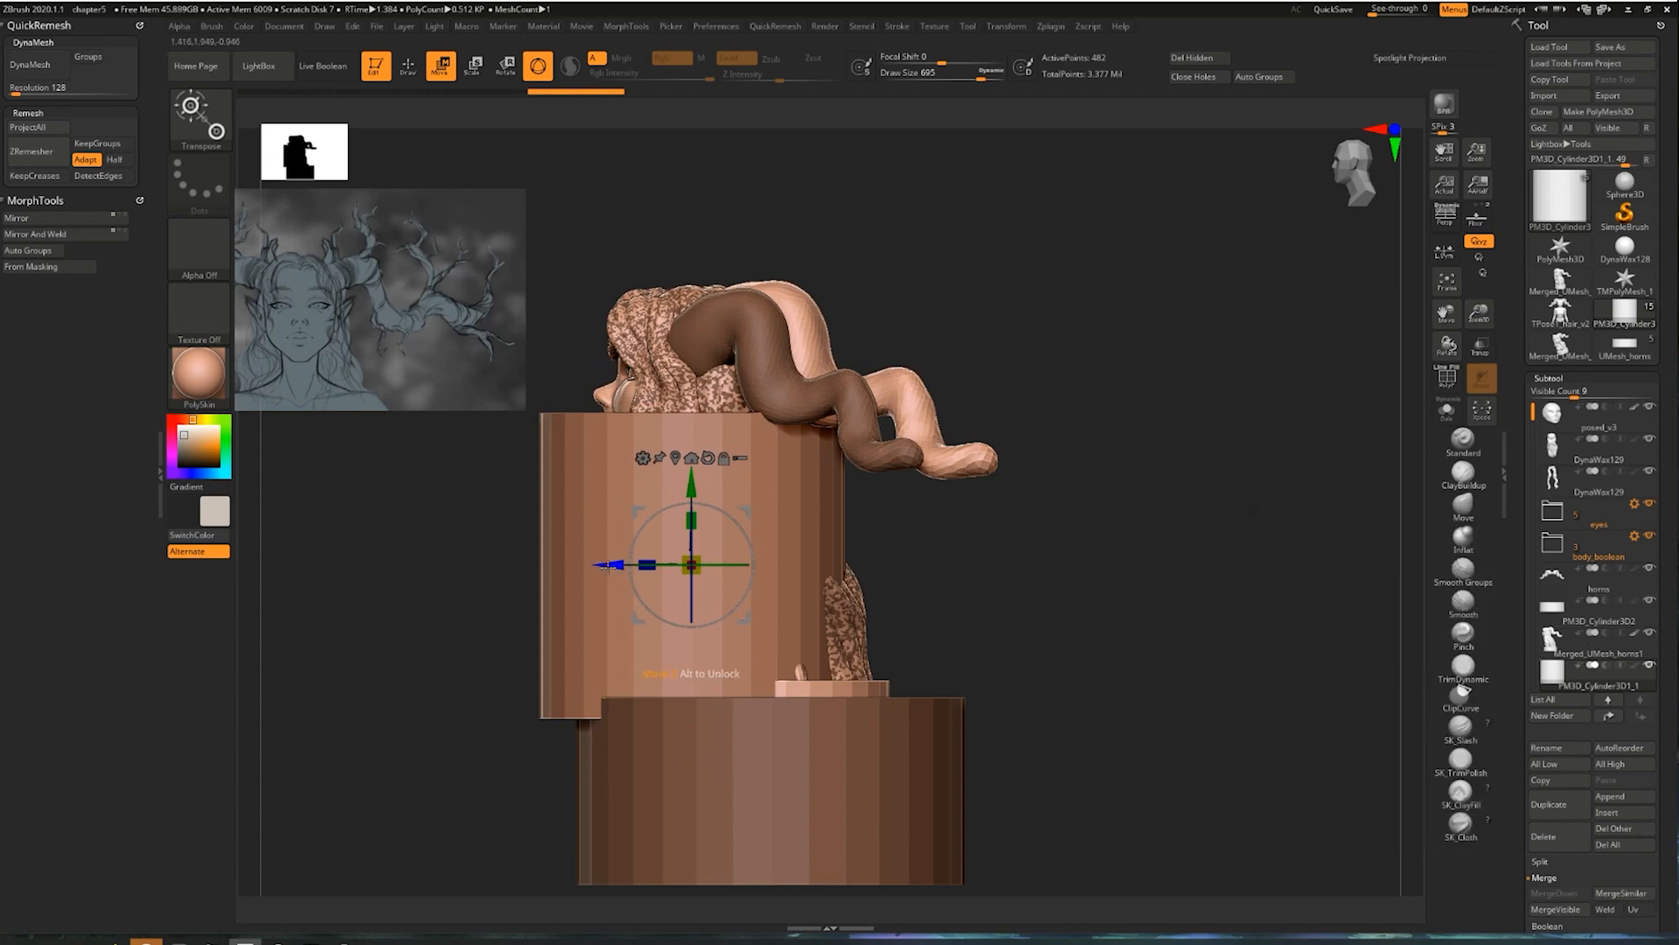
{"action": "left_click_drag", "start_coordinate": [609, 566], "coordinate": [657, 567]}
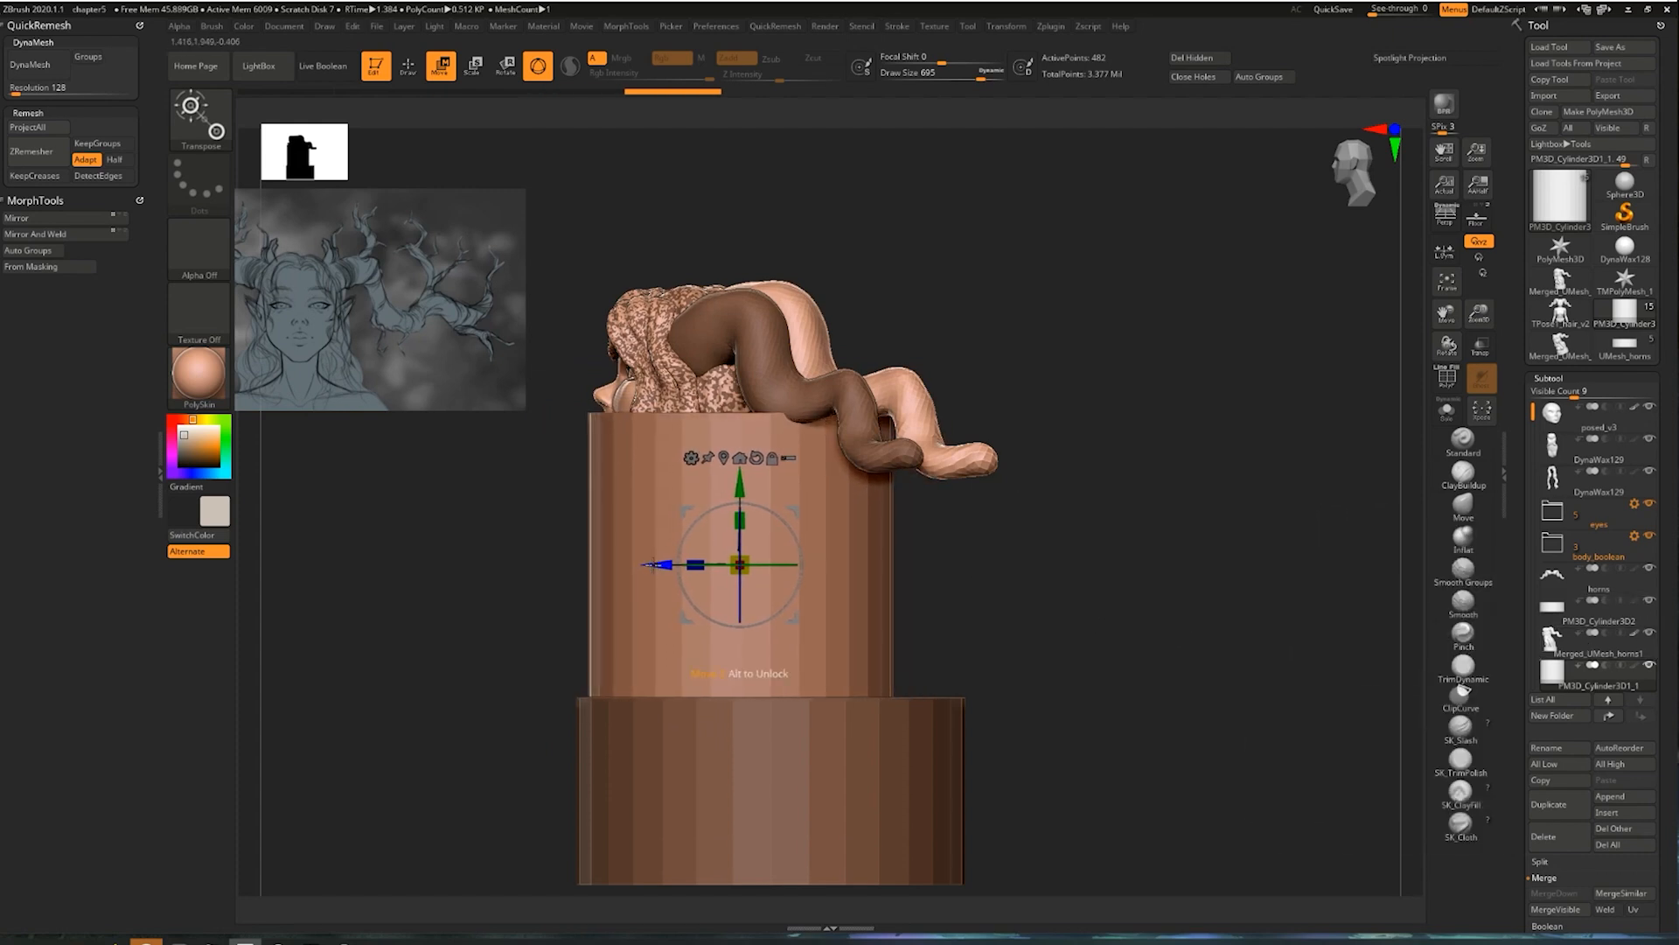
{"action": "left_click_drag", "start_coordinate": [750, 505], "coordinate": [732, 348]}
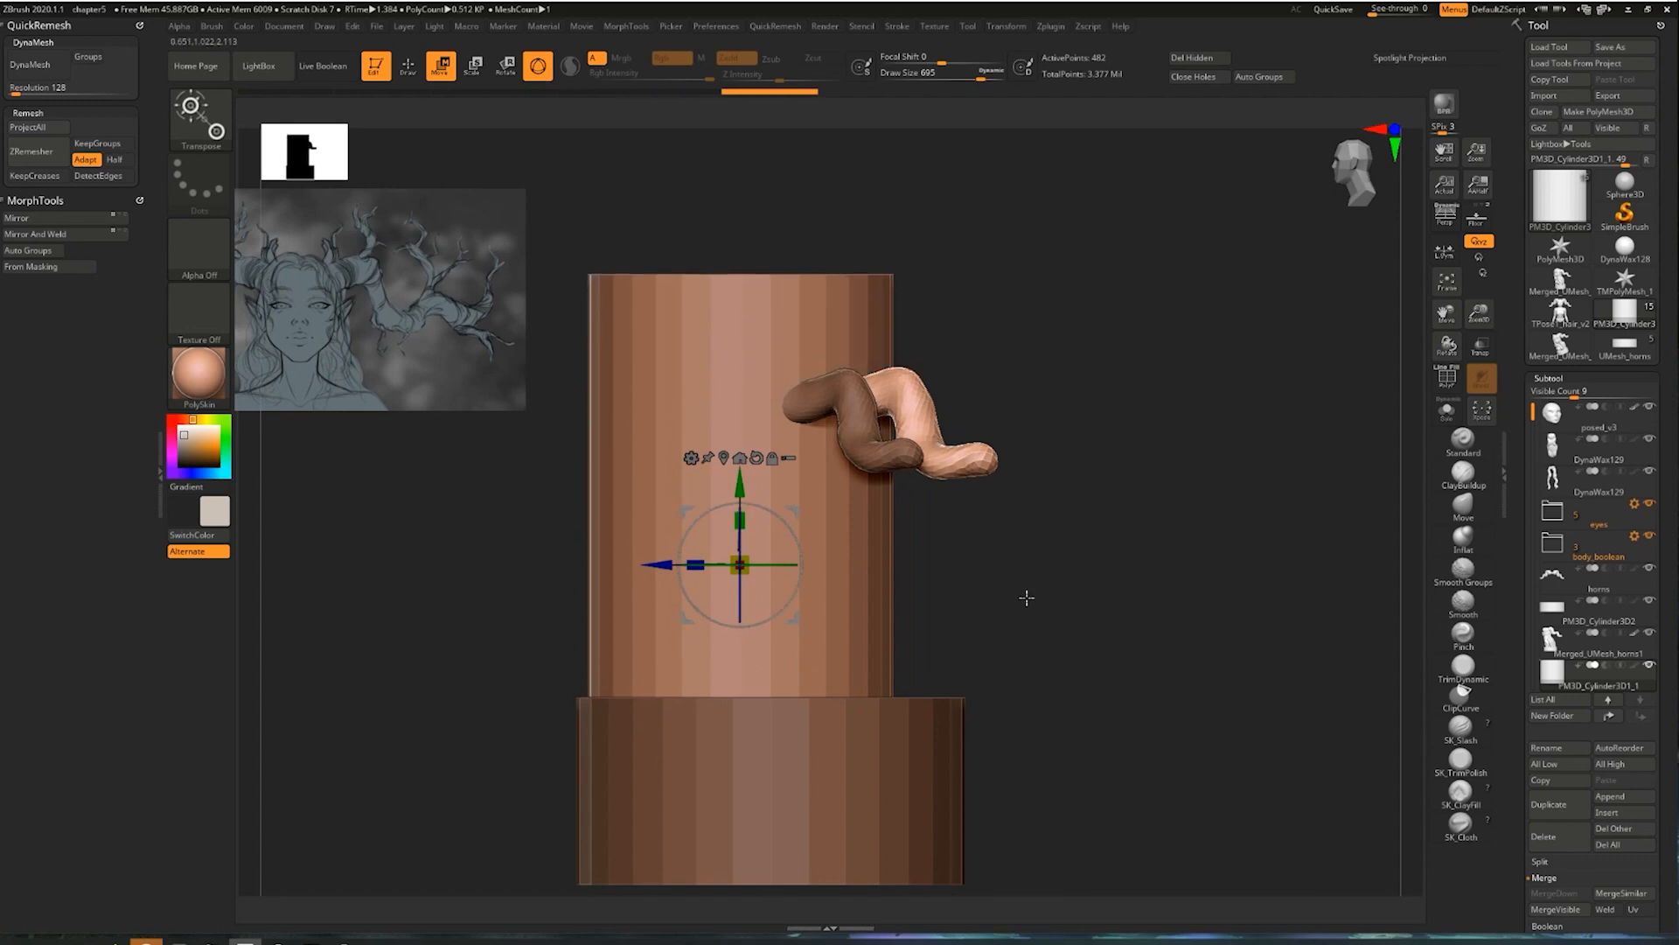
Enable transparent ghost display and locate the wide base cylinder inside the body_boolean folder
{"action": "left_click", "coordinate": [1482, 348]}
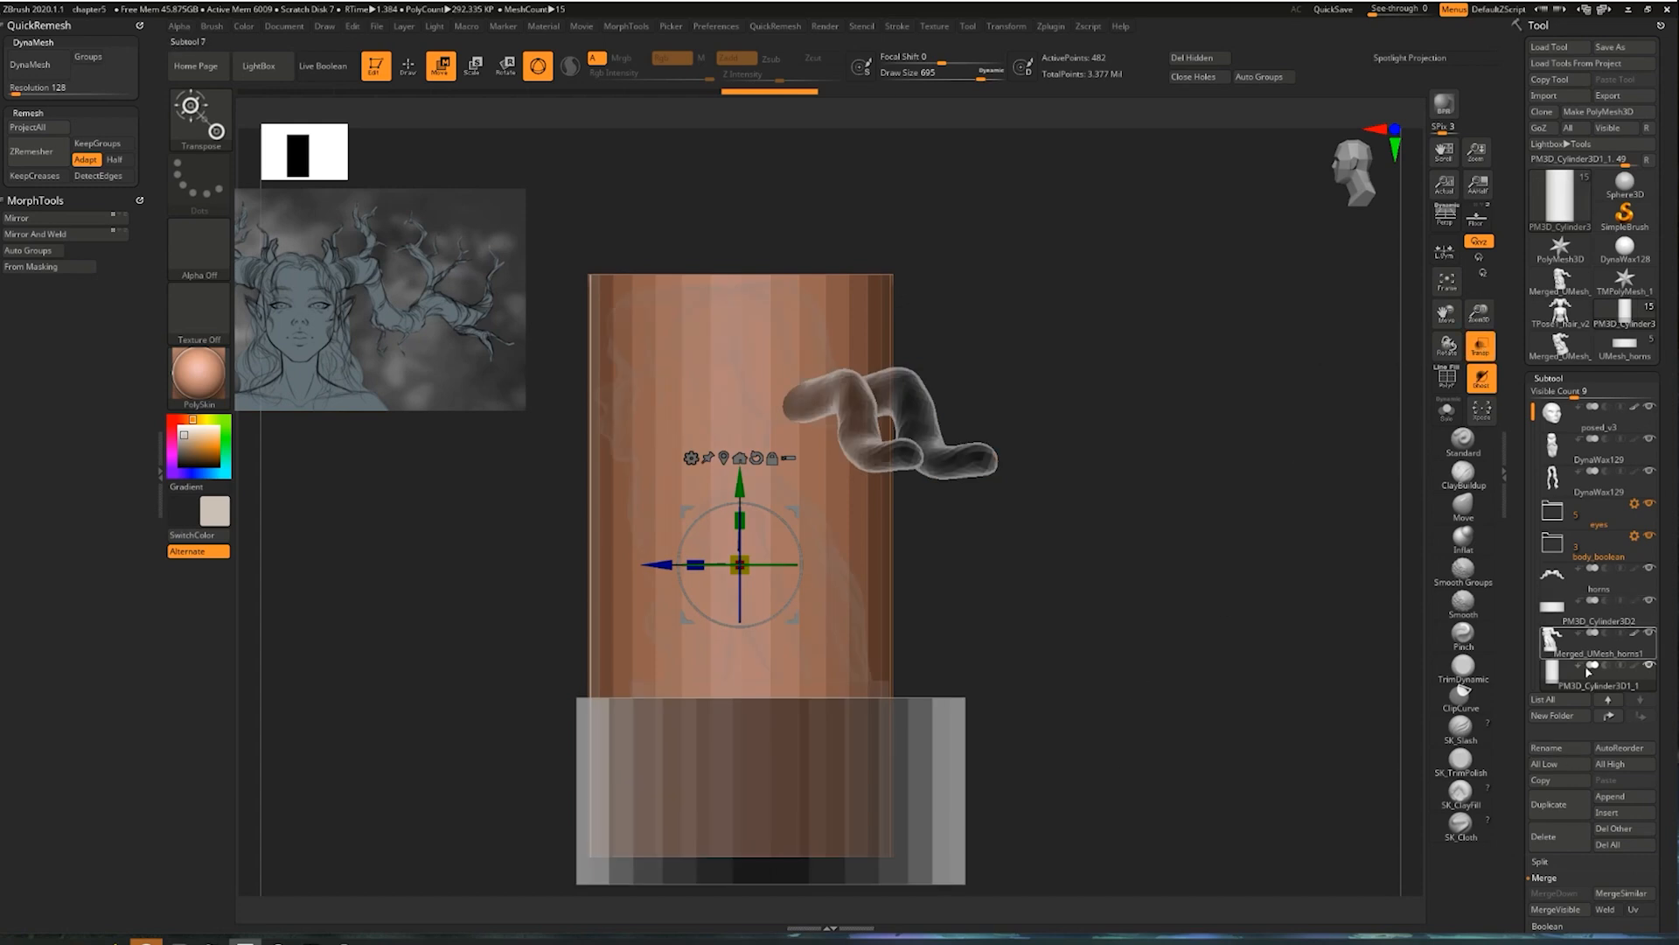
{"action": "left_click_drag", "start_coordinate": [1155, 764], "coordinate": [896, 733]}
{"action": "left_click", "coordinate": [897, 733], "text": "alt"}
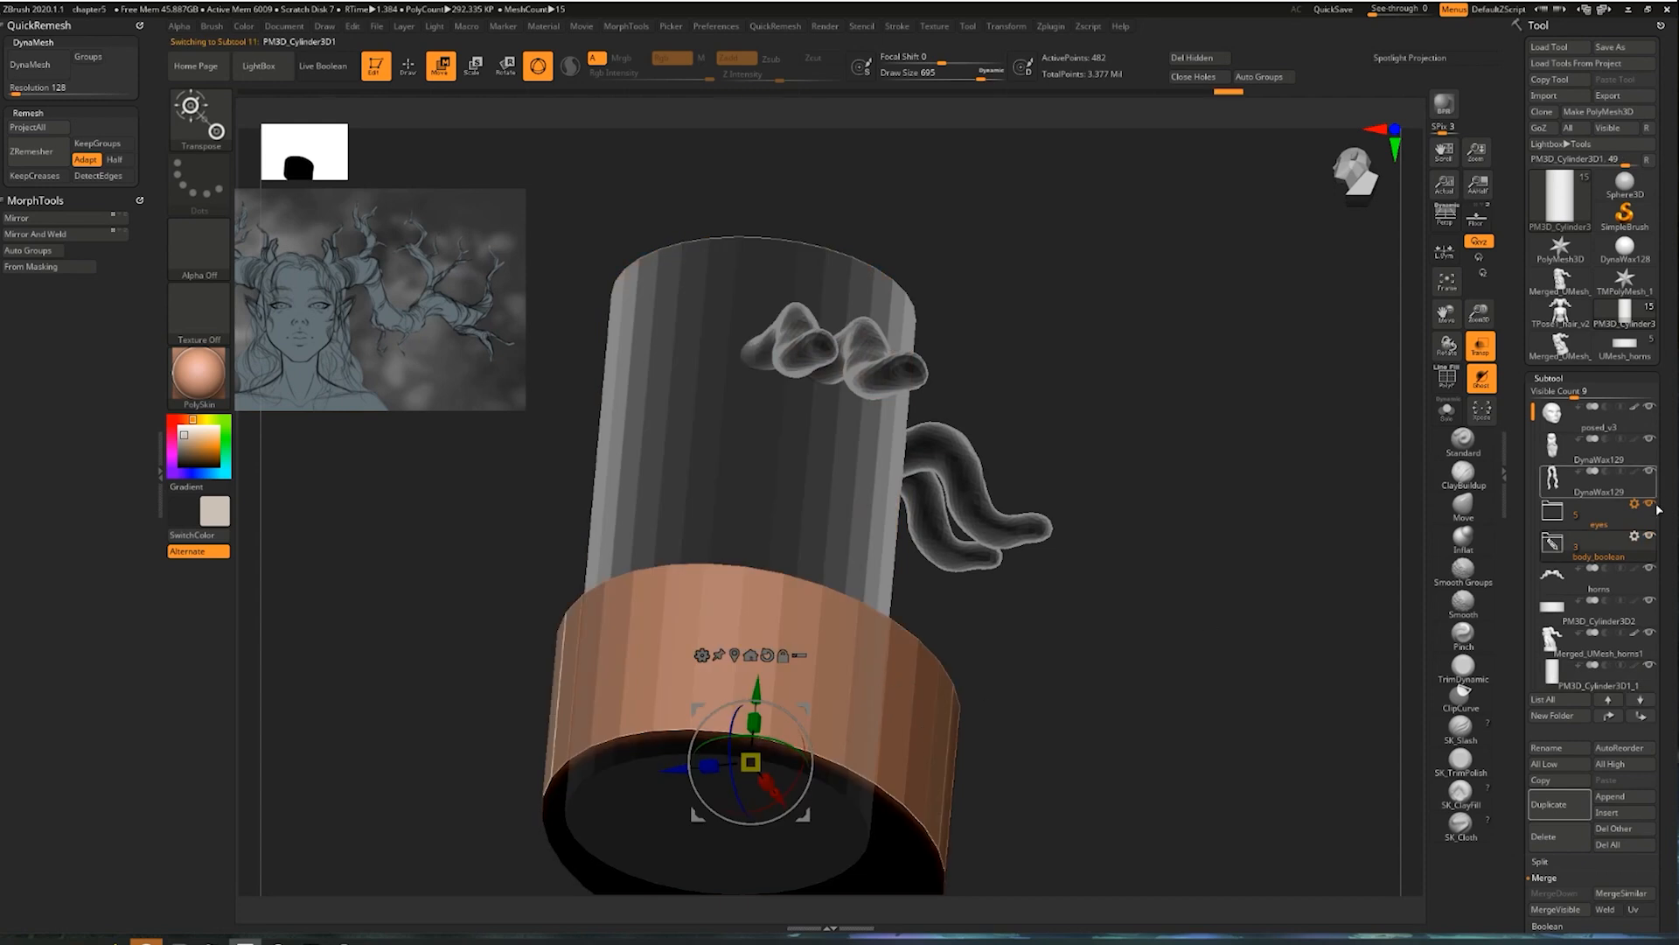
{"action": "left_click", "coordinate": [1585, 550]}
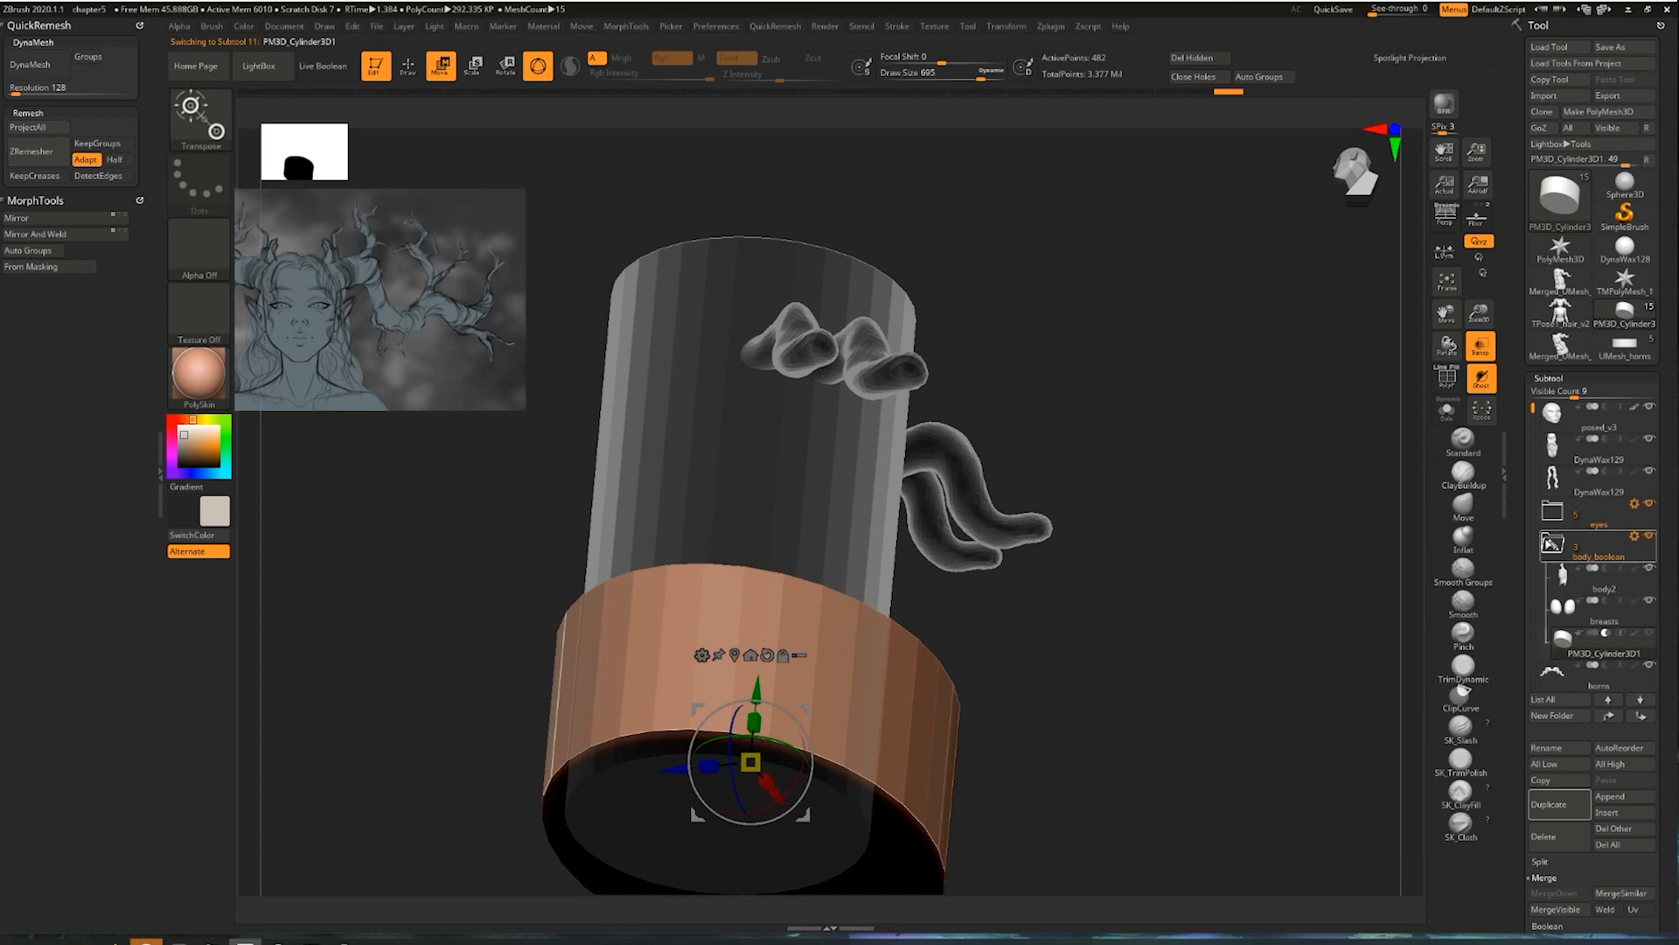
{"action": "left_click", "coordinate": [1579, 546]}
{"action": "left_click_drag", "start_coordinate": [1132, 638], "coordinate": [1134, 672]}
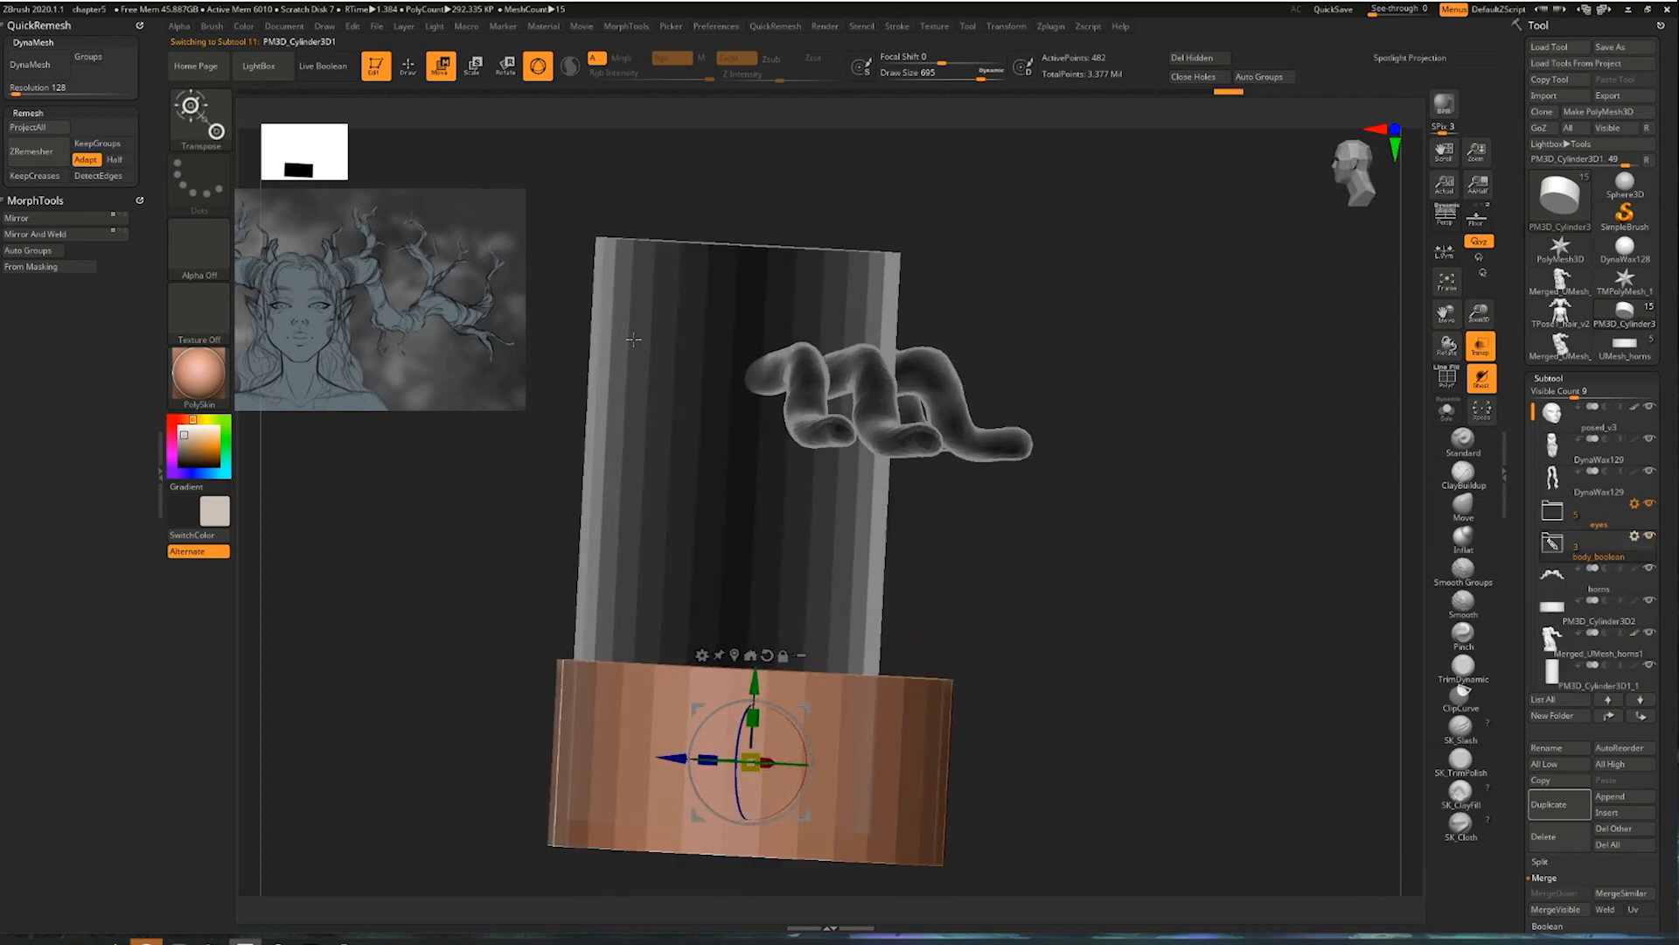
Hide every subtool except the merged bust and the tall cylinder, and make the tall cylinder active
{"action": "left_click", "coordinate": [633, 339], "text": "alt"}
{"action": "left_click_drag", "start_coordinate": [931, 670], "coordinate": [1071, 590], "text": "shift"}
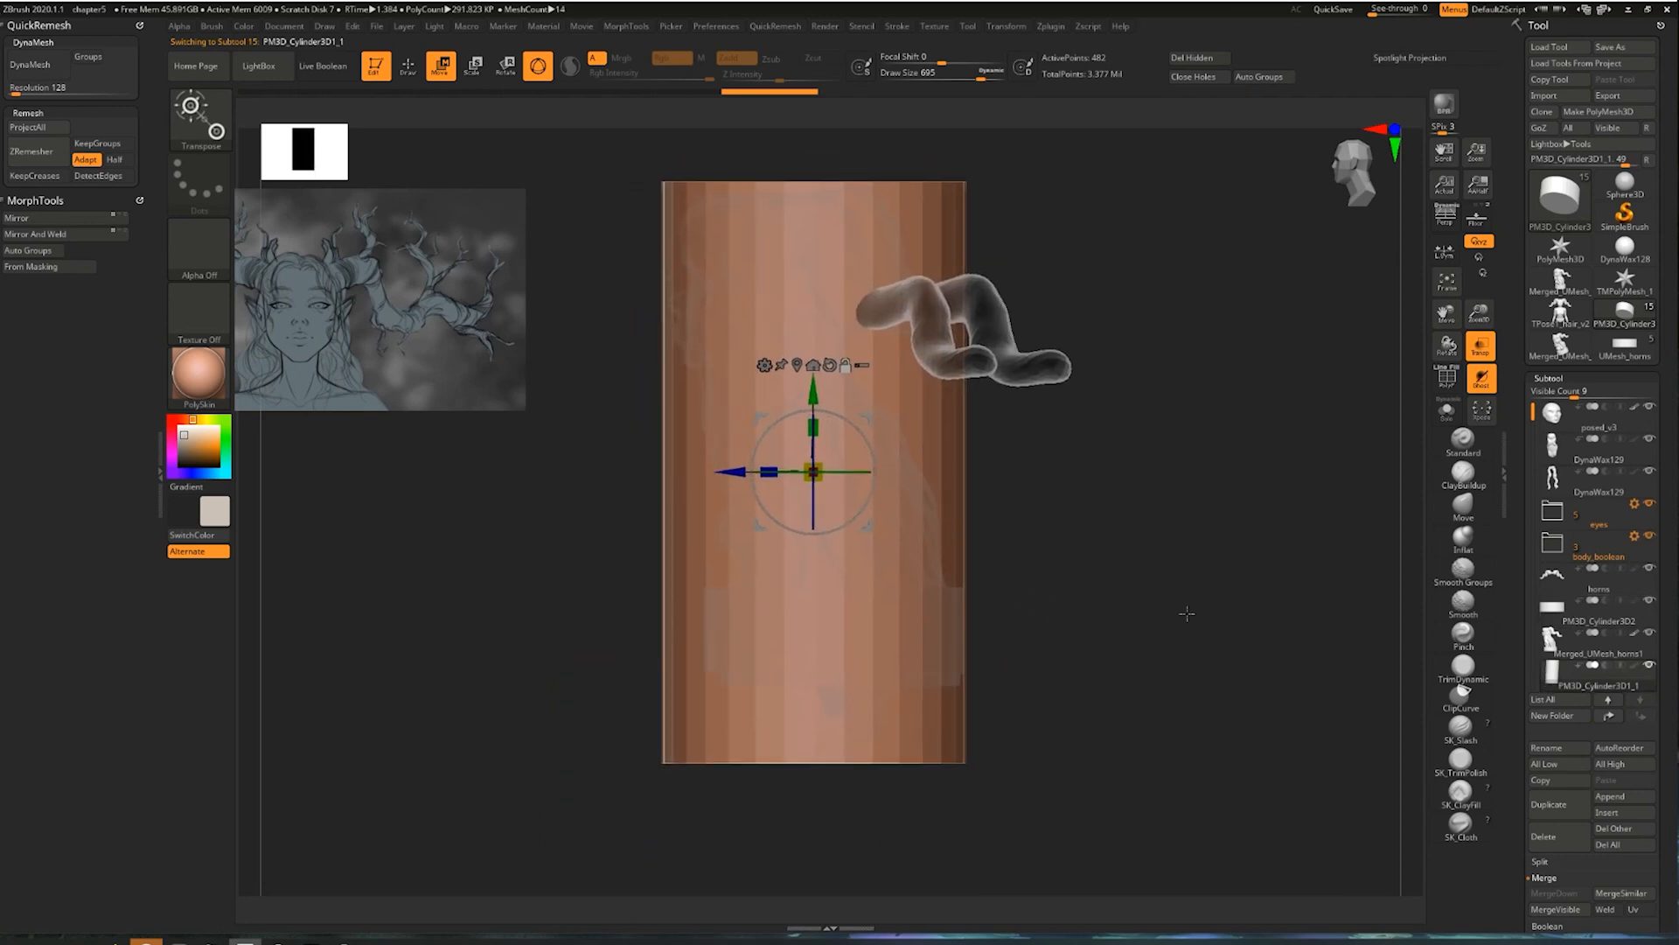
{"action": "right_click_drag", "start_coordinate": [1084, 641], "coordinate": [1093, 597], "text": "ctrl"}
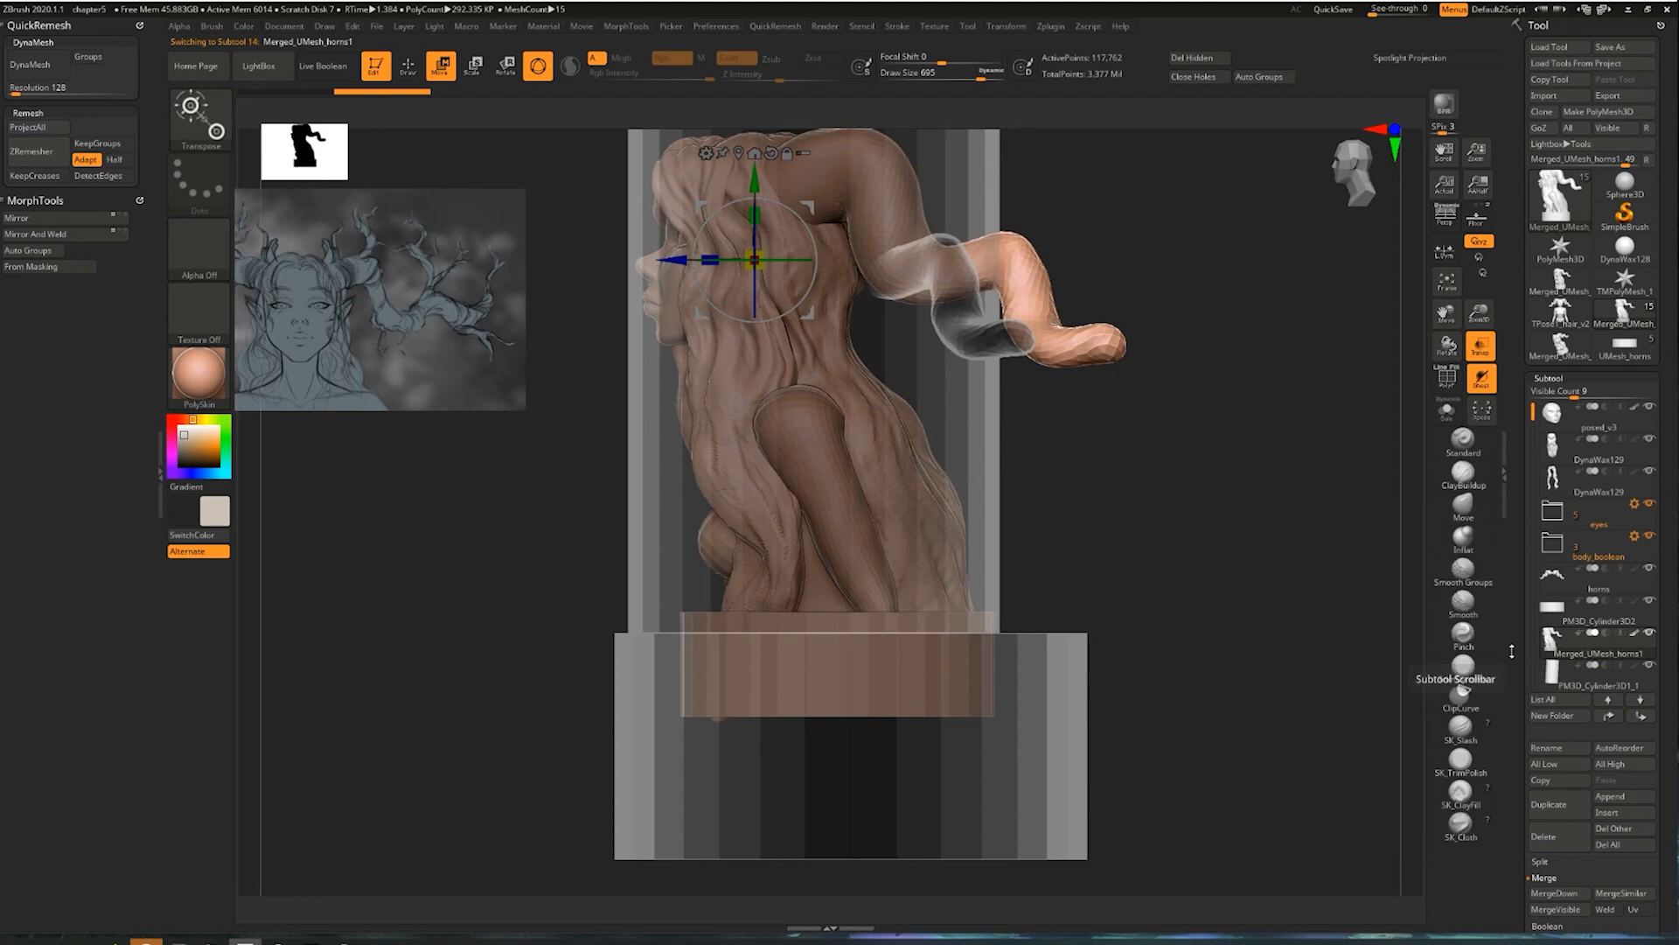
{"action": "mouse_move", "coordinate": [1550, 643]}
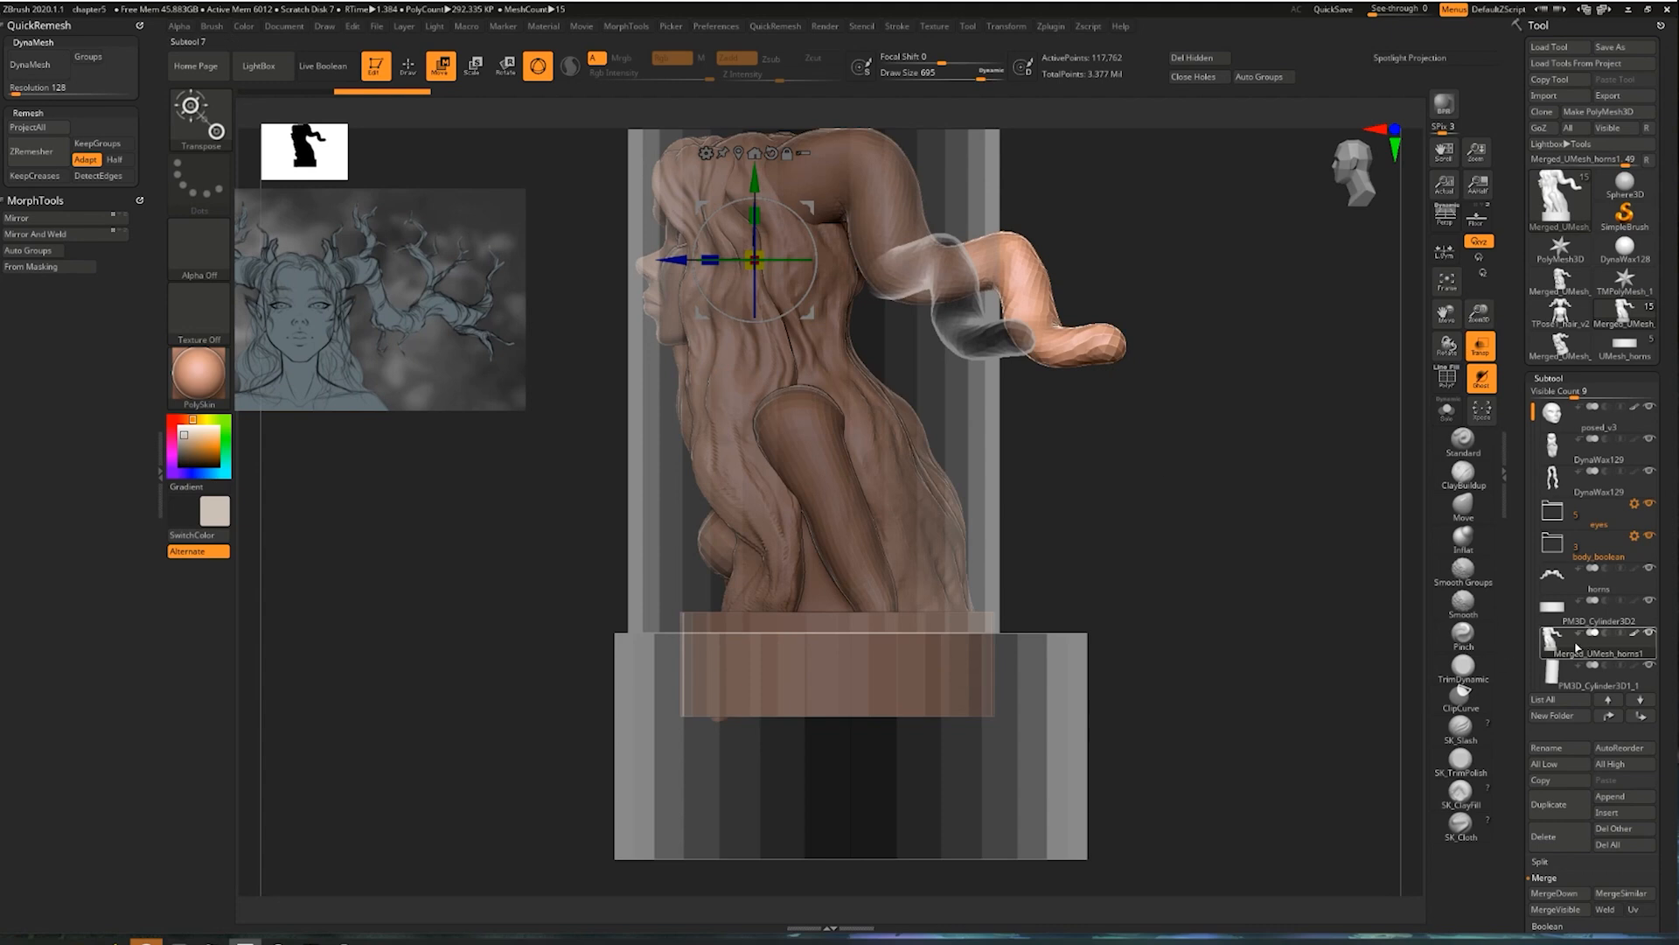
{"action": "left_click", "coordinate": [1579, 671]}
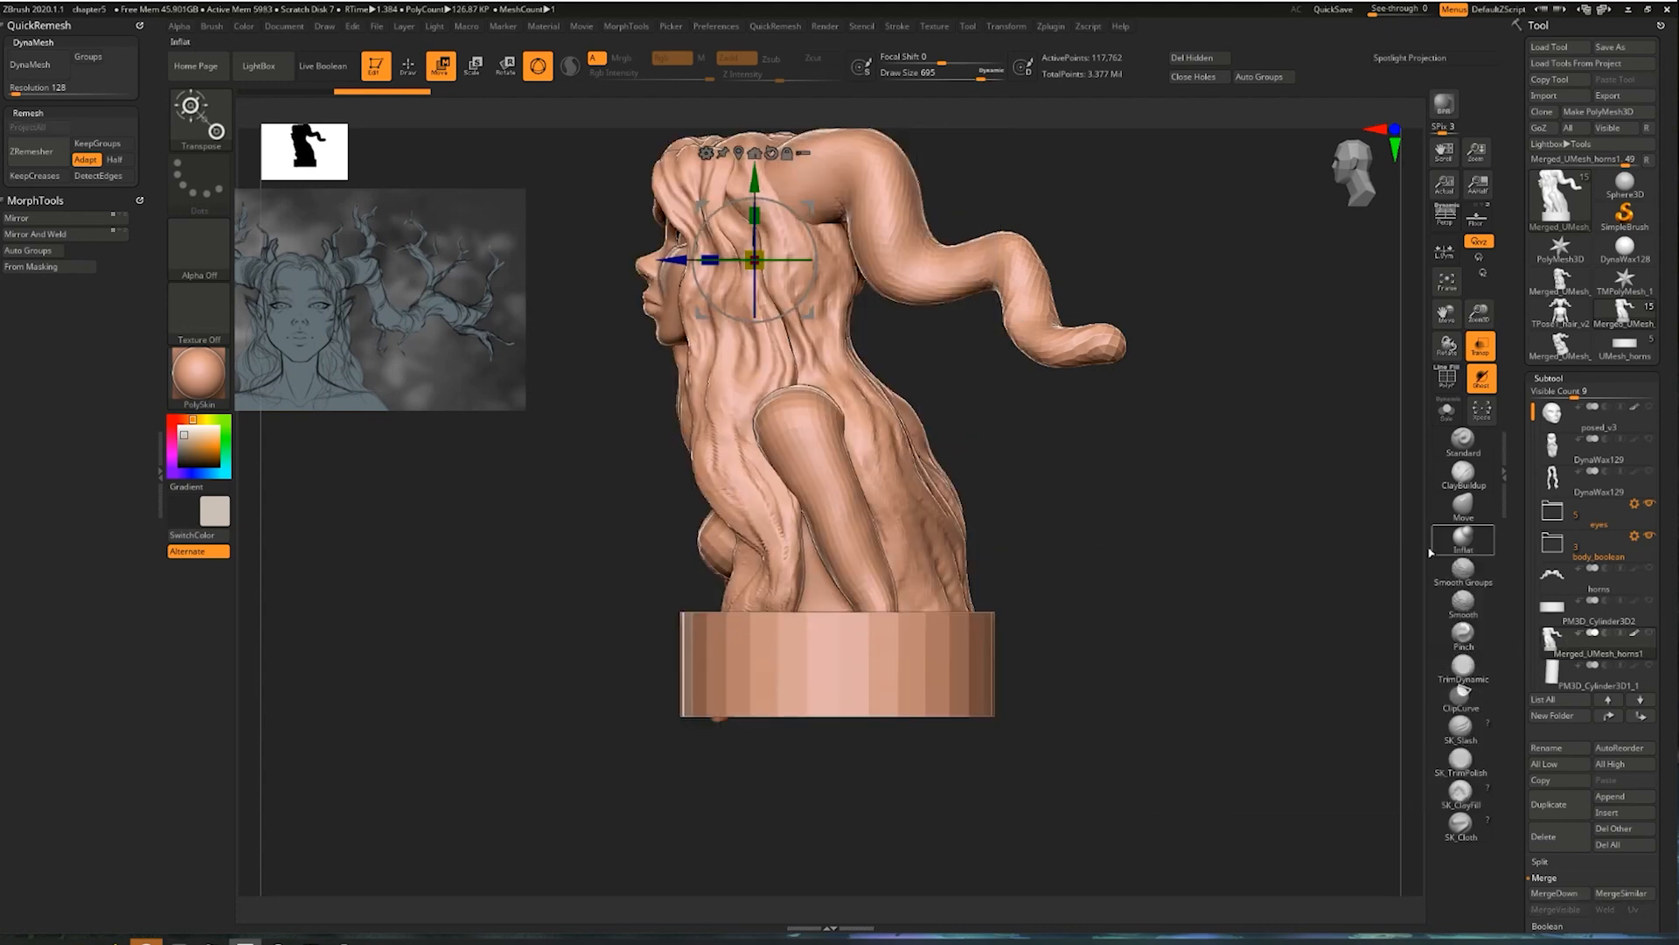
{"action": "left_click", "coordinate": [1577, 642]}
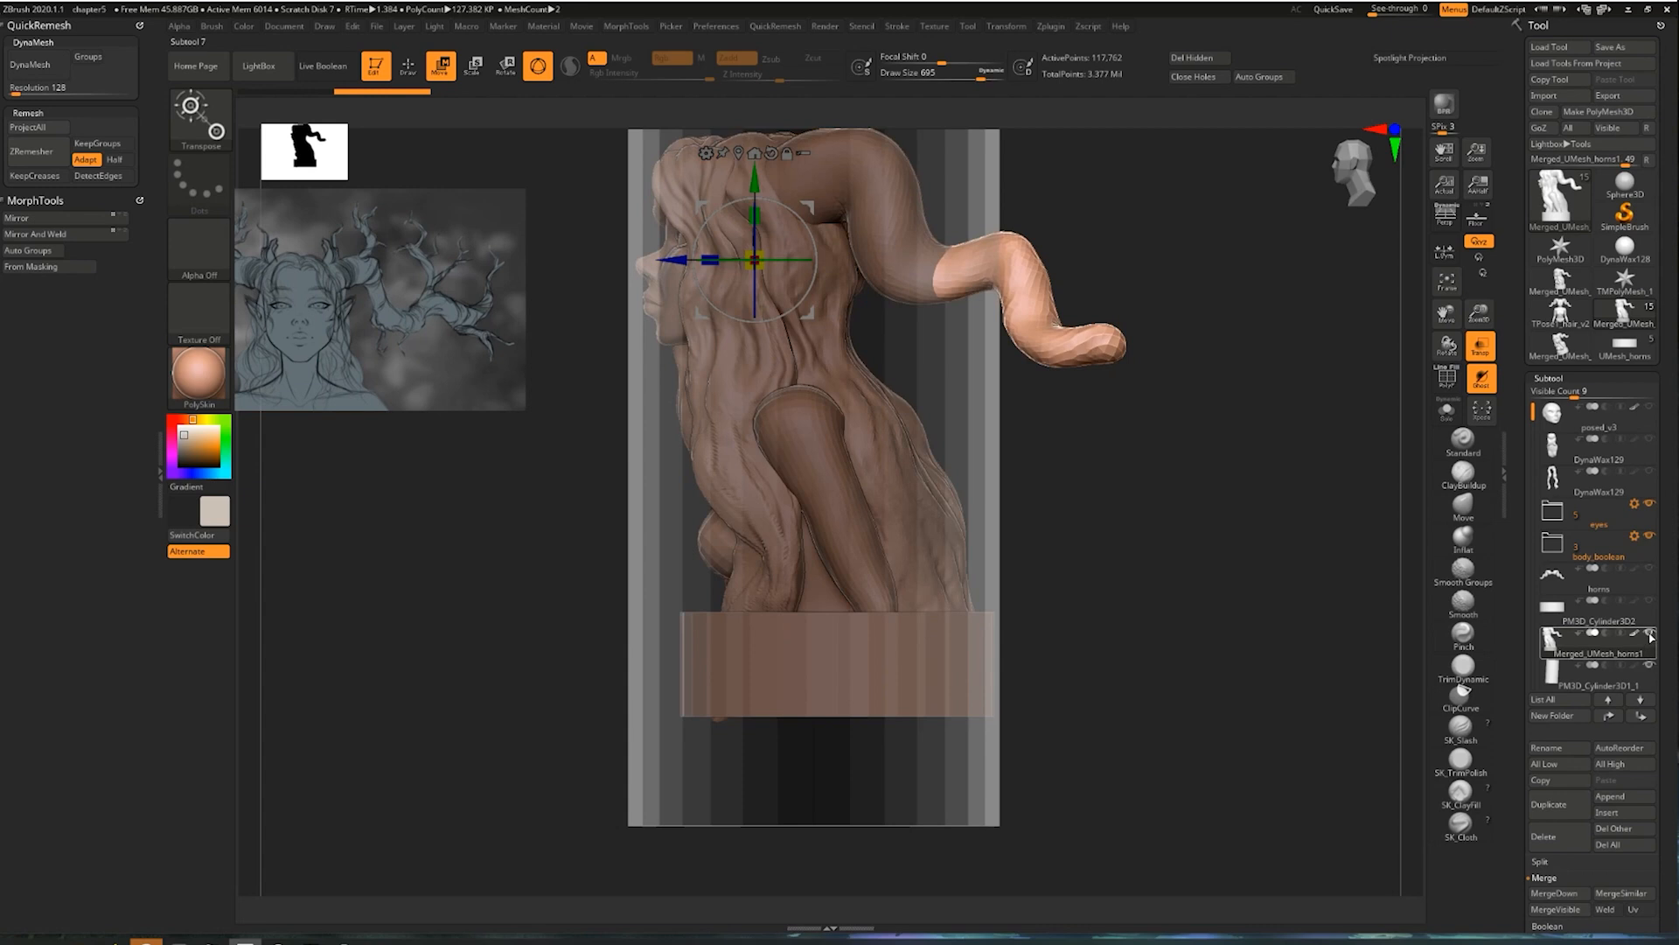
{"action": "left_click", "coordinate": [1558, 680]}
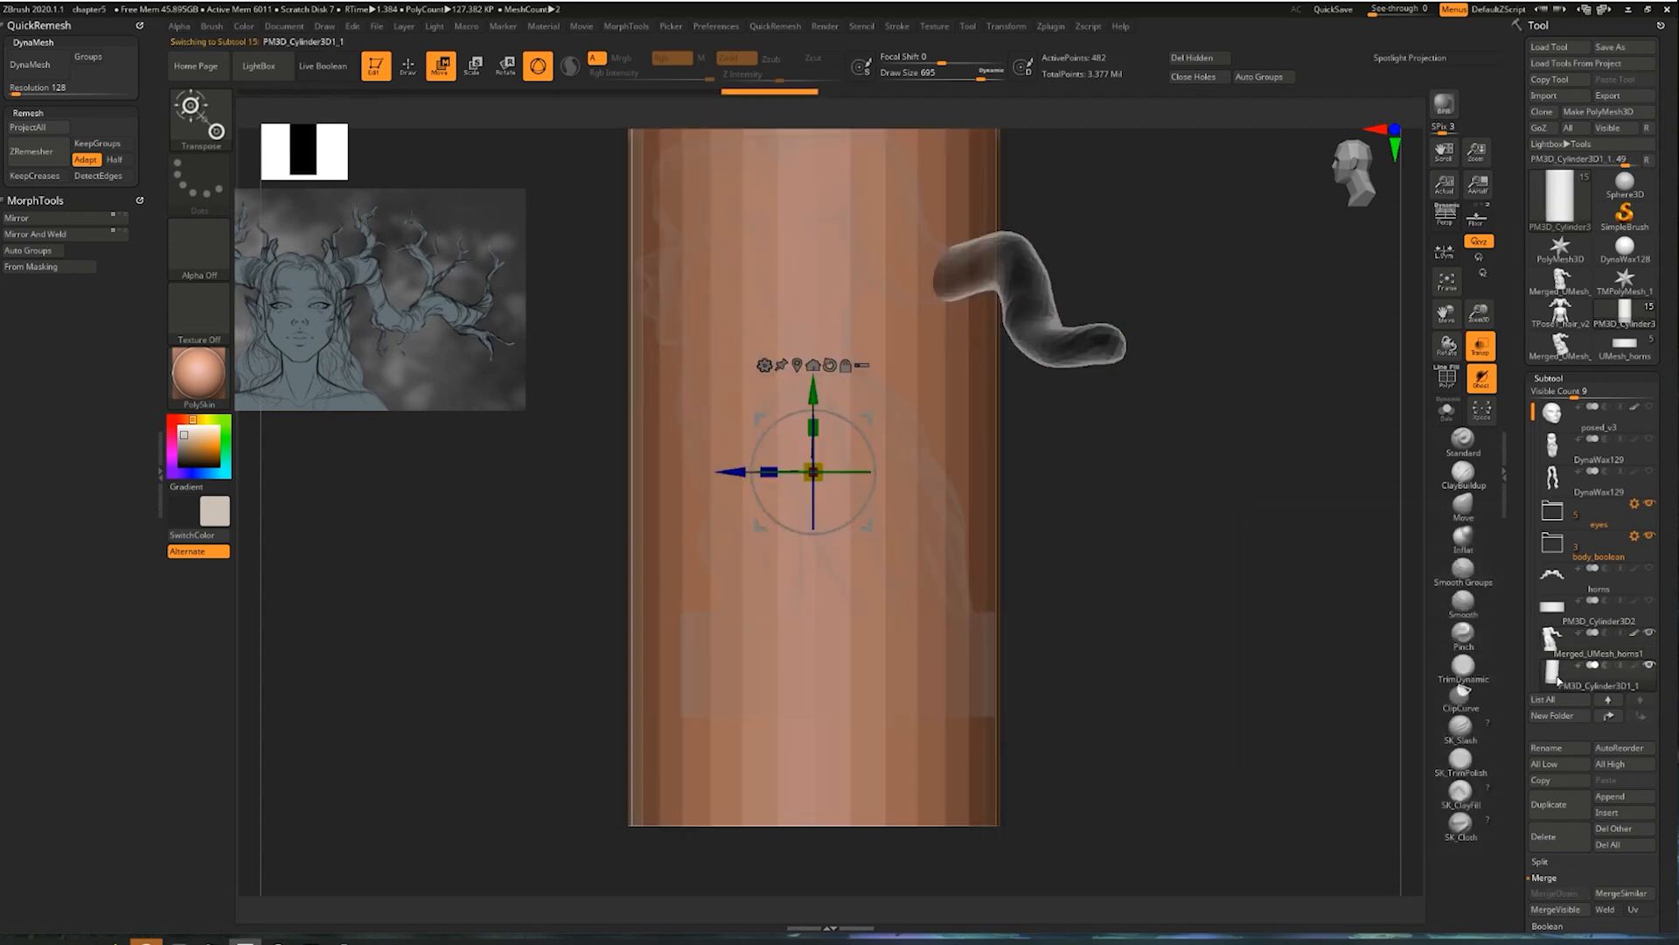
Fine-tune the tall cylinder's width and centering around the bust, checking the fit from the side and from above
{"action": "right_click_drag", "start_coordinate": [1113, 536], "coordinate": [1168, 567], "text": "ctrl"}
{"action": "right_click_drag", "start_coordinate": [1162, 518], "coordinate": [1174, 584], "text": "alt"}
{"action": "right_click_drag", "start_coordinate": [1174, 584], "coordinate": [1119, 369], "text": "ctrl"}
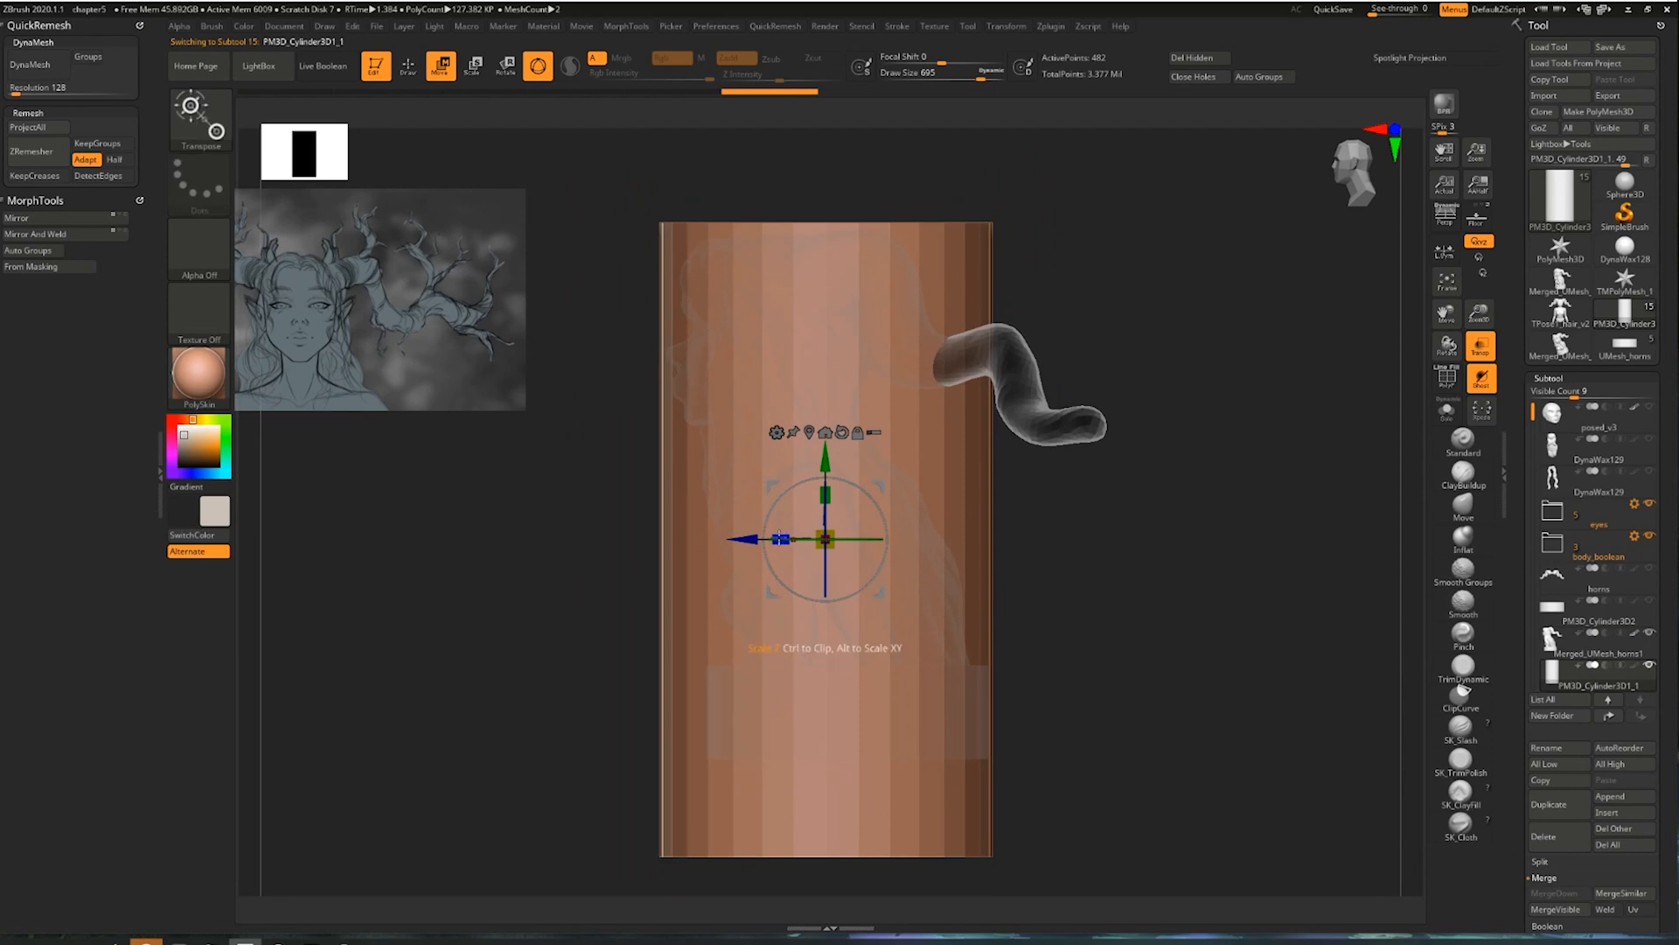
{"action": "left_click_drag", "start_coordinate": [780, 536], "coordinate": [768, 530]}
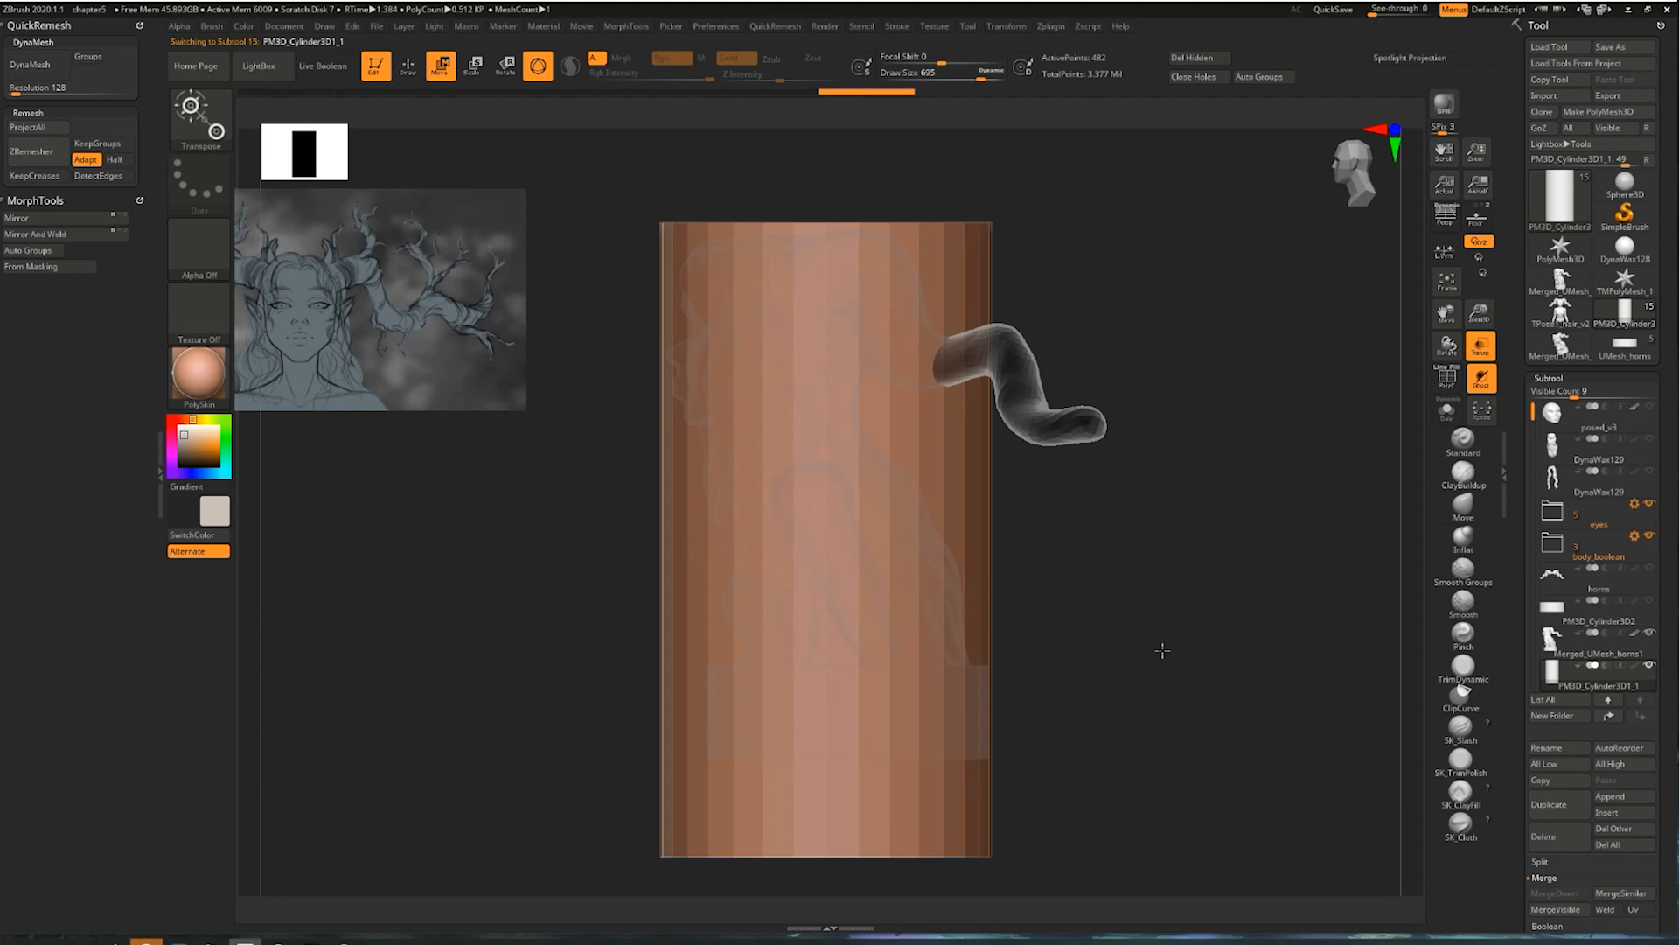
{"action": "left_click_drag", "start_coordinate": [1163, 555], "coordinate": [1114, 461]}
{"action": "right_click_drag", "start_coordinate": [1000, 538], "coordinate": [1192, 538], "text": "ctrl"}
{"action": "mouse_move", "coordinate": [825, 537]}
{"action": "left_mouse_down"}
{"action": "mouse_move", "coordinate": [830, 551]}
{"action": "mouse_move", "coordinate": [825, 538]}
{"action": "left_mouse_up"}
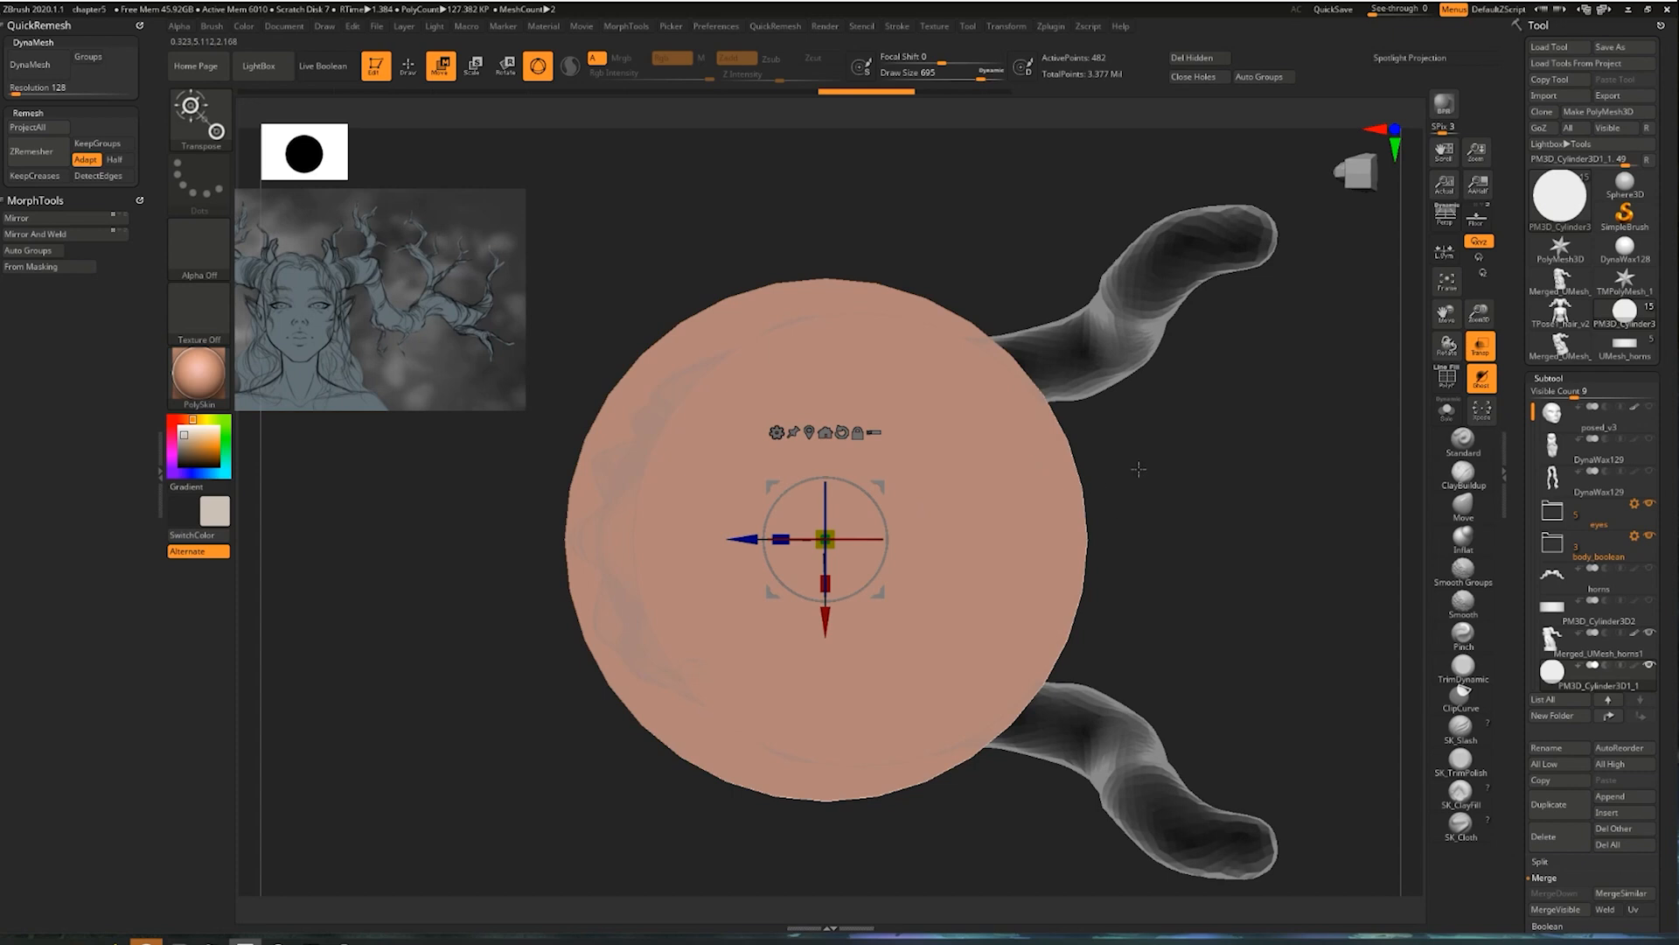
{"action": "left_click_drag", "start_coordinate": [1115, 435], "coordinate": [1111, 590]}
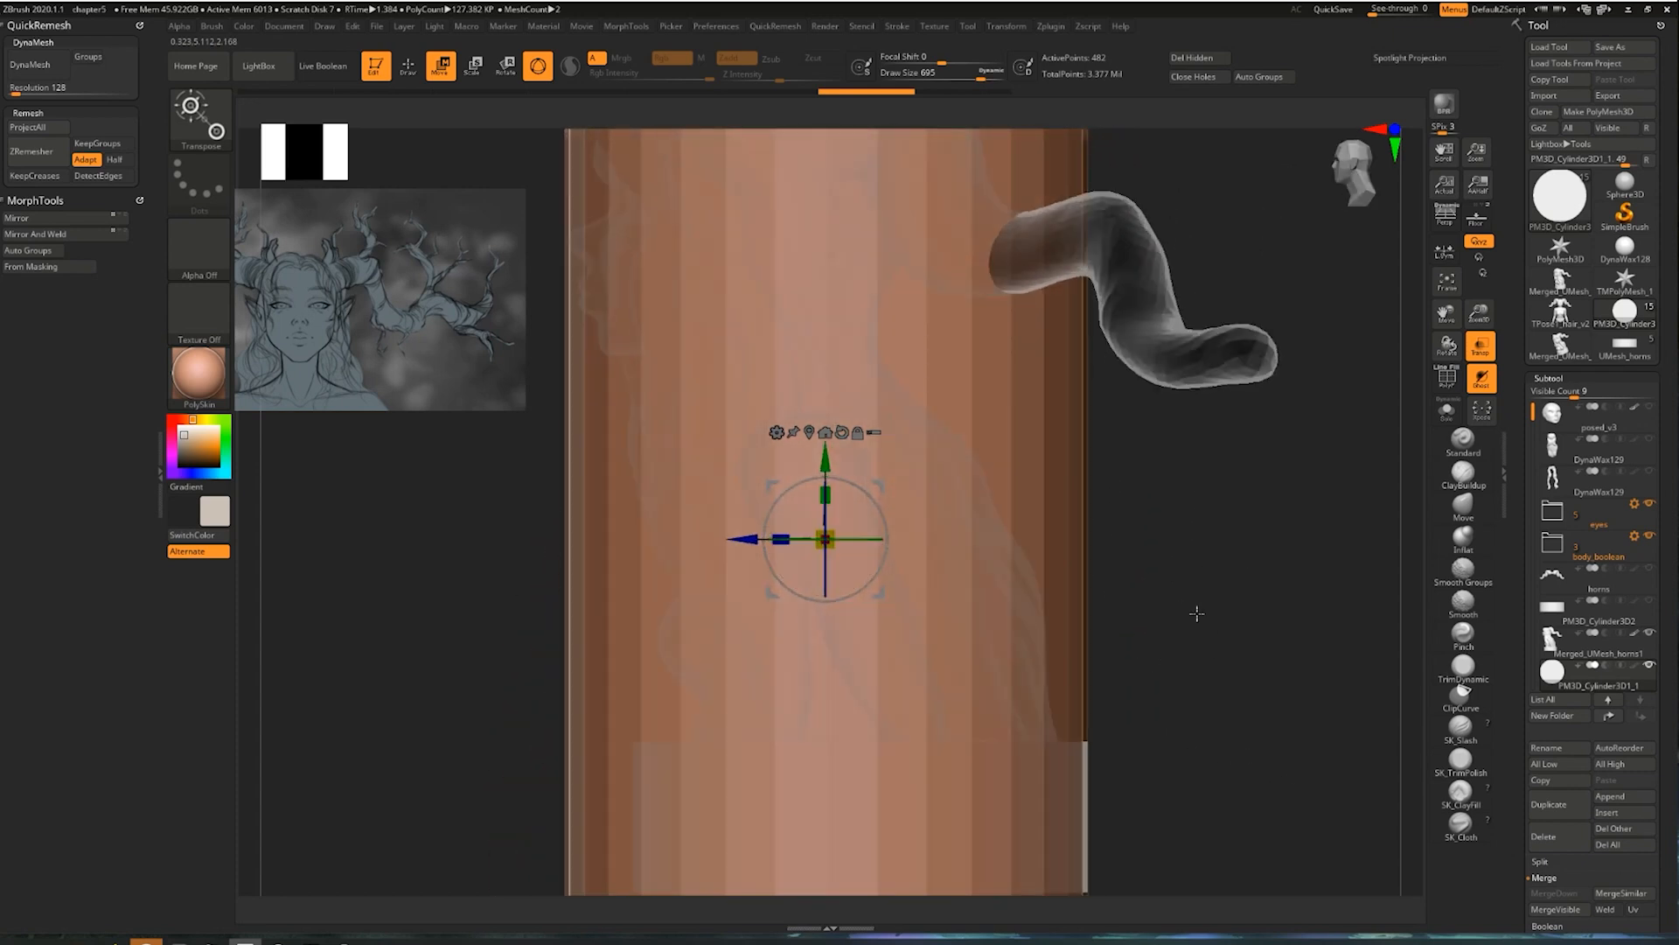
{"action": "mouse_move", "coordinate": [1196, 613]}
{"action": "right_mouse_down", "text": "ctrl"}
{"action": "mouse_move", "coordinate": [1162, 601]}
{"action": "mouse_move", "coordinate": [1155, 513]}
{"action": "mouse_move", "coordinate": [1158, 561]}
{"action": "mouse_move", "coordinate": [1144, 549]}
{"action": "right_mouse_up", "text": "ctrl"}
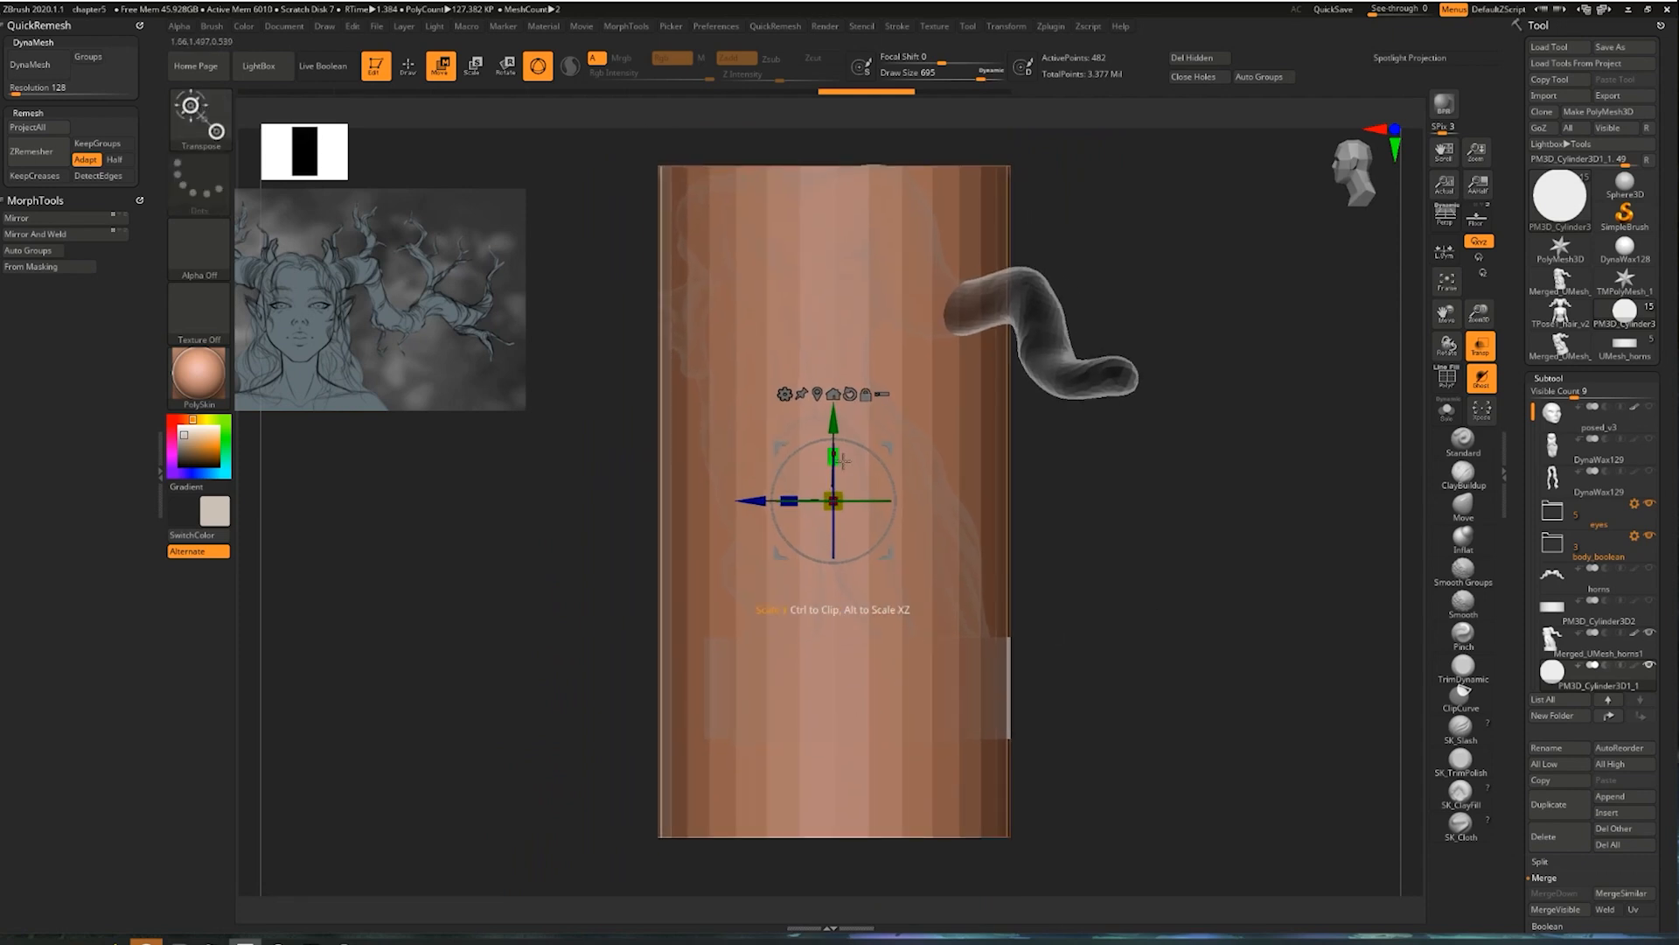
Shorten the tall cylinder to about 5.4 mm and raise it to span the bust from the top of the head to the base's underside
{"action": "left_click_drag", "start_coordinate": [835, 495], "coordinate": [833, 501]}
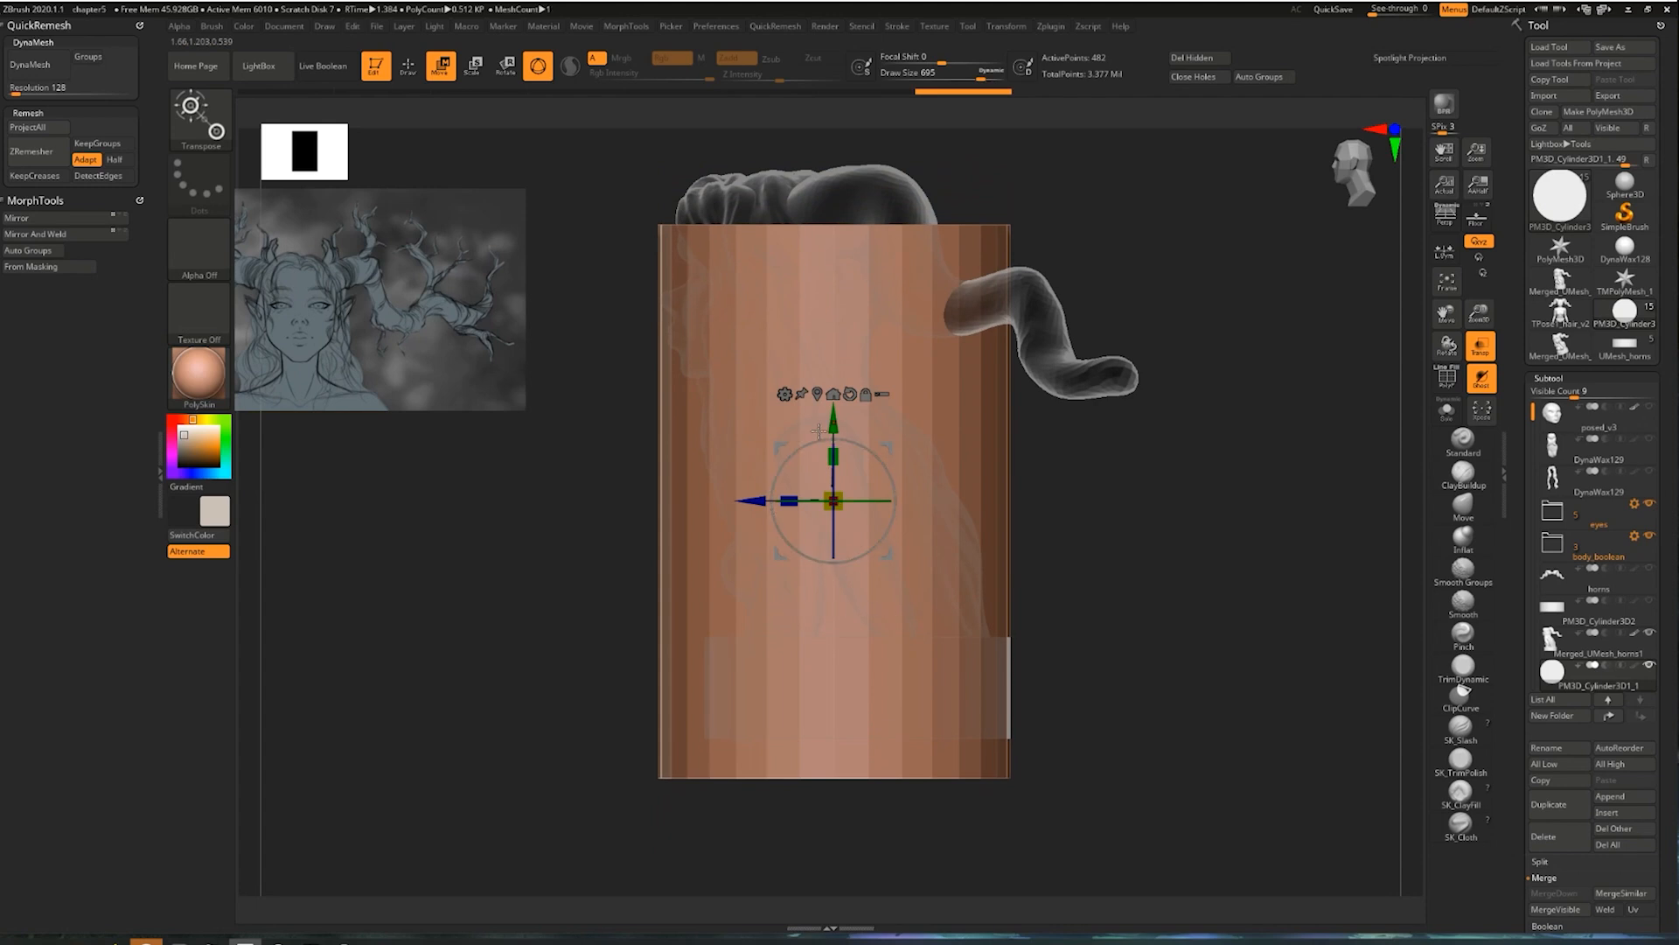
{"action": "left_click_drag", "start_coordinate": [829, 424], "coordinate": [833, 370]}
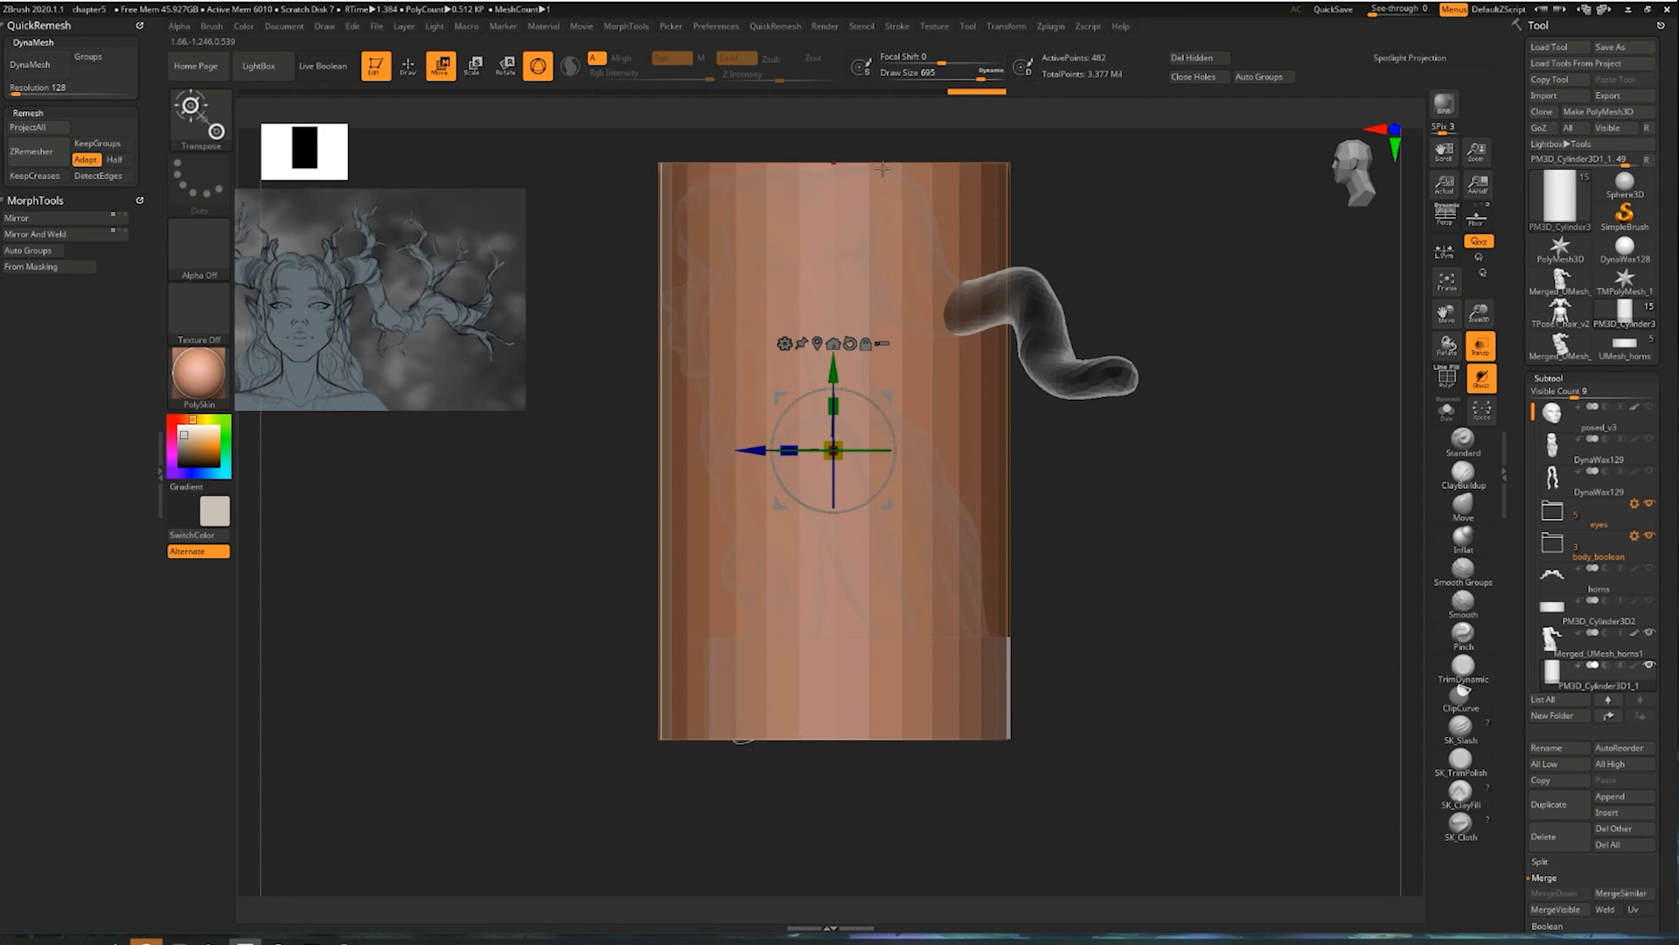
{"action": "left_click_drag", "start_coordinate": [1147, 516], "coordinate": [1123, 344], "text": "shift"}
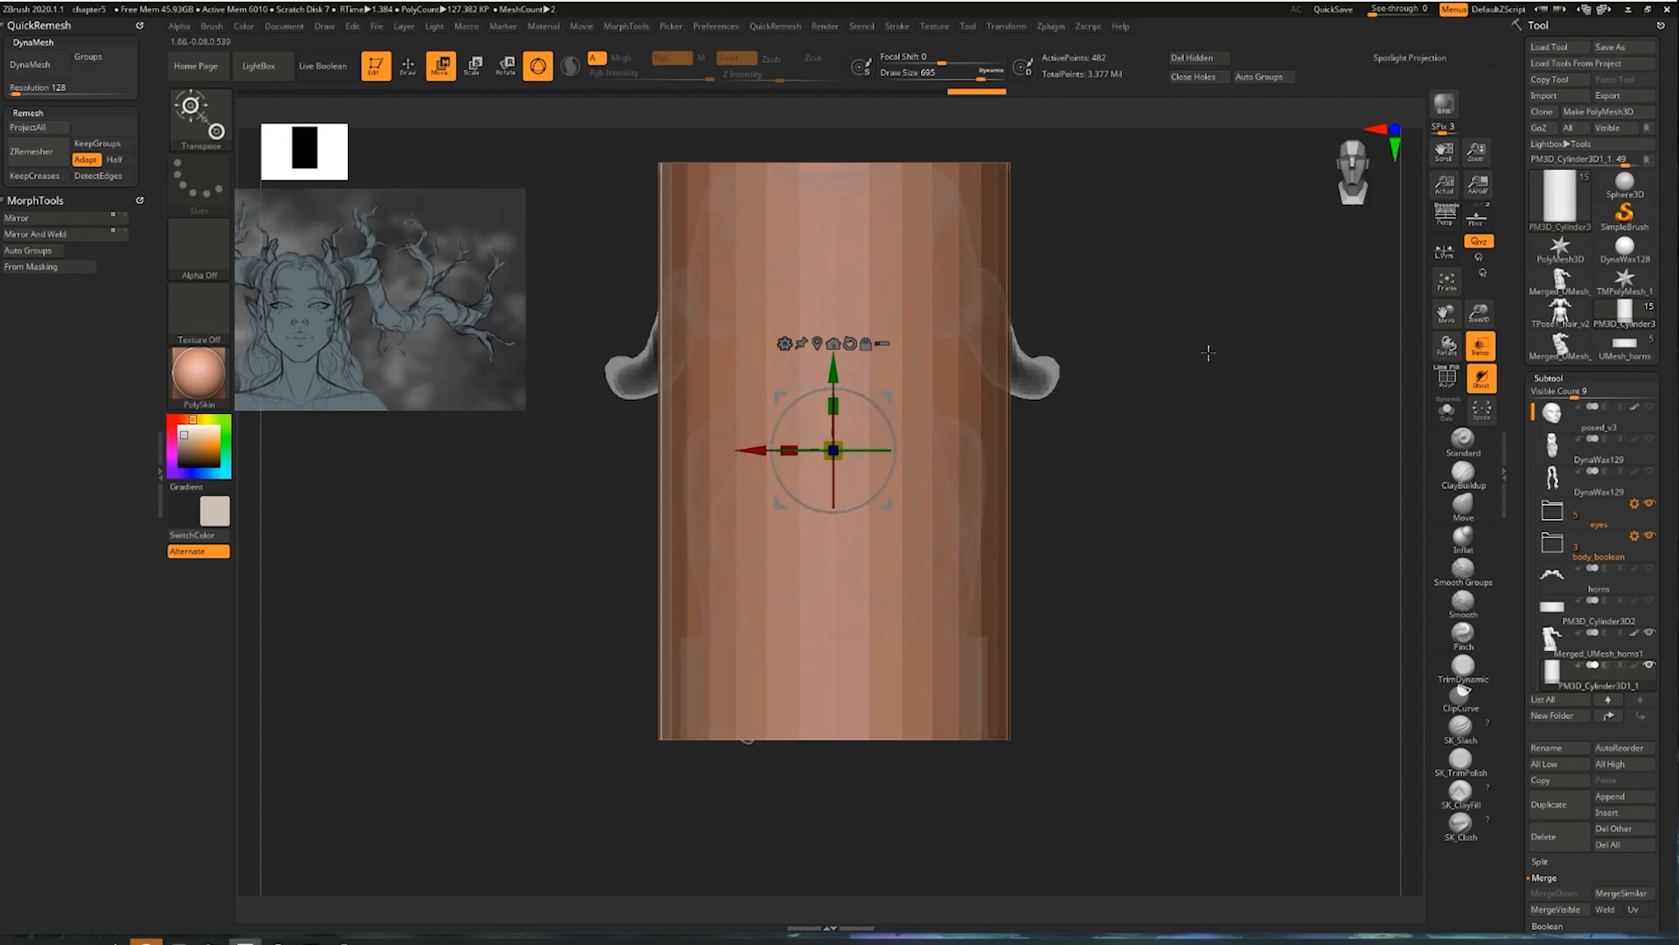
Return to Draw mode and load the tall cylinder's dimensions into the Scale Master size sliders in mm
{"action": "key", "text": "q"}
{"action": "left_click", "coordinate": [1054, 26]}
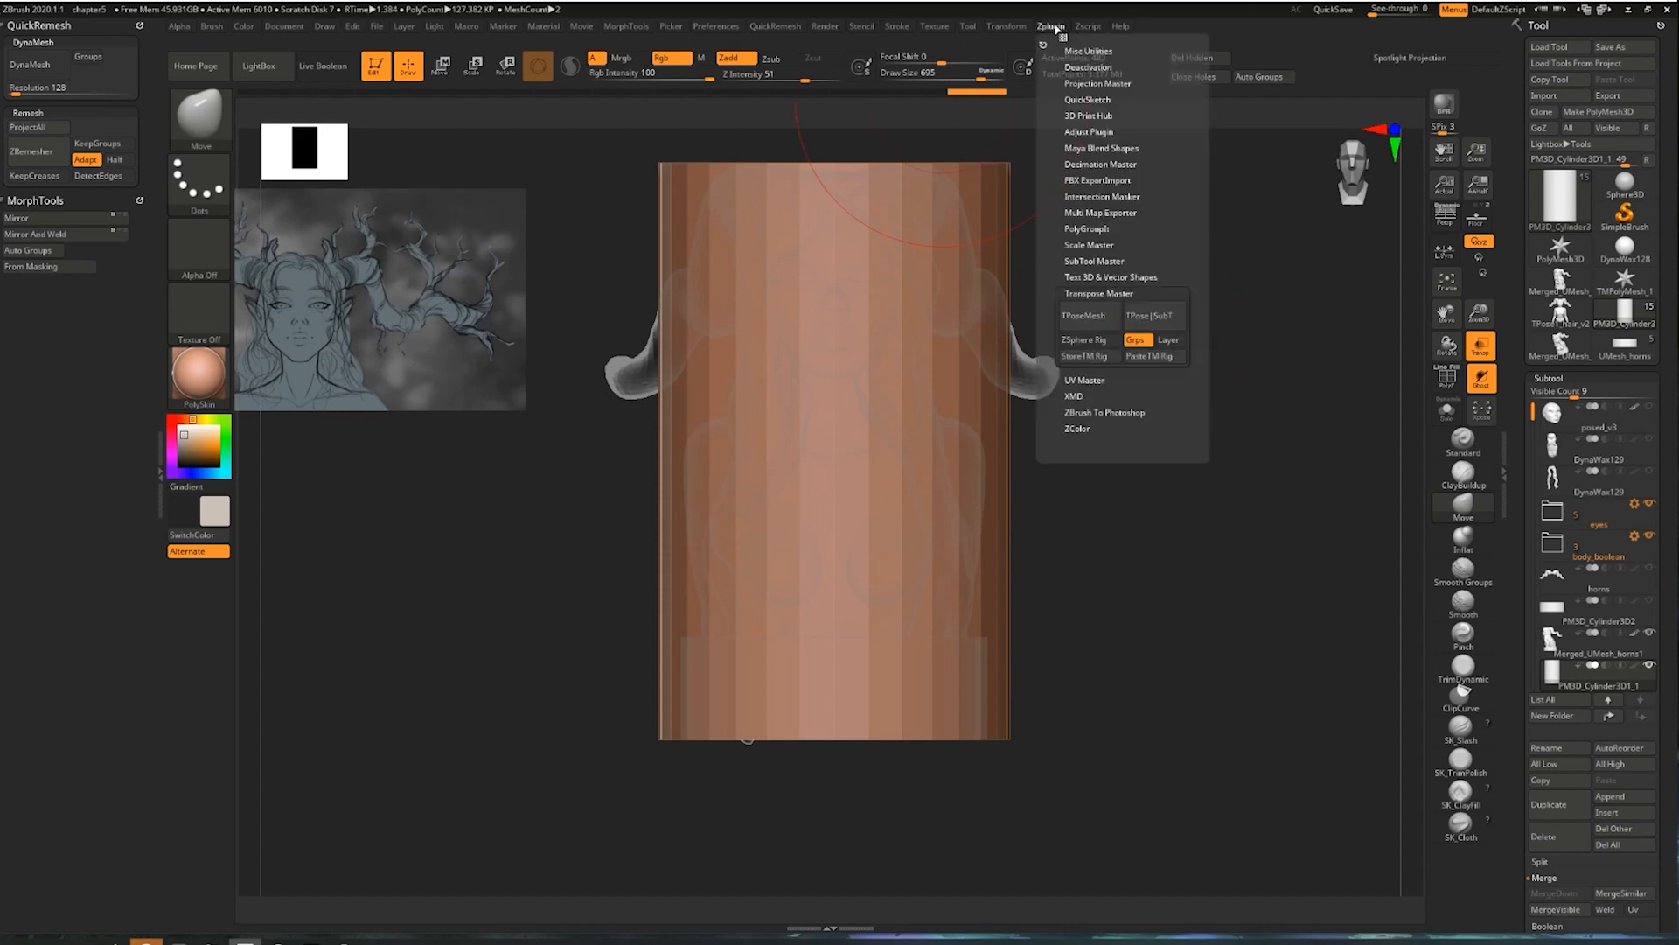
{"action": "left_click", "coordinate": [1099, 292]}
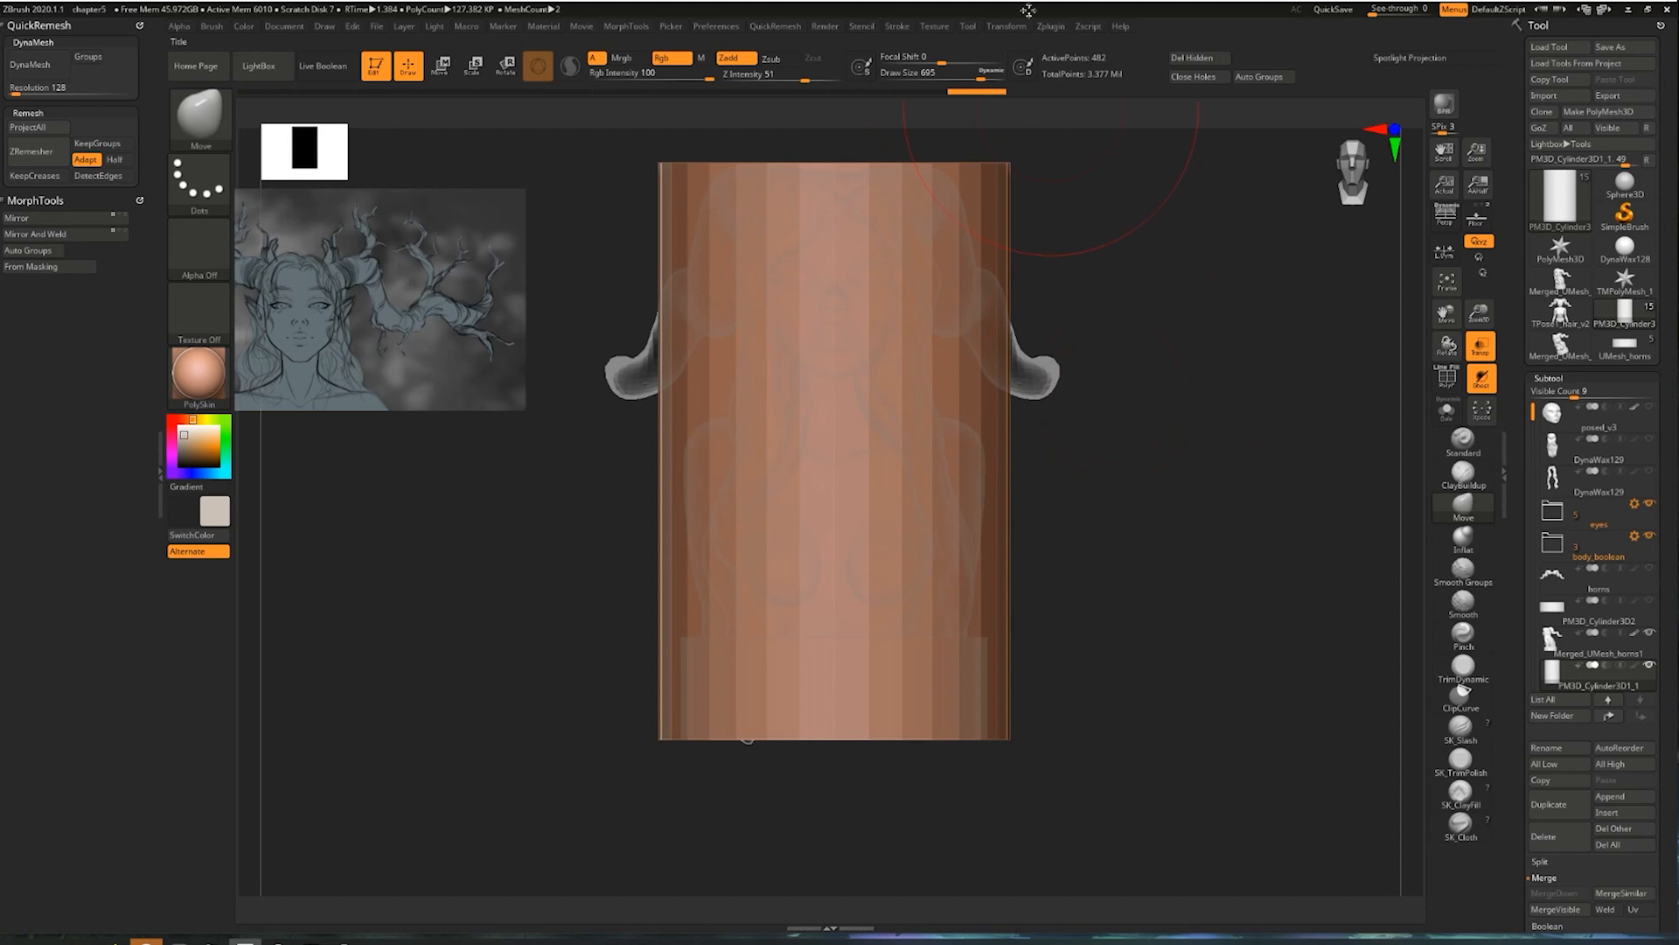
{"action": "left_click", "coordinate": [1052, 27]}
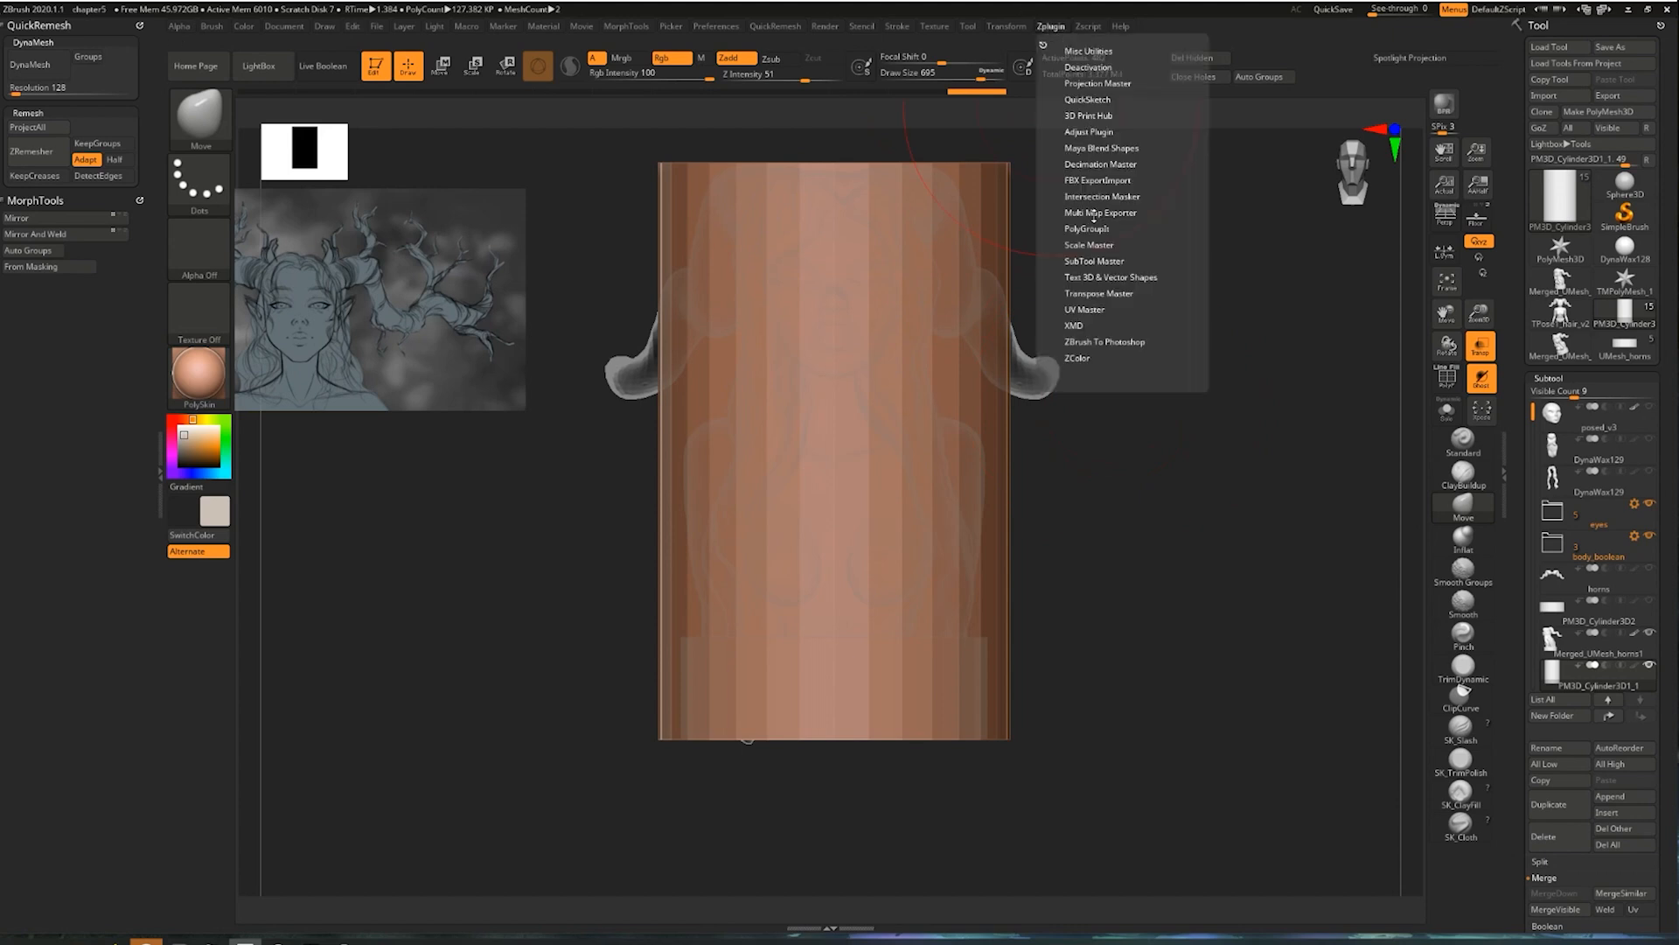
{"action": "left_click", "coordinate": [1083, 244]}
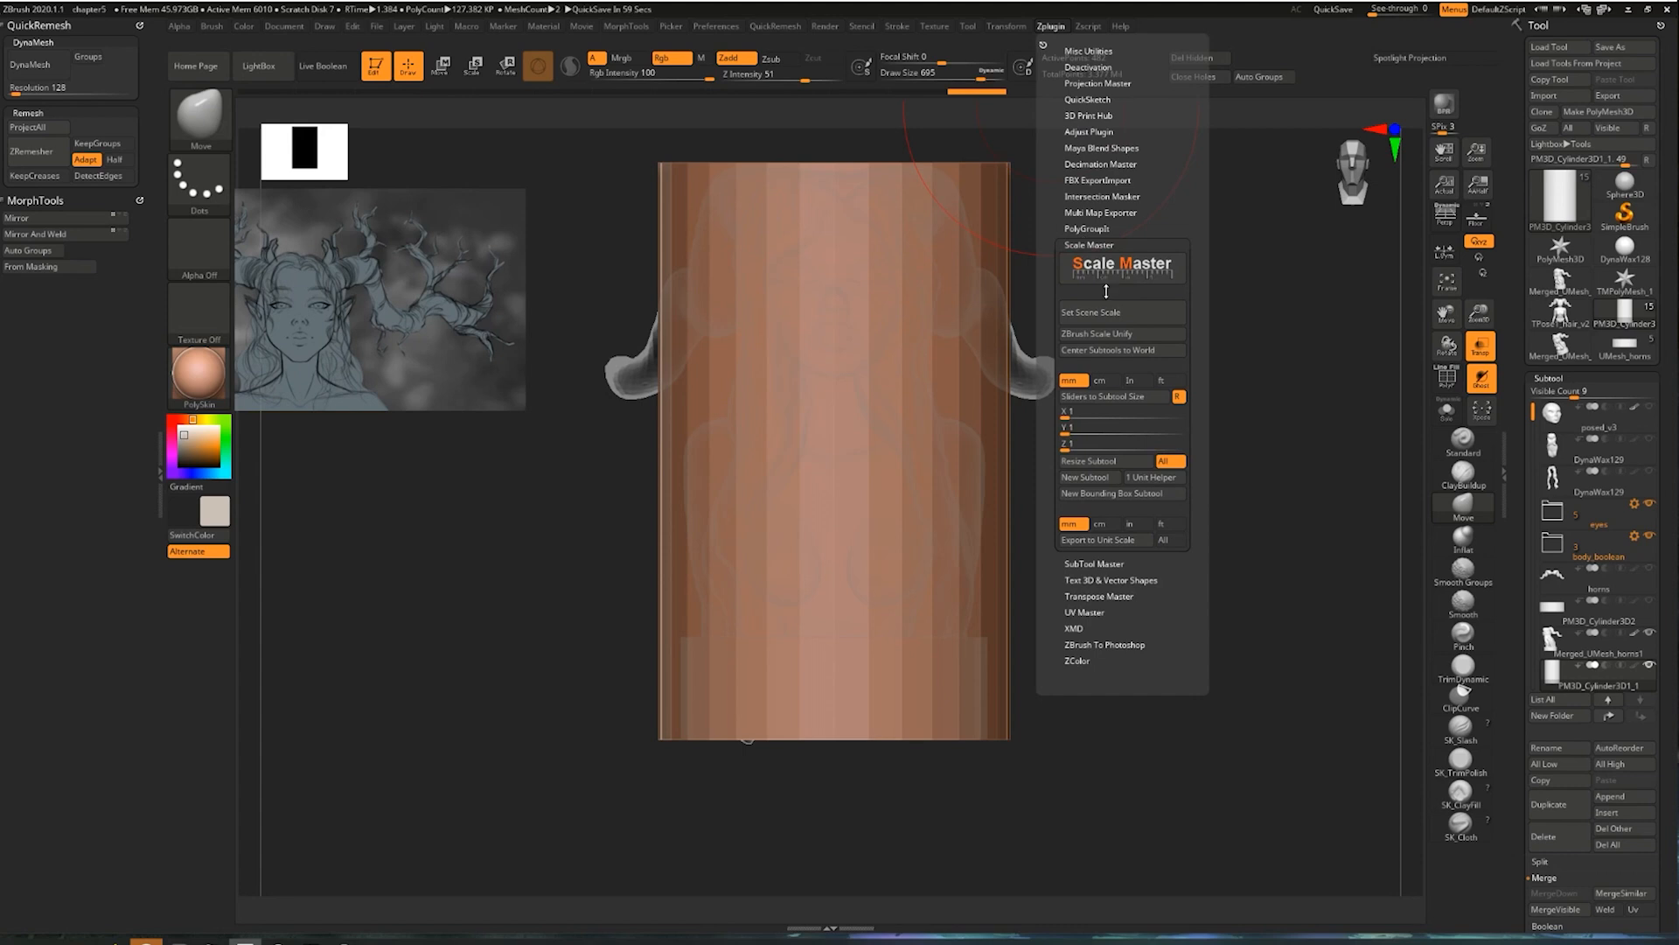
{"action": "mouse_move", "coordinate": [1565, 678]}
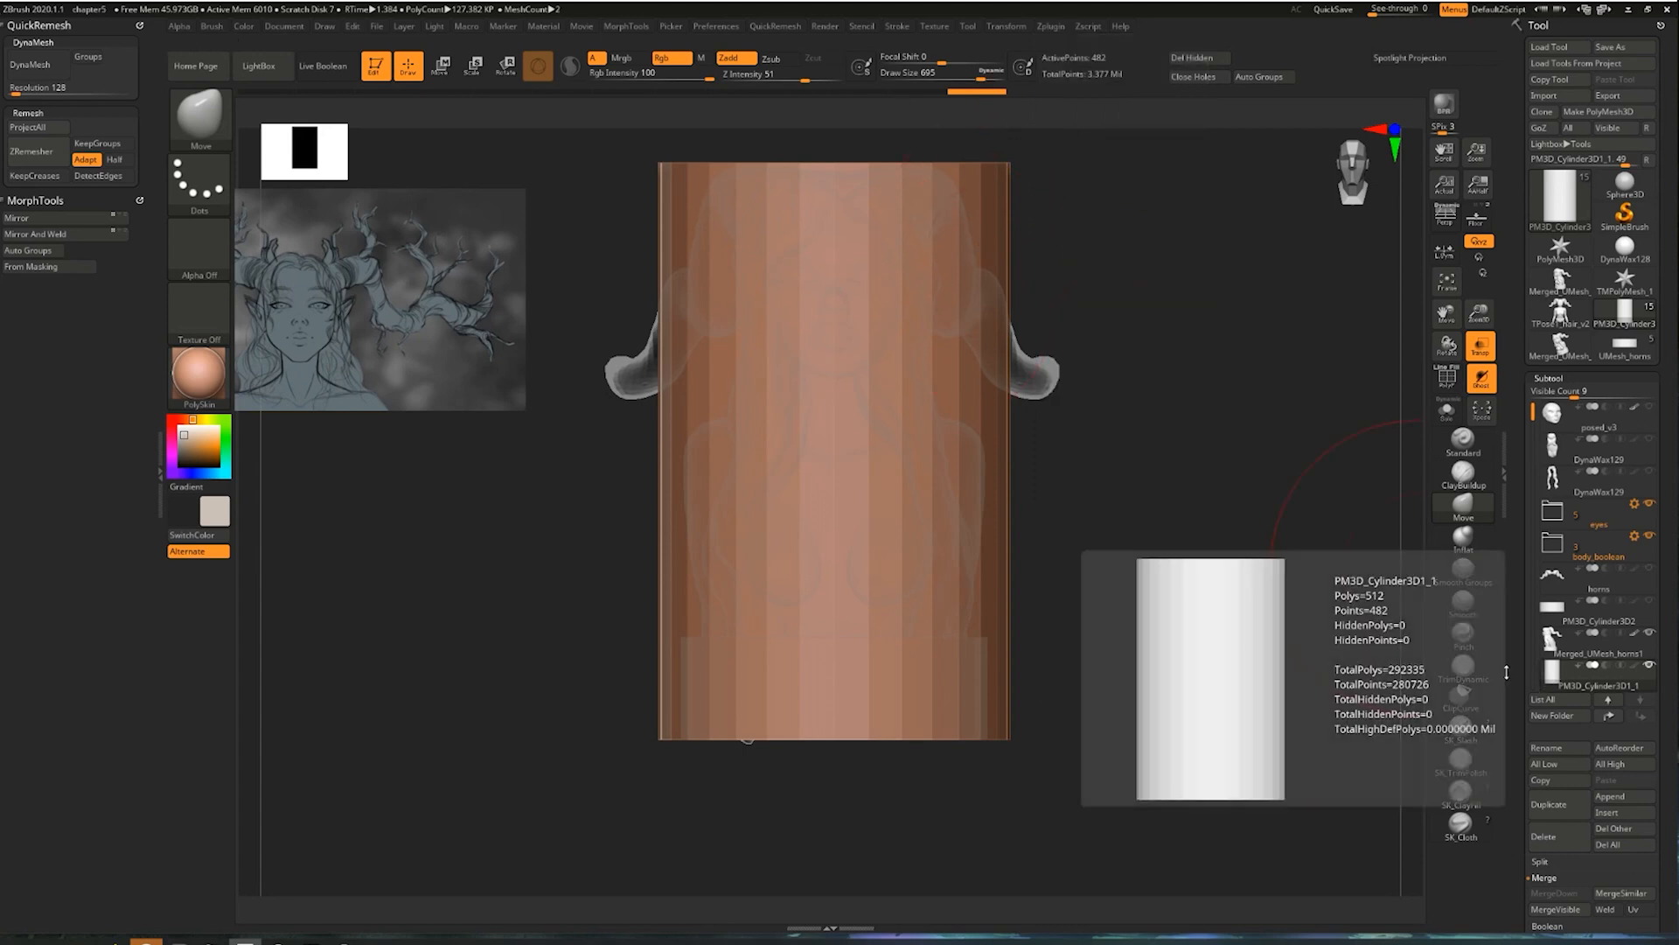
{"action": "left_click", "coordinate": [1051, 26]}
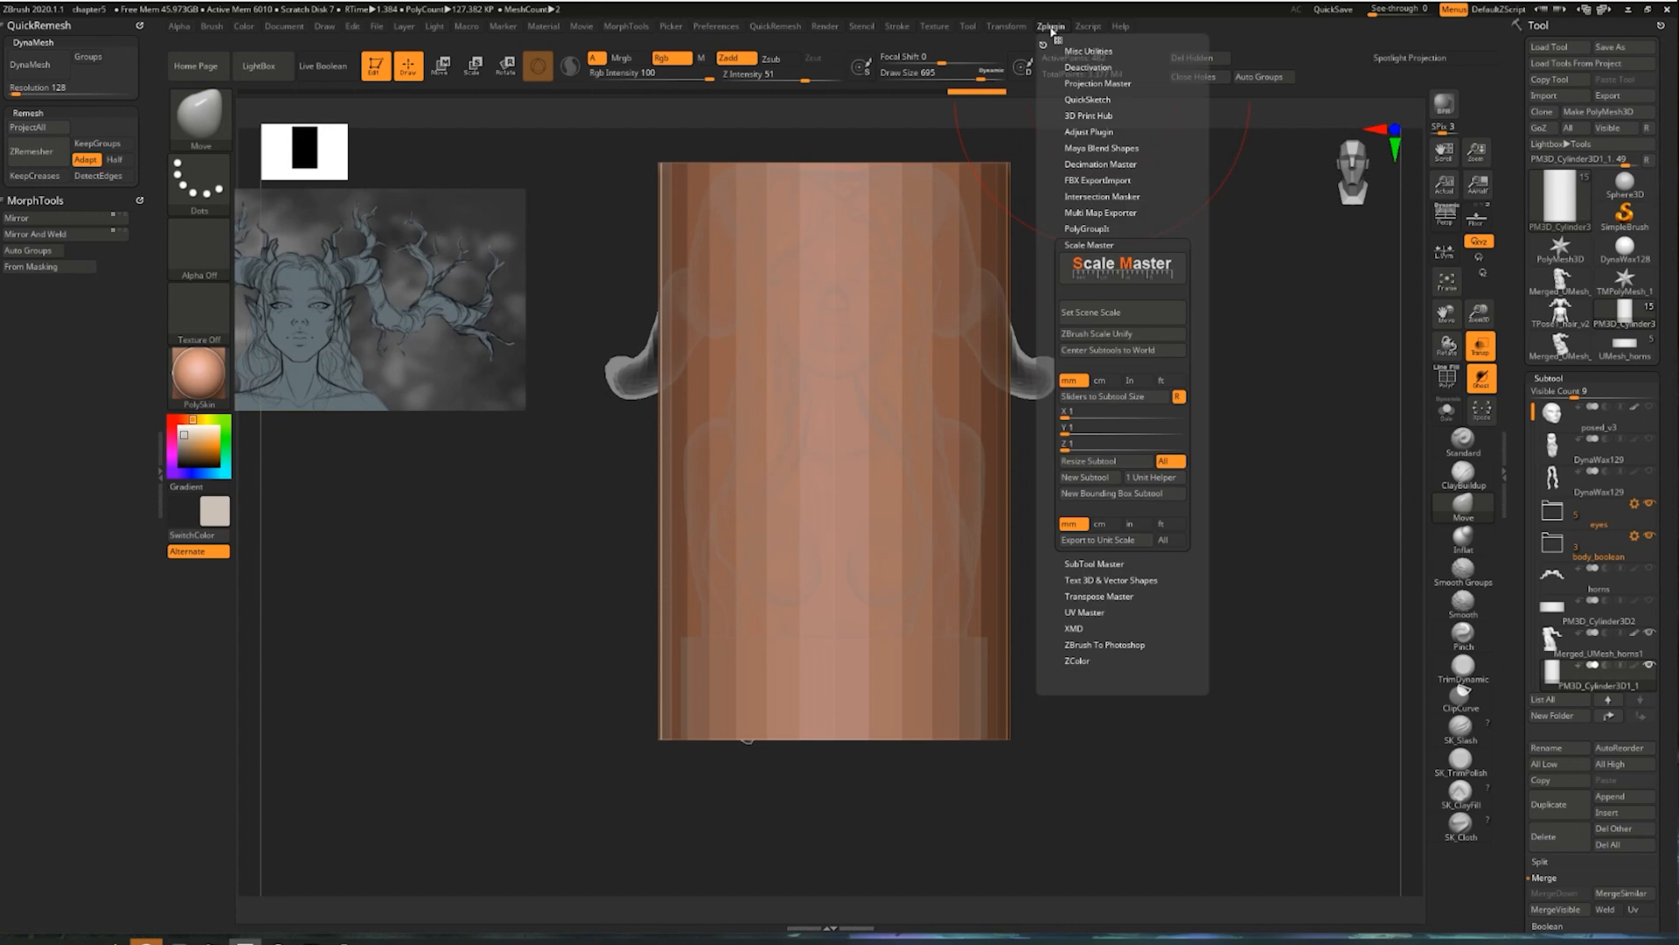
{"action": "left_click", "coordinate": [1087, 398]}
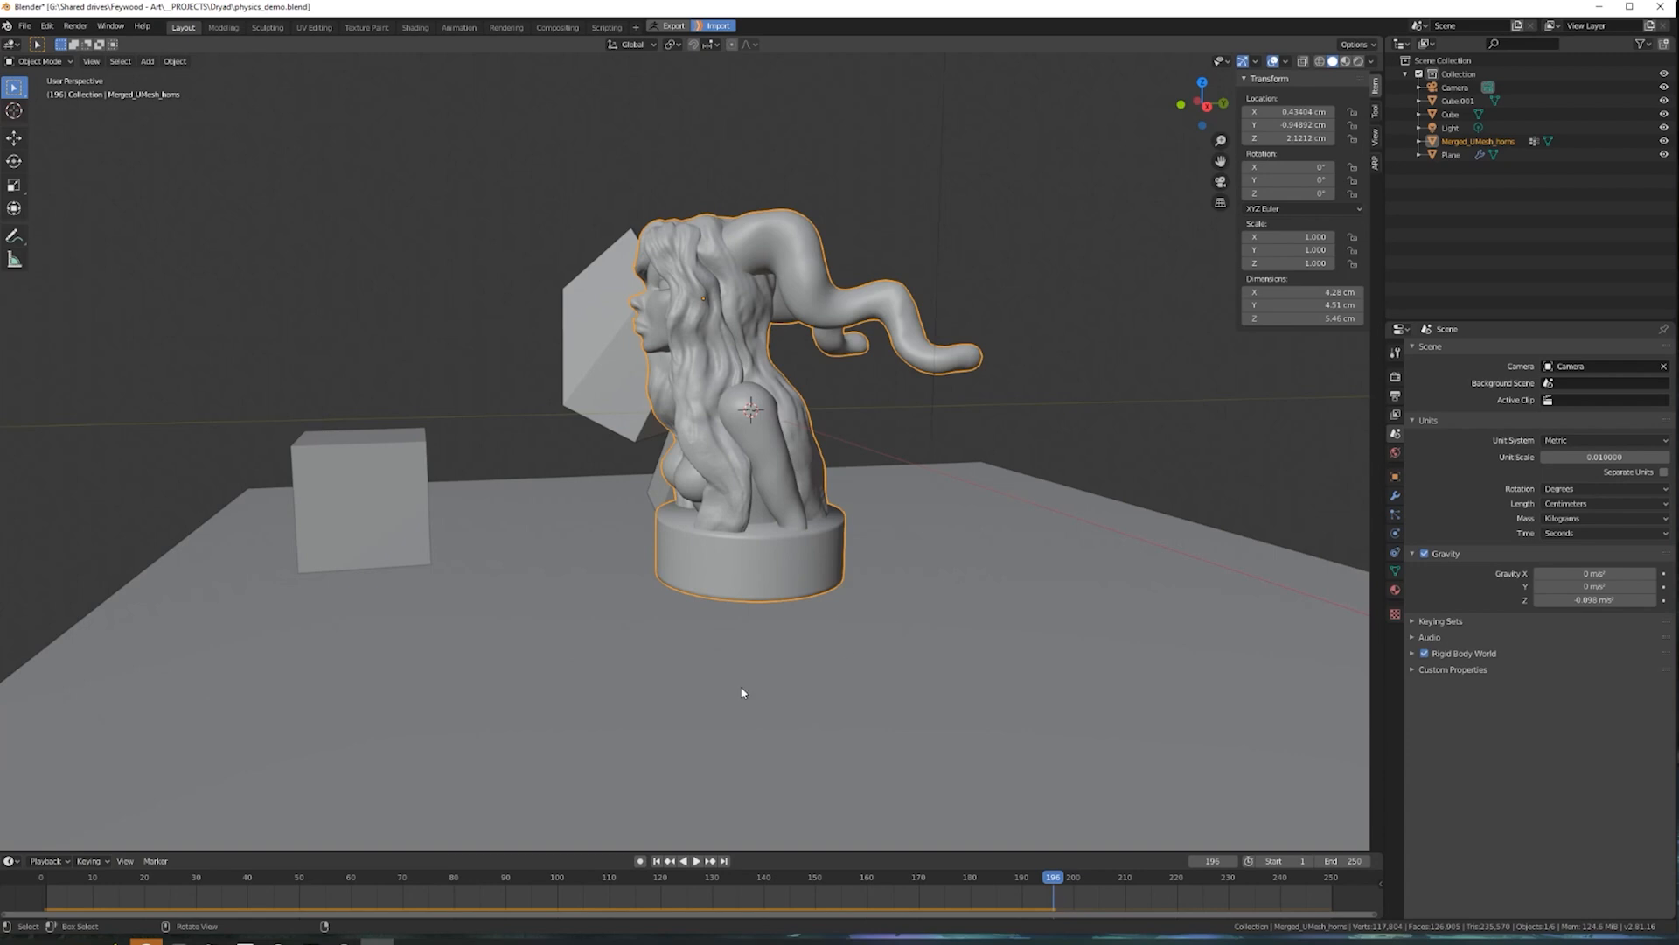
Compare the bust's dimensions and scene settings in Blender with the cylinder's Scale Master sizes in ZBrush
{"action": "left_click", "coordinate": [244, 939]}
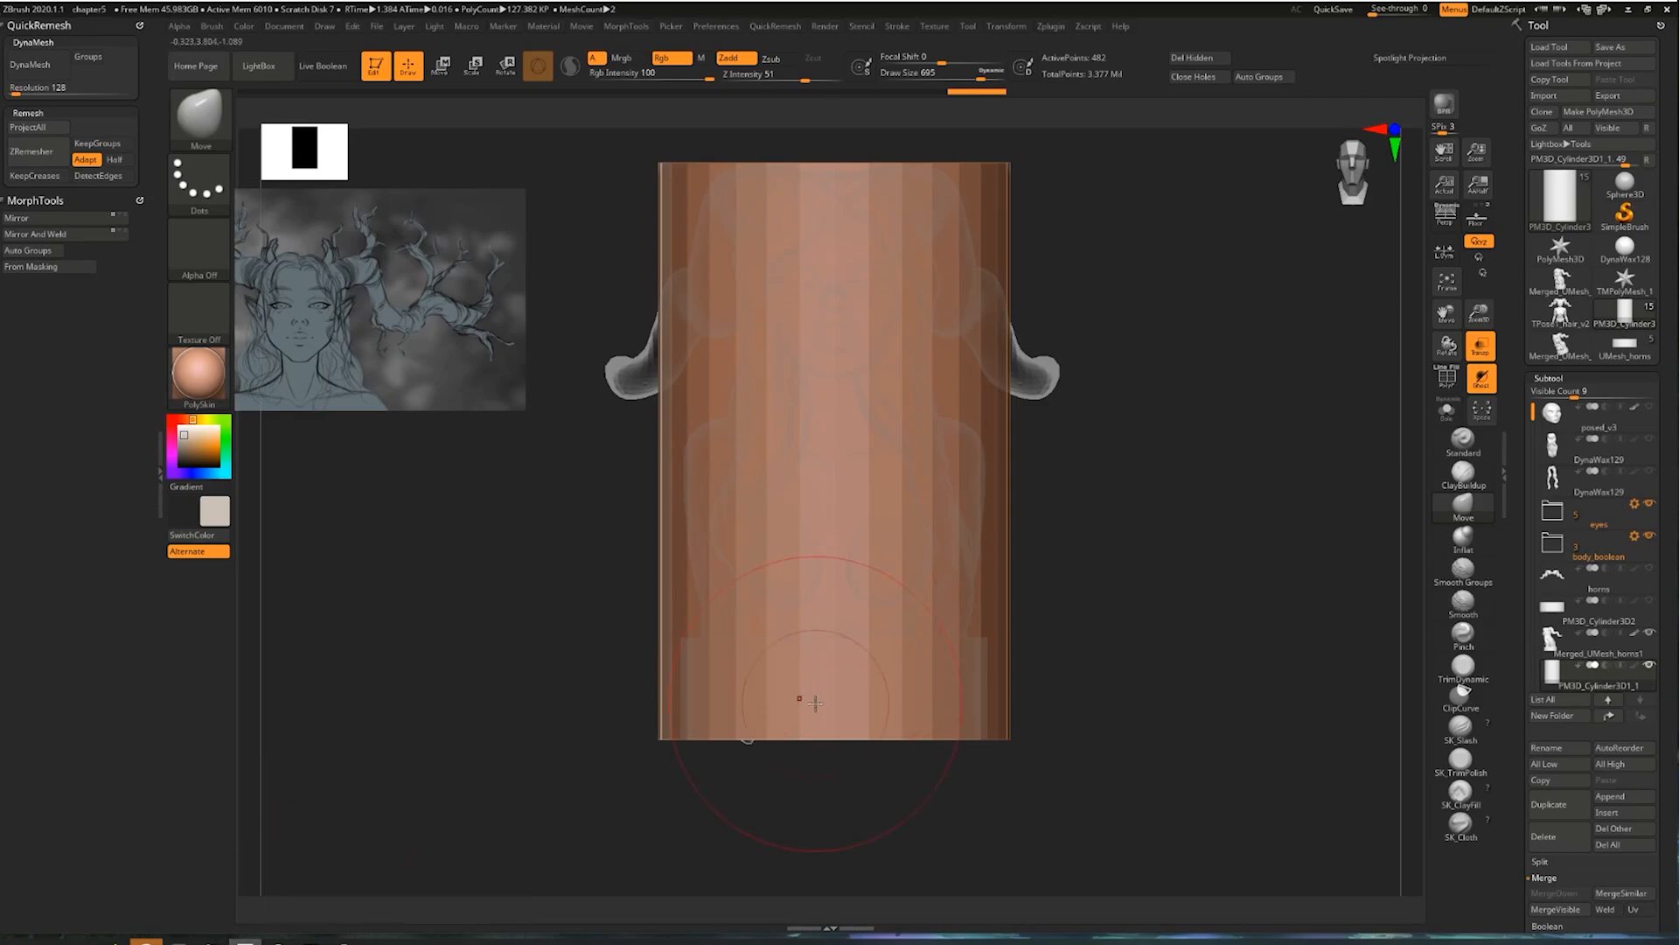
{"action": "left_click", "coordinate": [375, 940]}
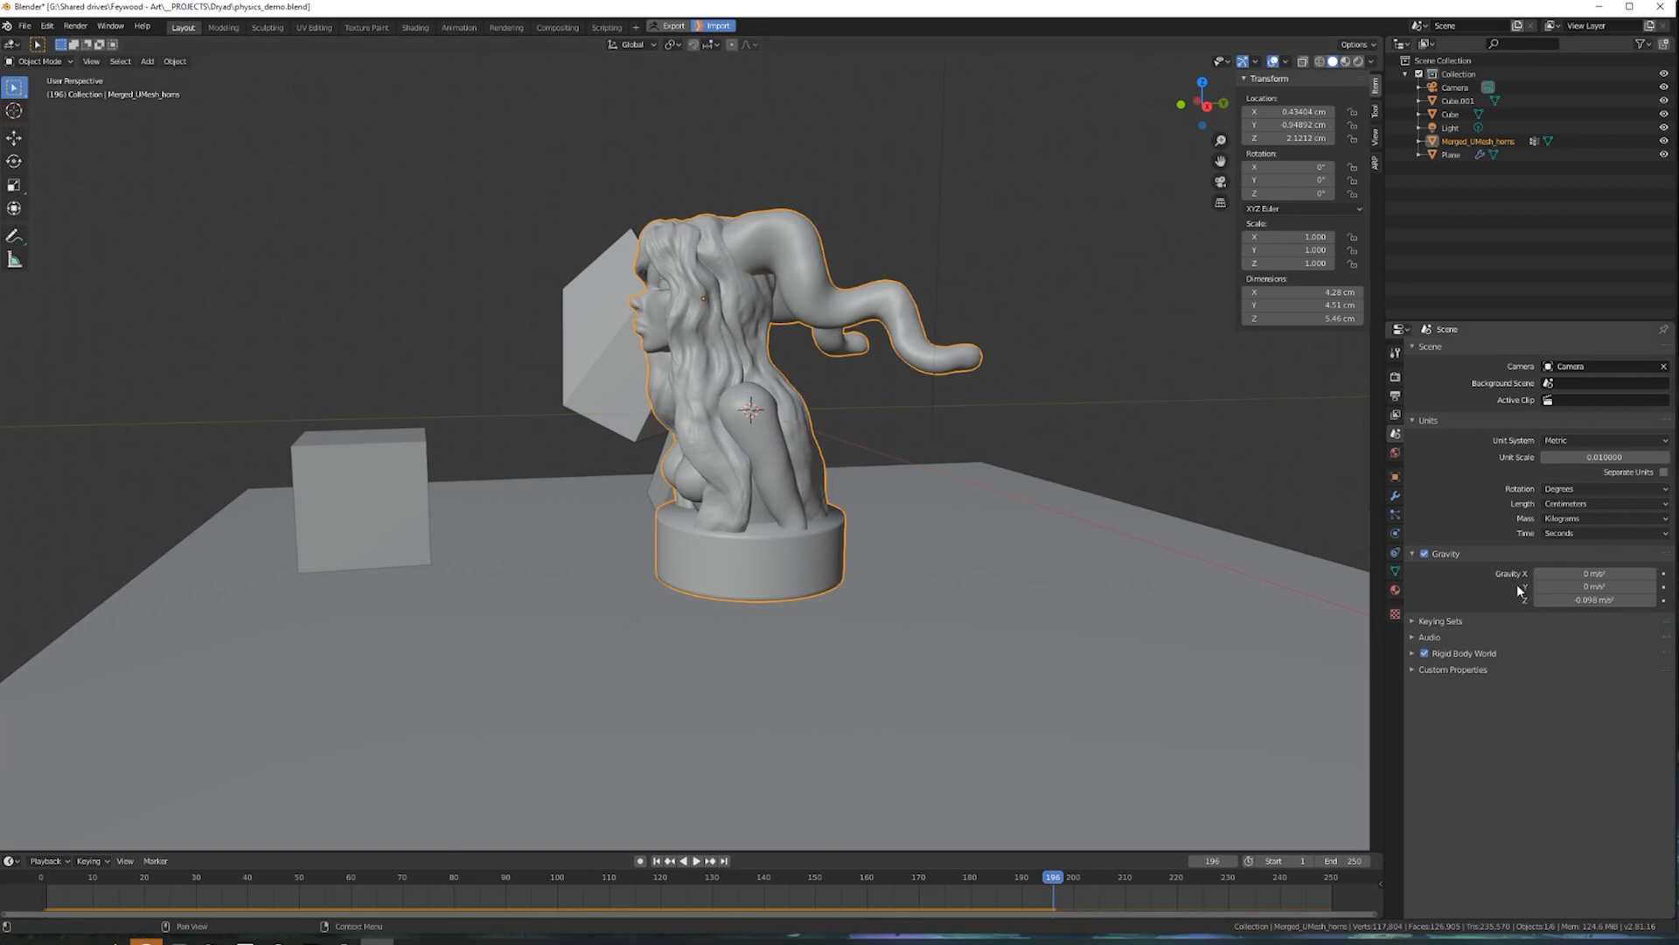
{"action": "left_click", "coordinate": [245, 940]}
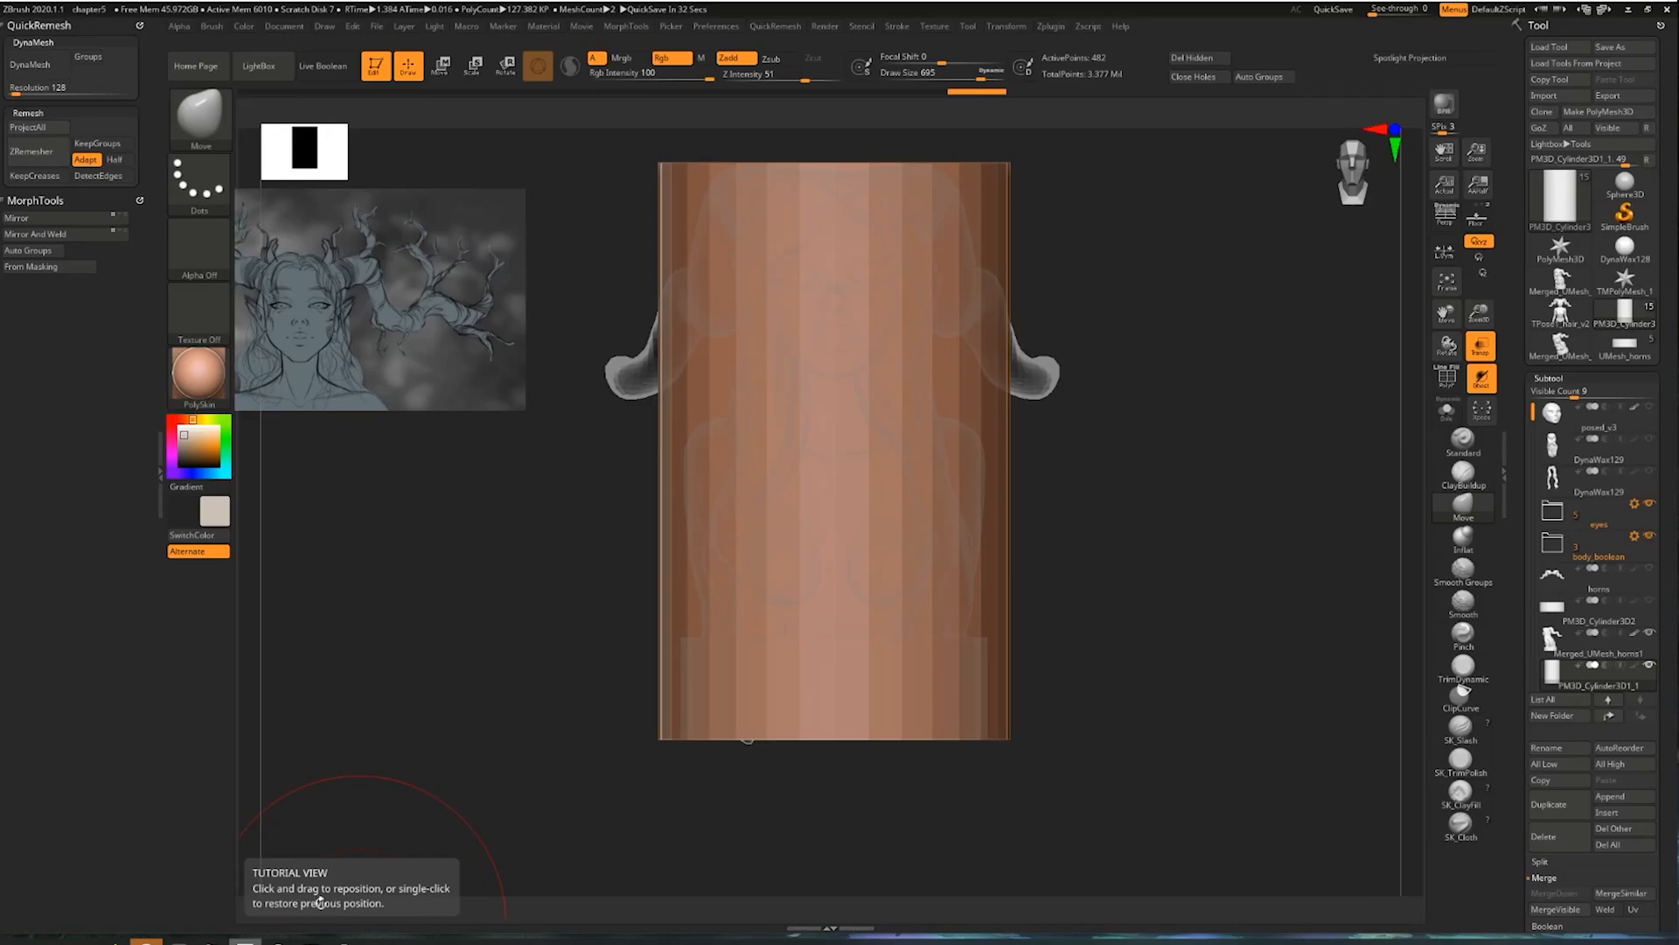
{"action": "left_click", "coordinate": [1007, 26]}
{"action": "mouse_move", "coordinate": [1049, 28]}
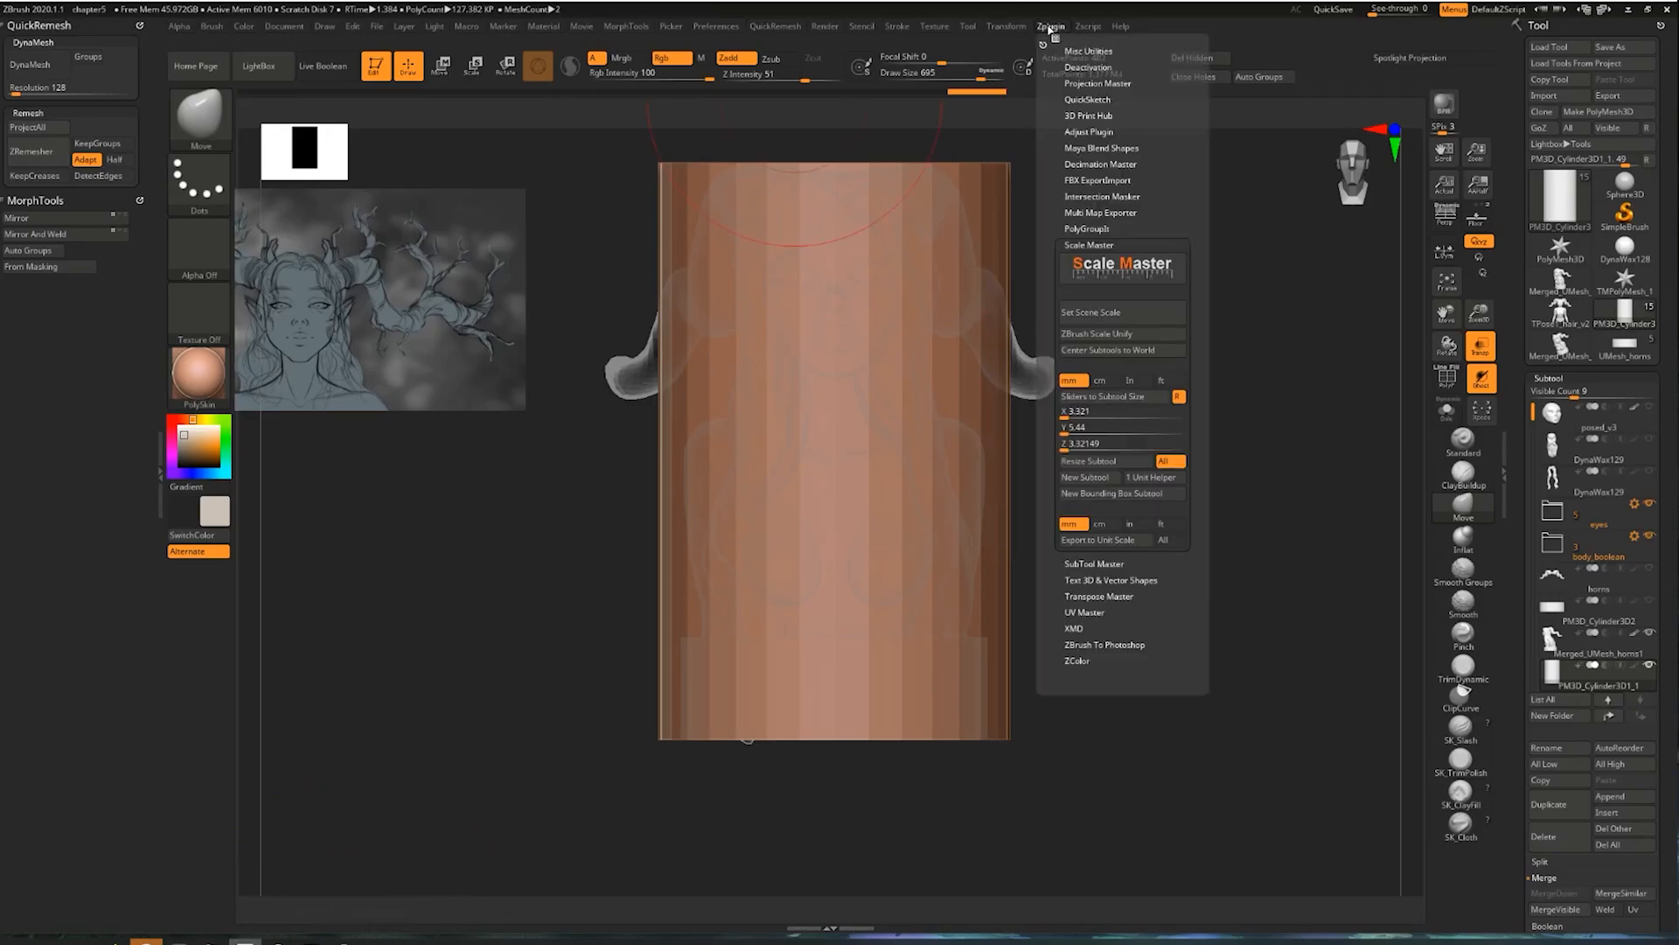
{"action": "left_click", "coordinate": [1066, 444]}
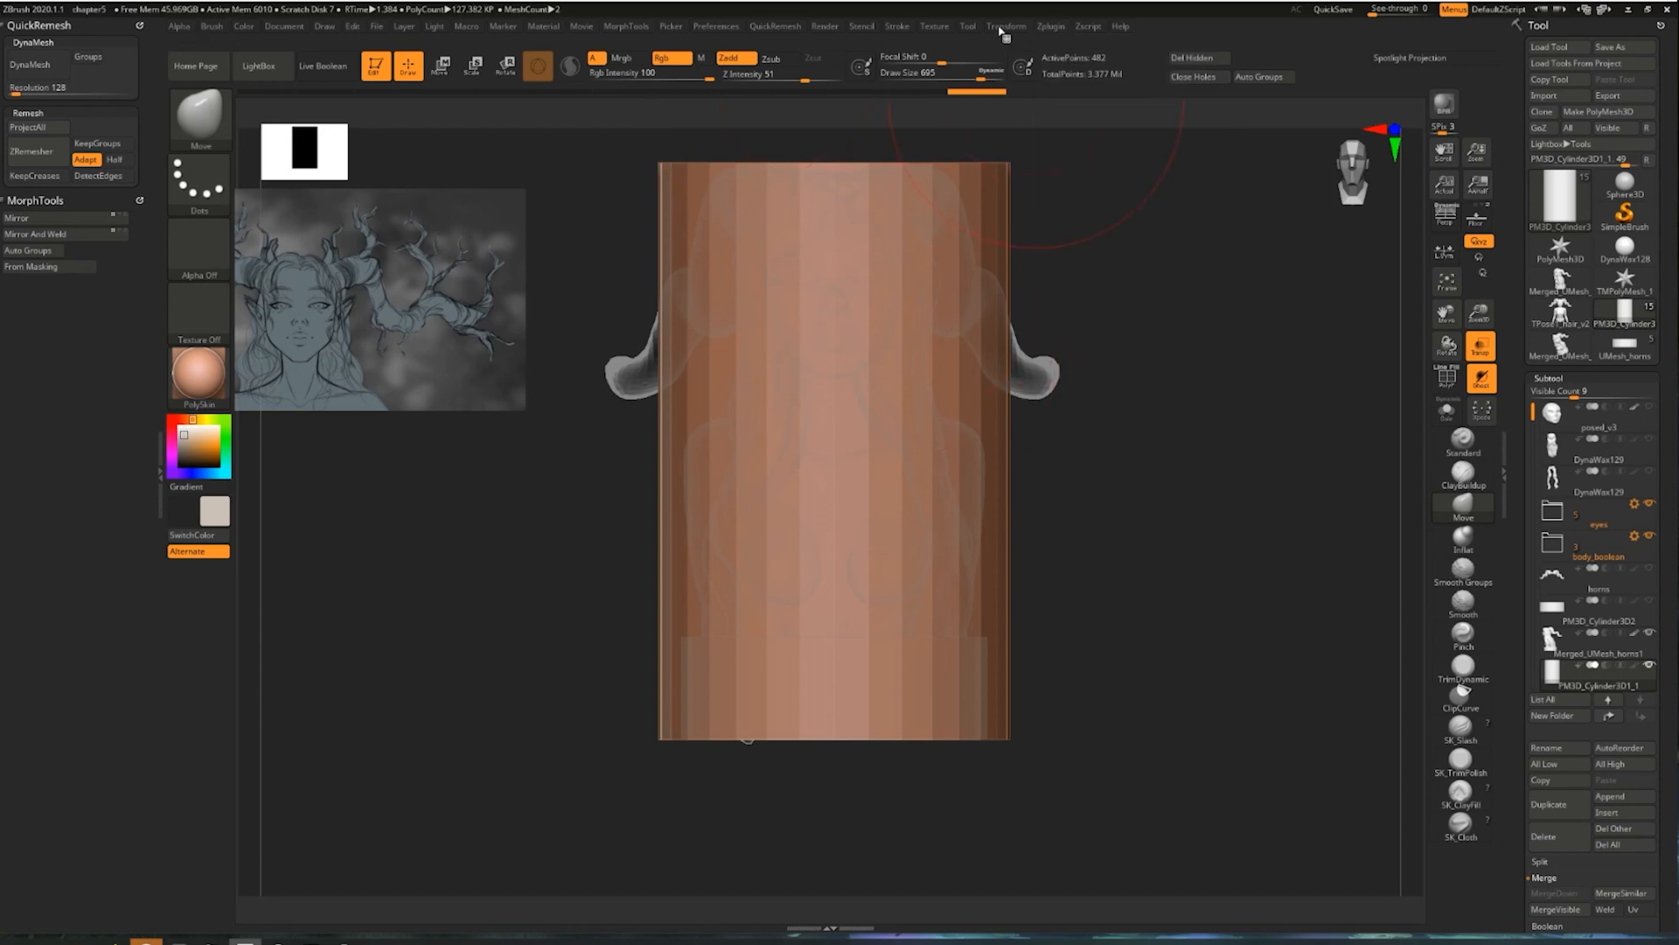
Set the Scale Master target Y size to 15 mm, keeping X and Z proportional
{"action": "left_click", "coordinate": [1047, 27]}
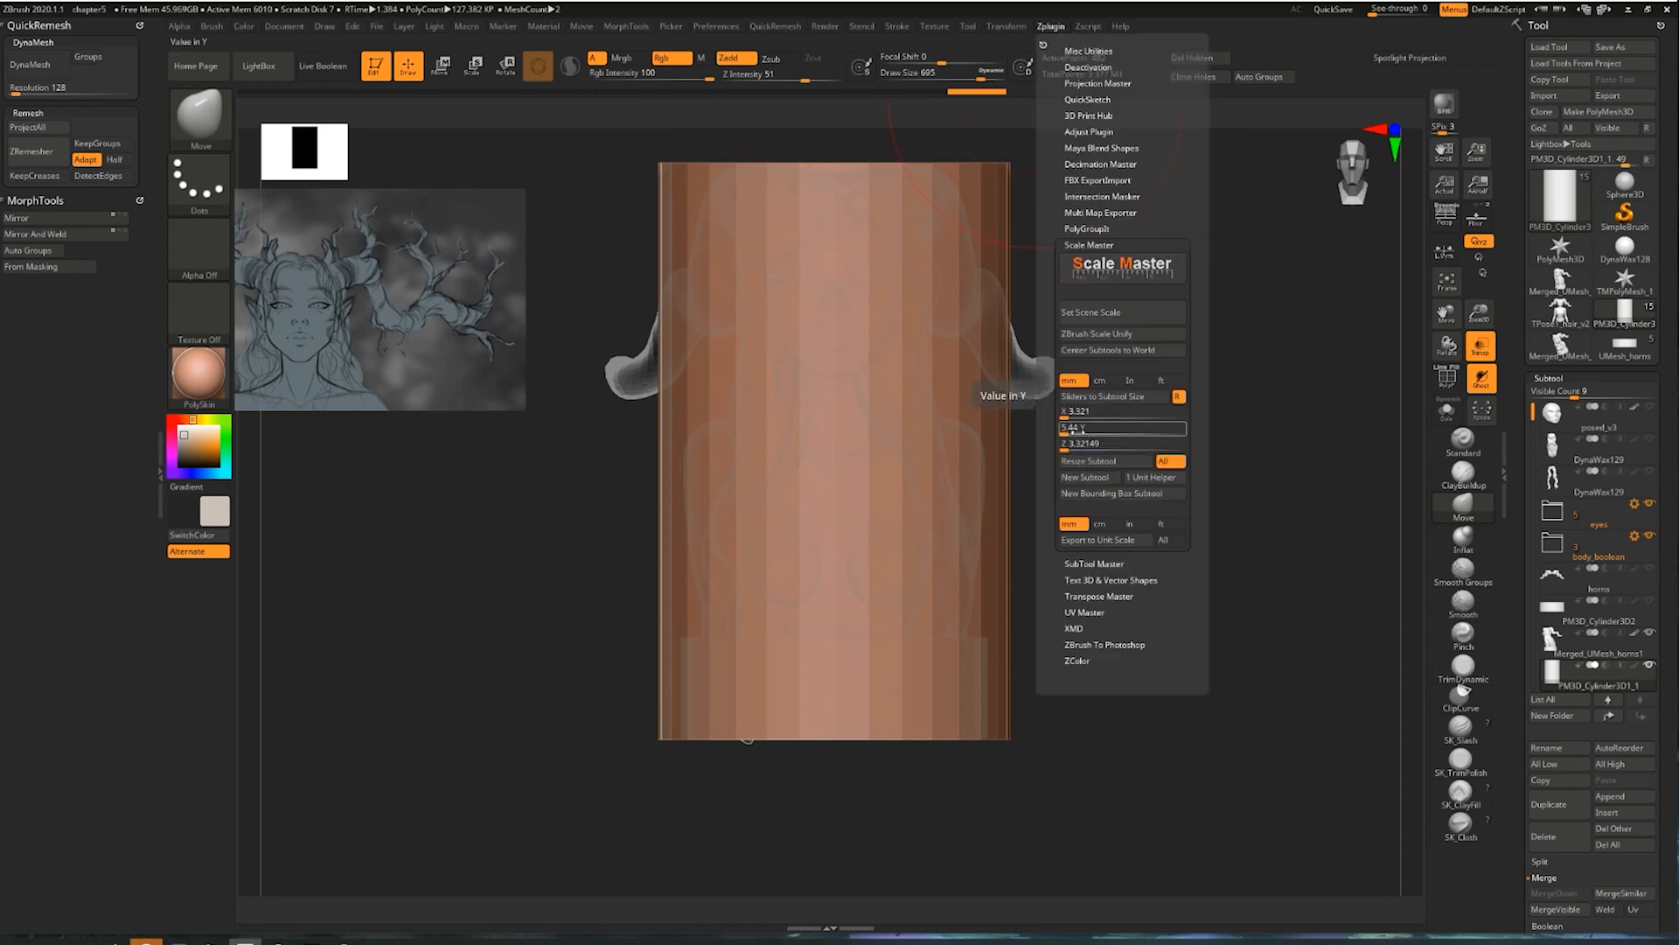
{"action": "left_click", "coordinate": [1071, 427]}
{"action": "key", "text": "Return"}
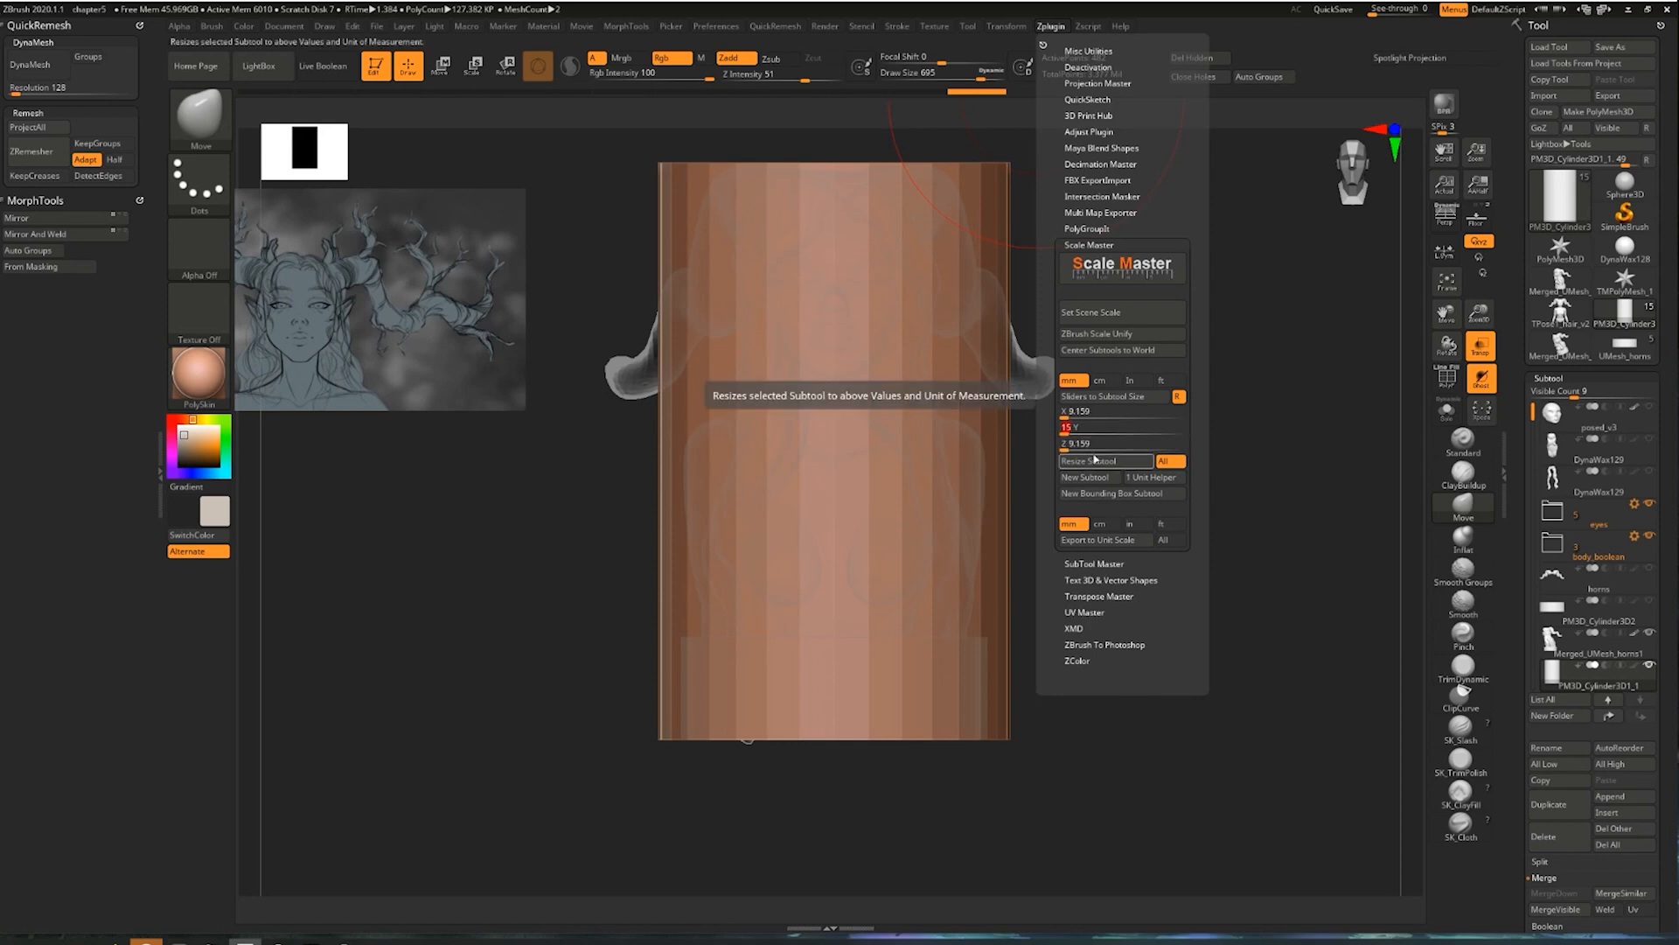
{"action": "left_click", "coordinate": [1090, 411]}
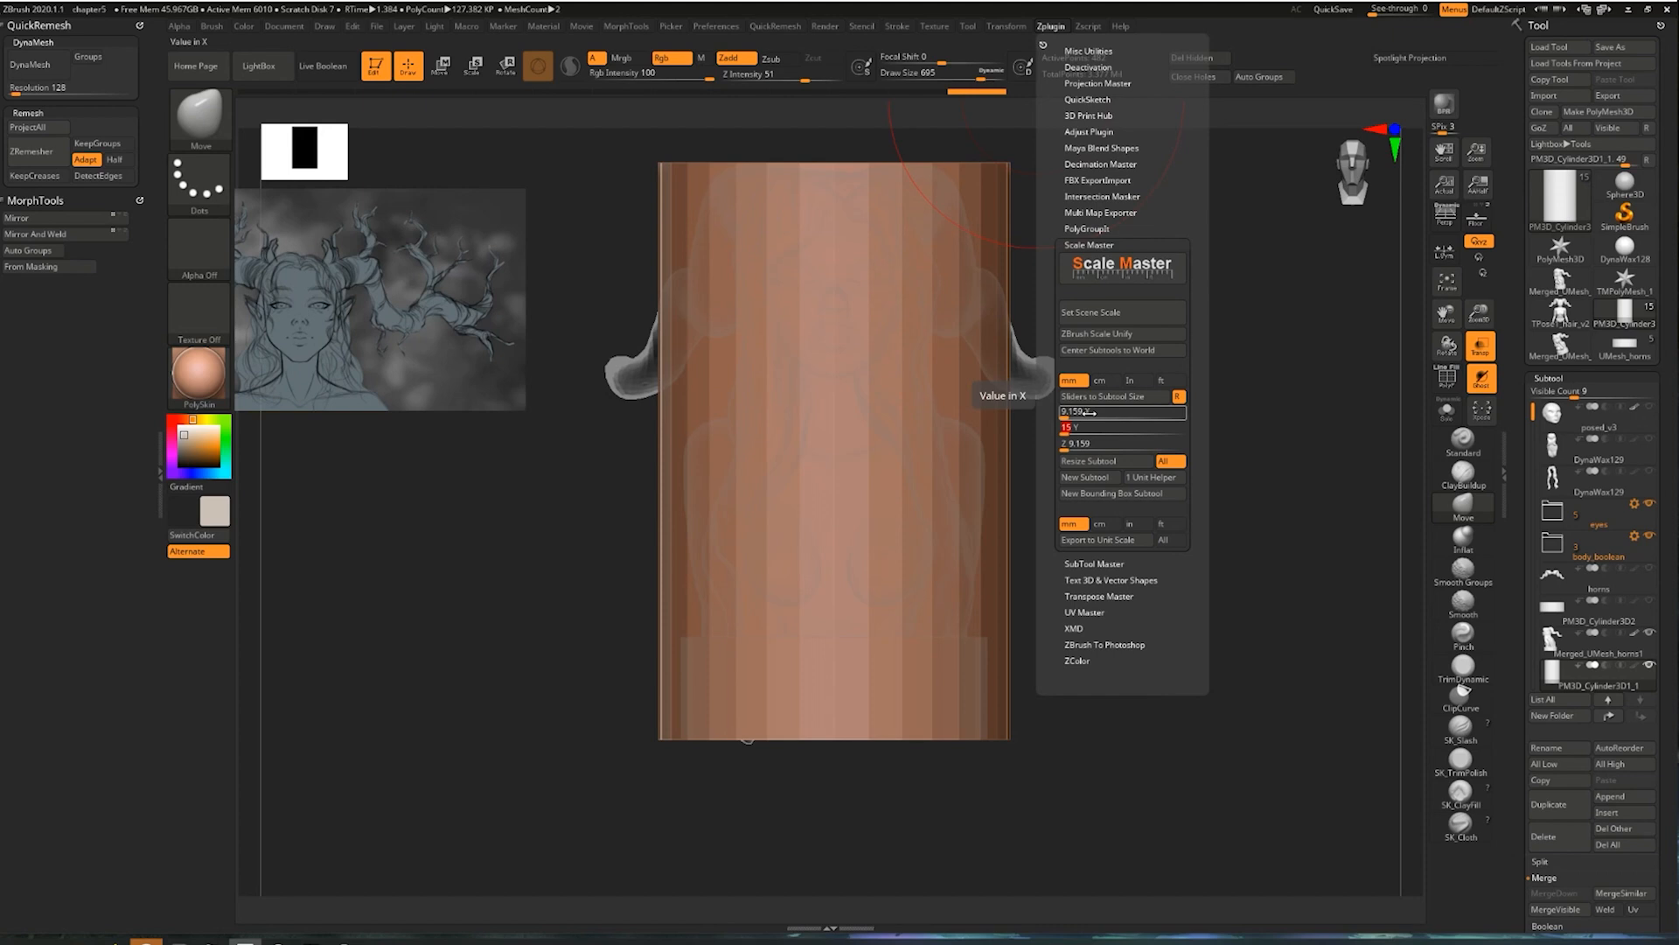
{"action": "left_click", "coordinate": [1092, 443]}
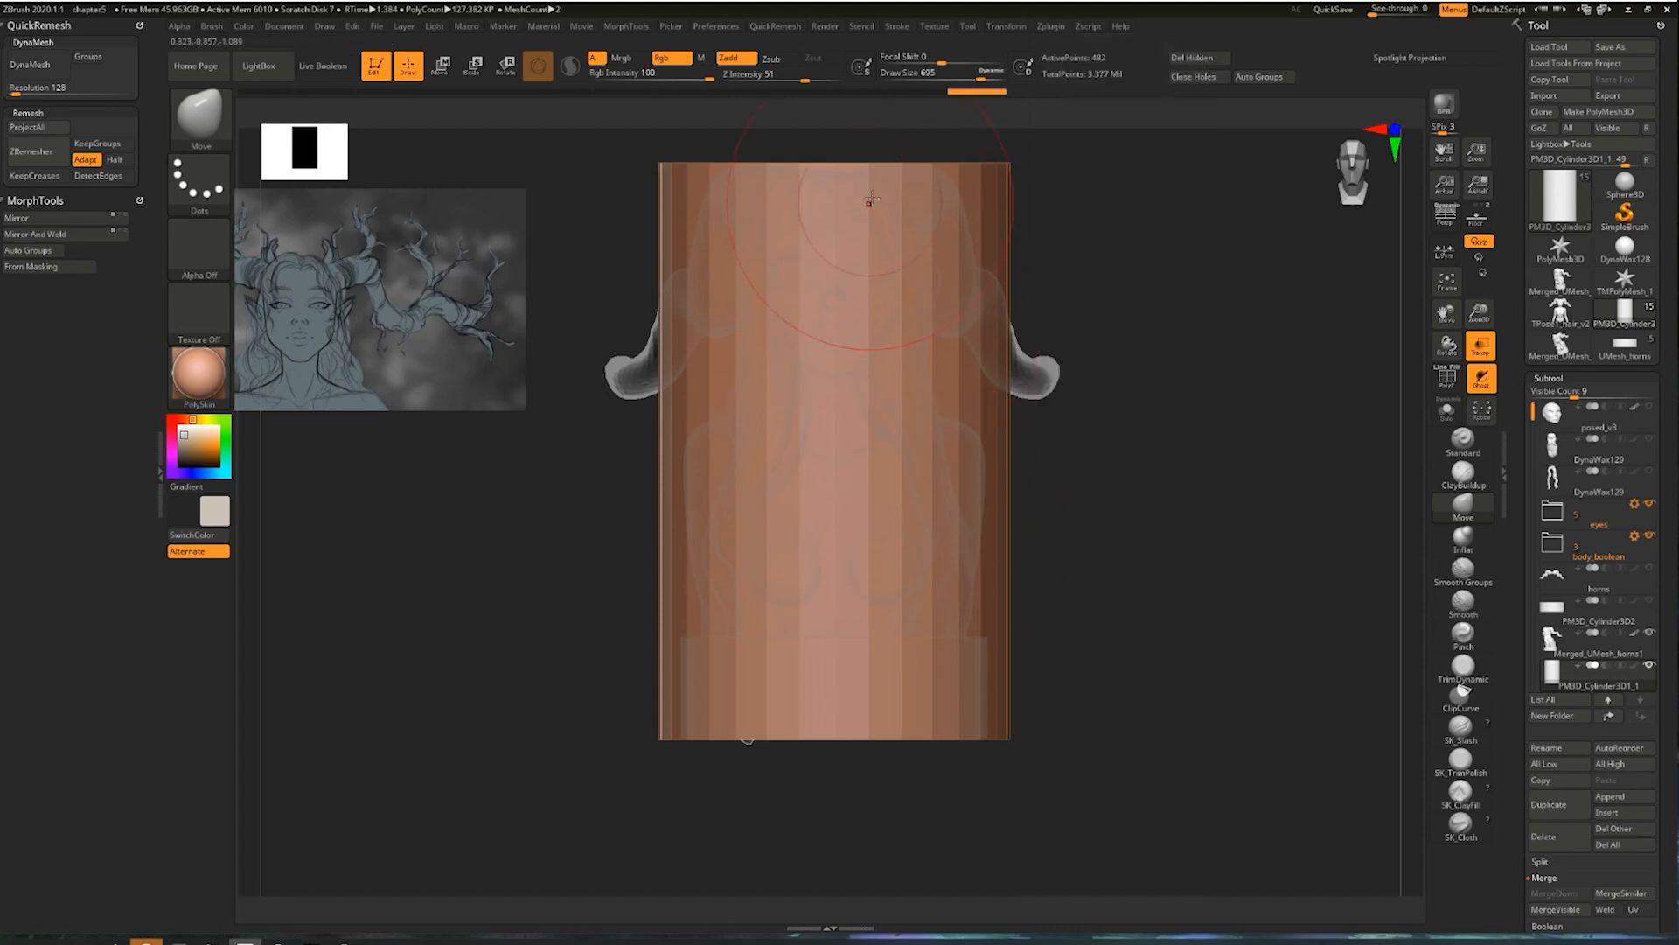
{"action": "left_click", "coordinate": [1051, 26]}
Show all subtools and expand the body_boolean and eyes folders, keeping the tall cylinder as the active subtool
{"action": "key", "text": "shift"}
{"action": "left_click", "coordinate": [1562, 641]}
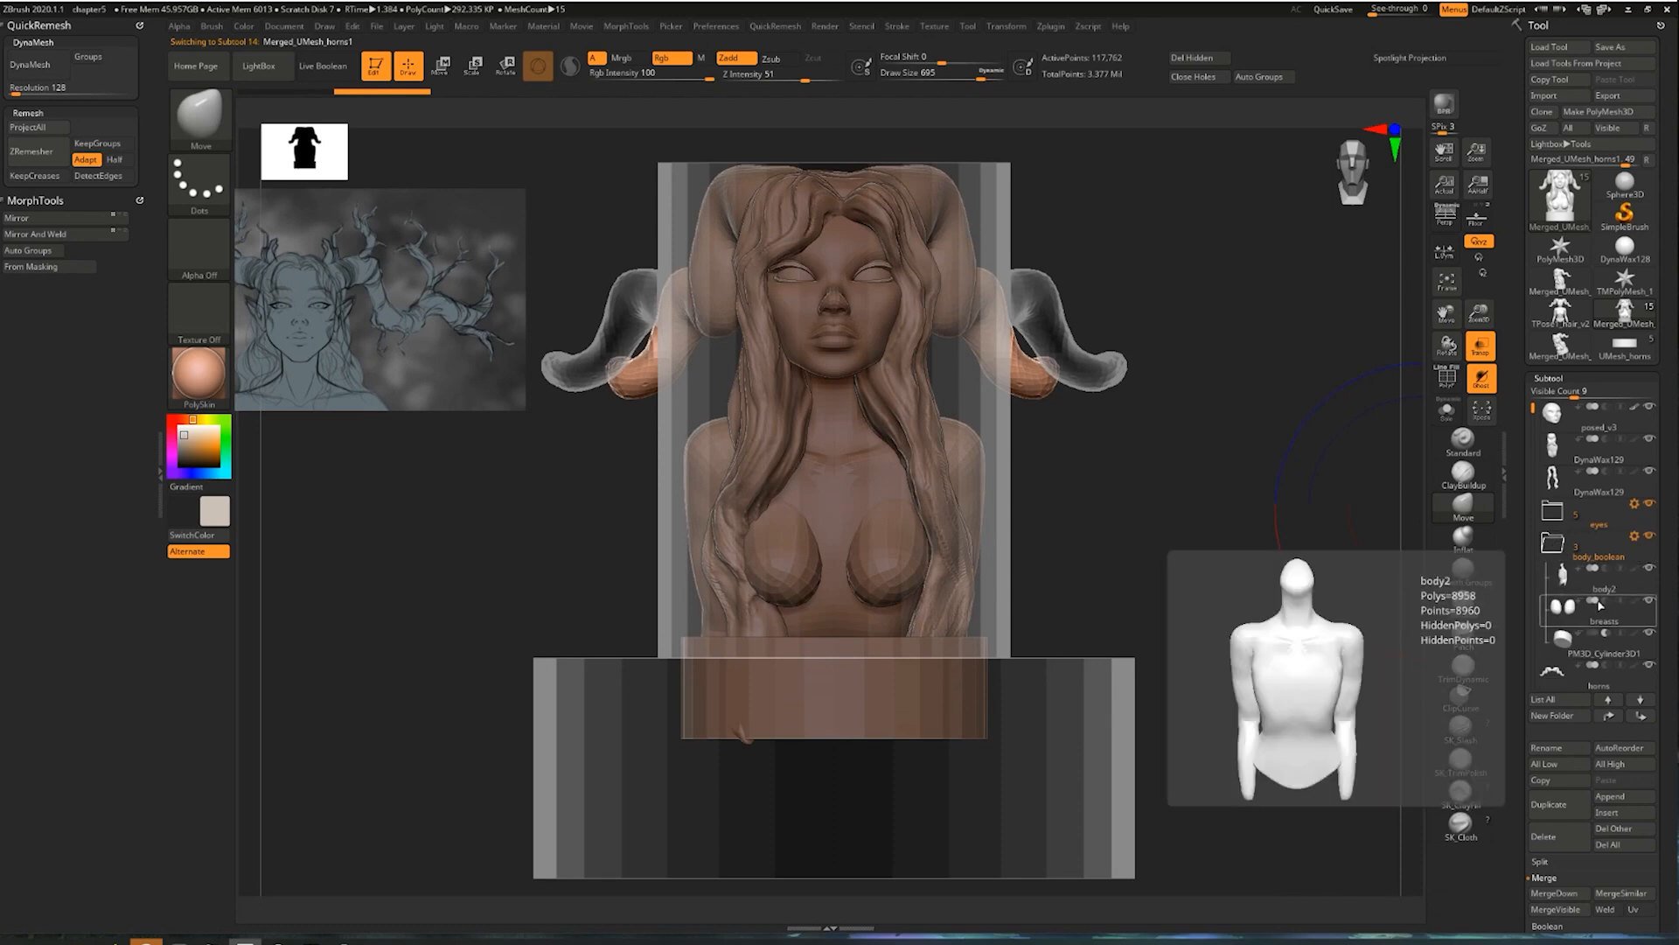
{"action": "left_click", "coordinate": [1552, 514]}
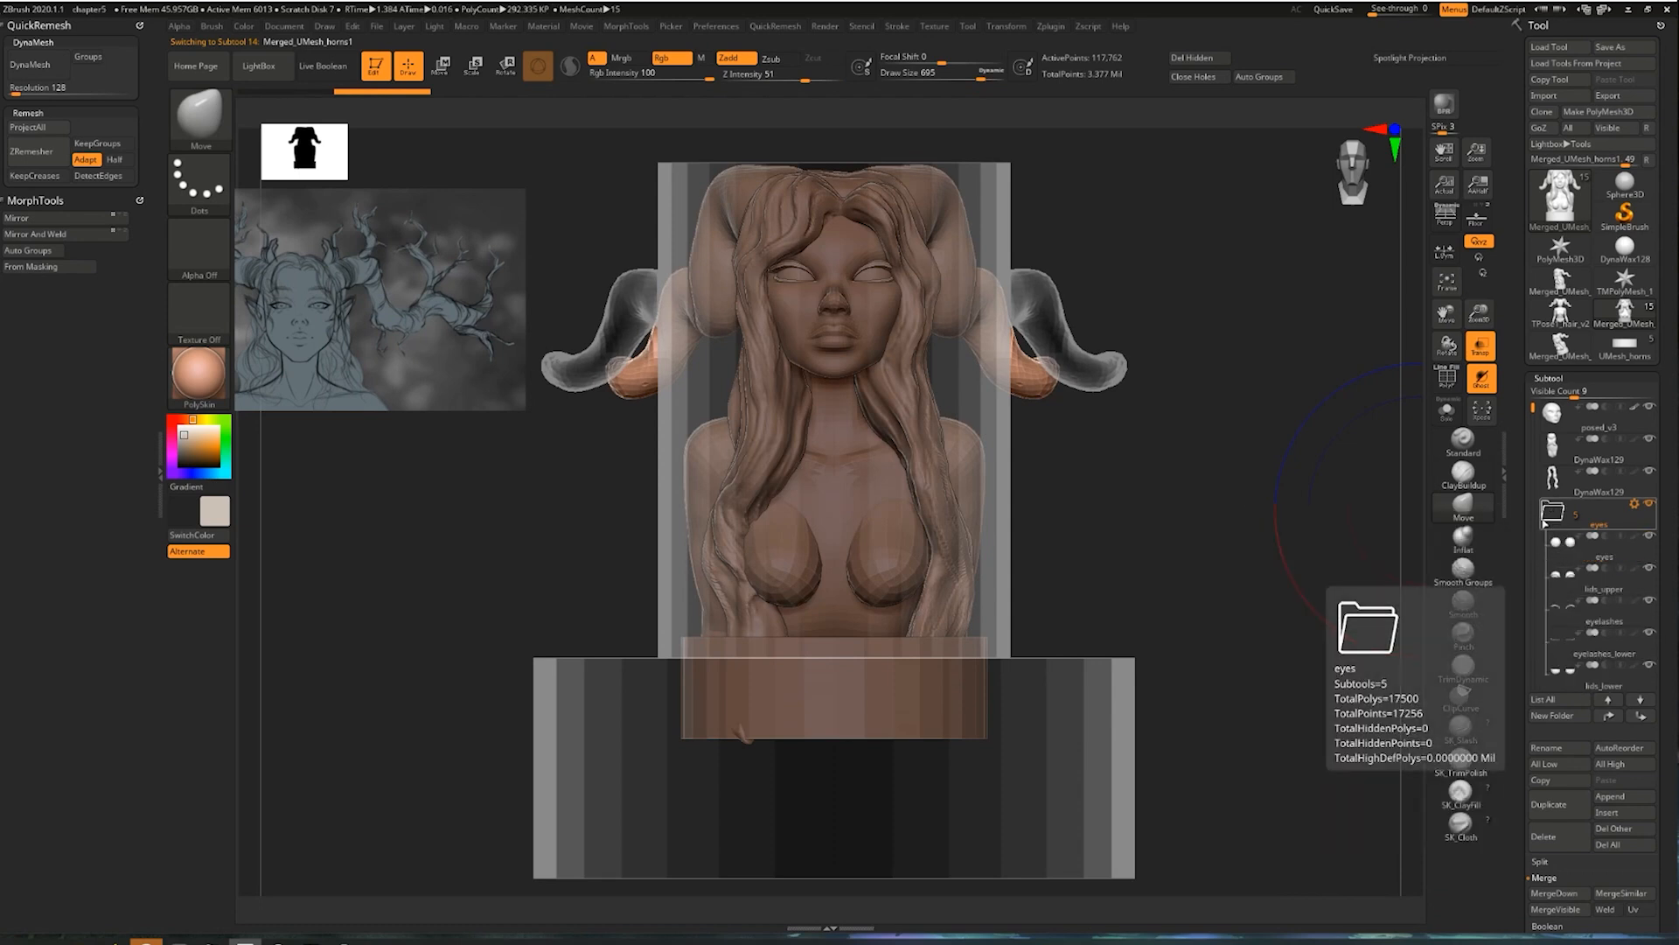
{"action": "mouse_move", "coordinate": [1532, 408]}
{"action": "left_mouse_down"}
{"action": "mouse_move", "coordinate": [1533, 552]}
{"action": "mouse_move", "coordinate": [1532, 411]}
{"action": "left_mouse_up"}
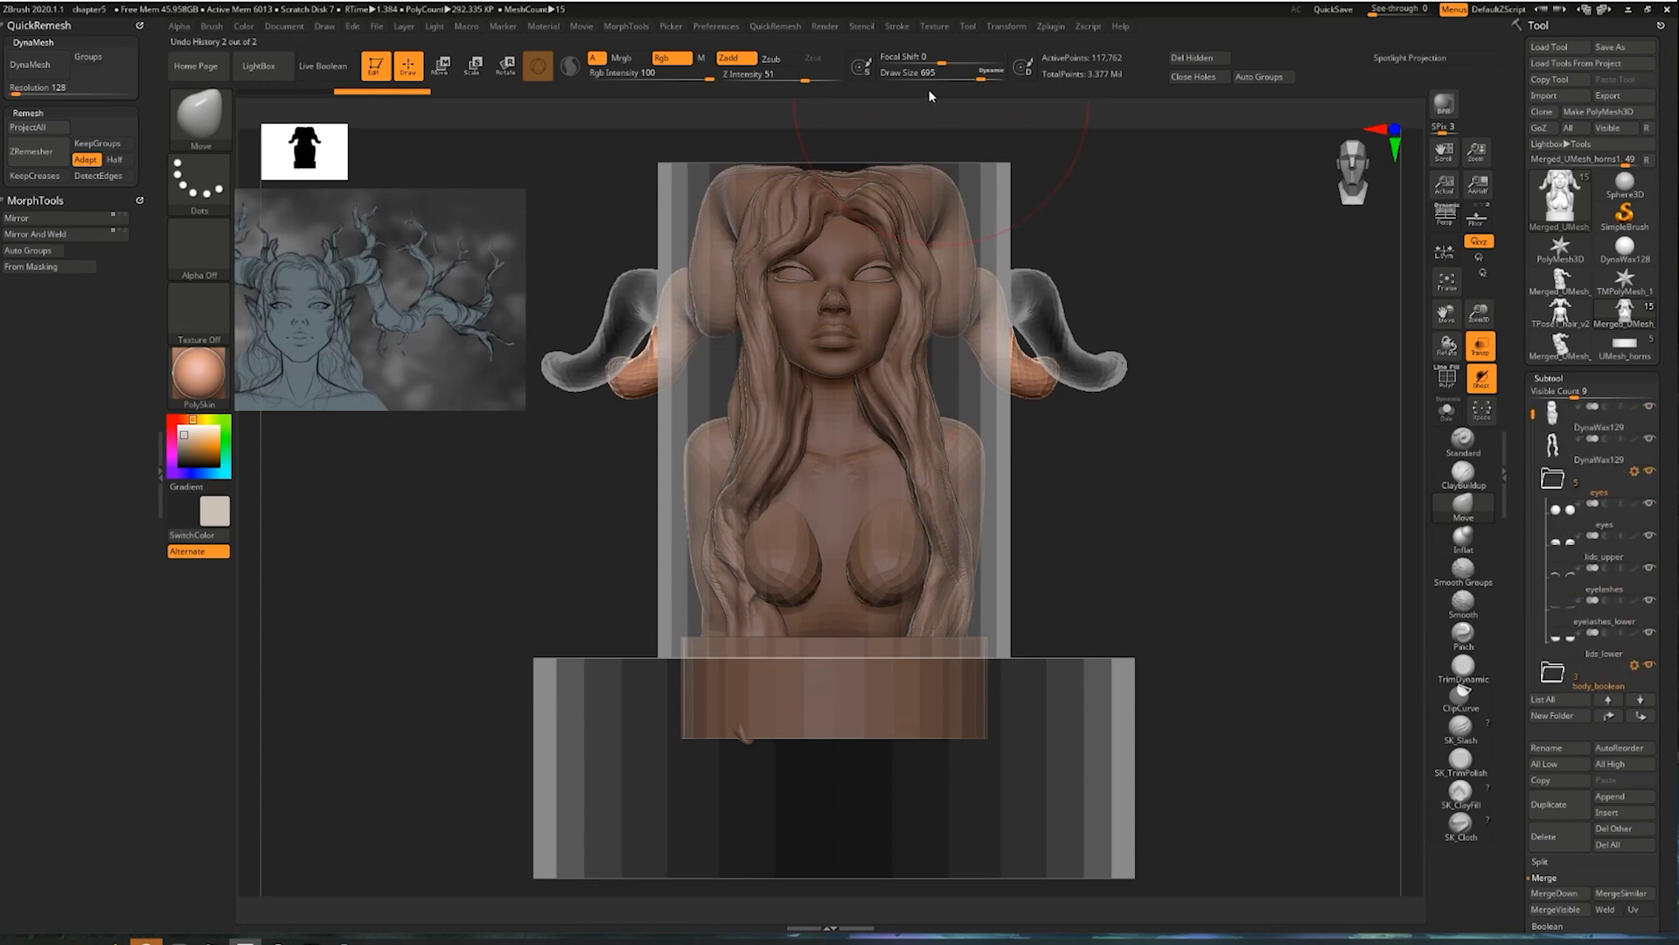
{"action": "left_click", "coordinate": [997, 190], "text": "alt"}
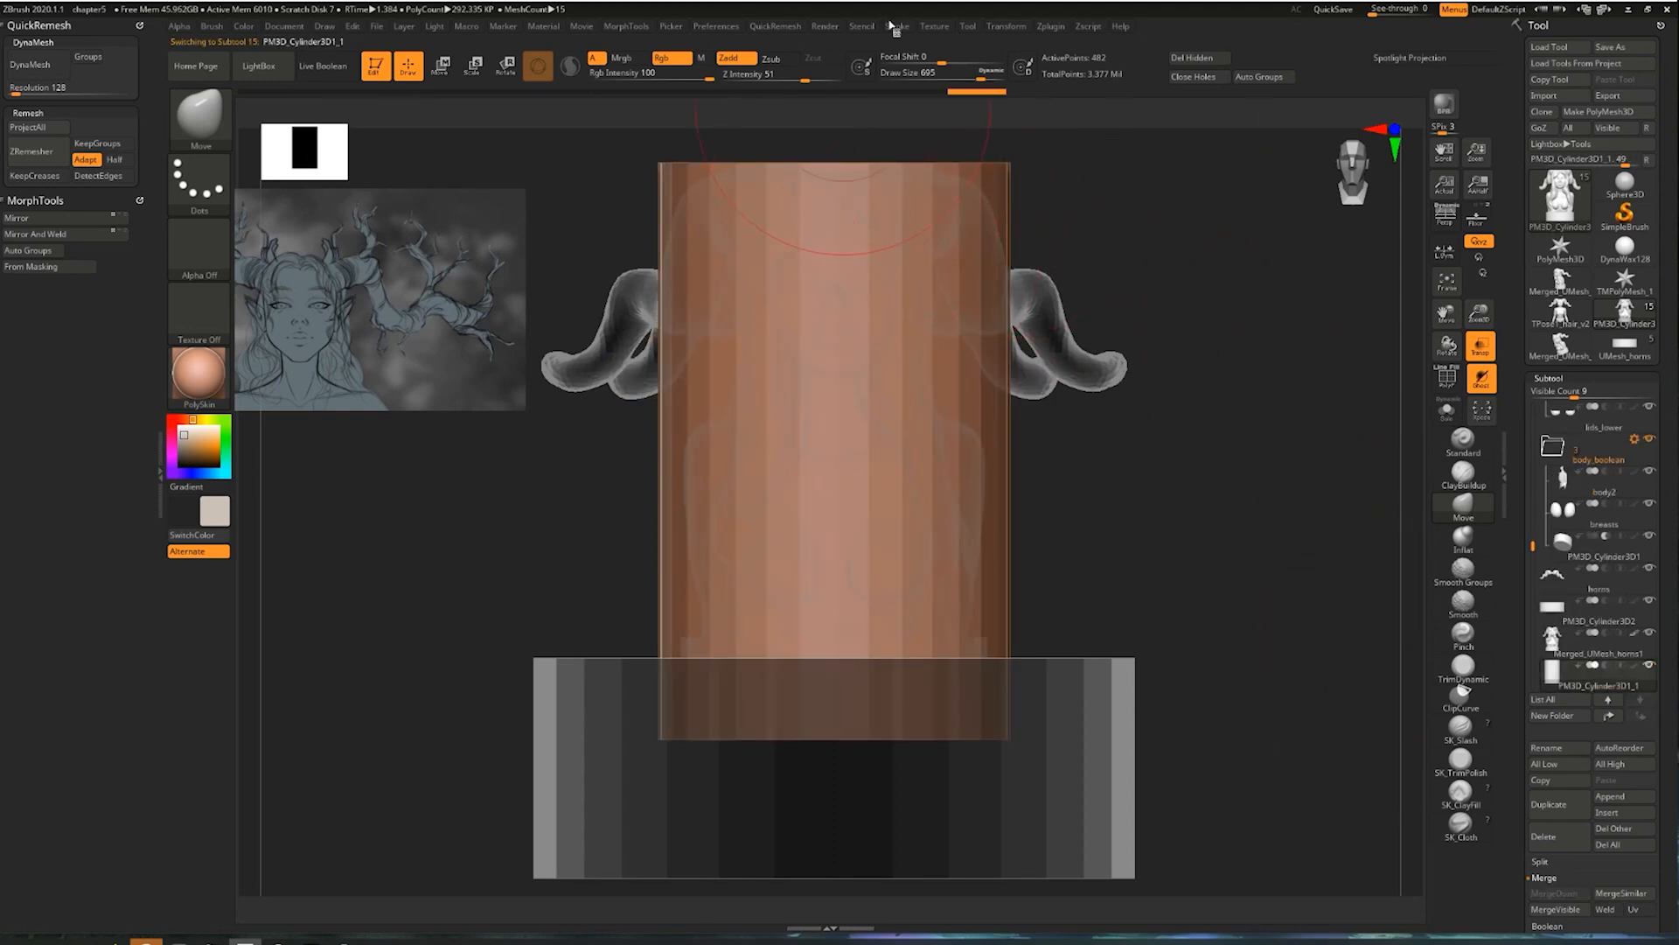
Resize all subtools together with Scale Master, using the tall cylinder's 15 mm height as the reference
{"action": "left_click", "coordinate": [1050, 26]}
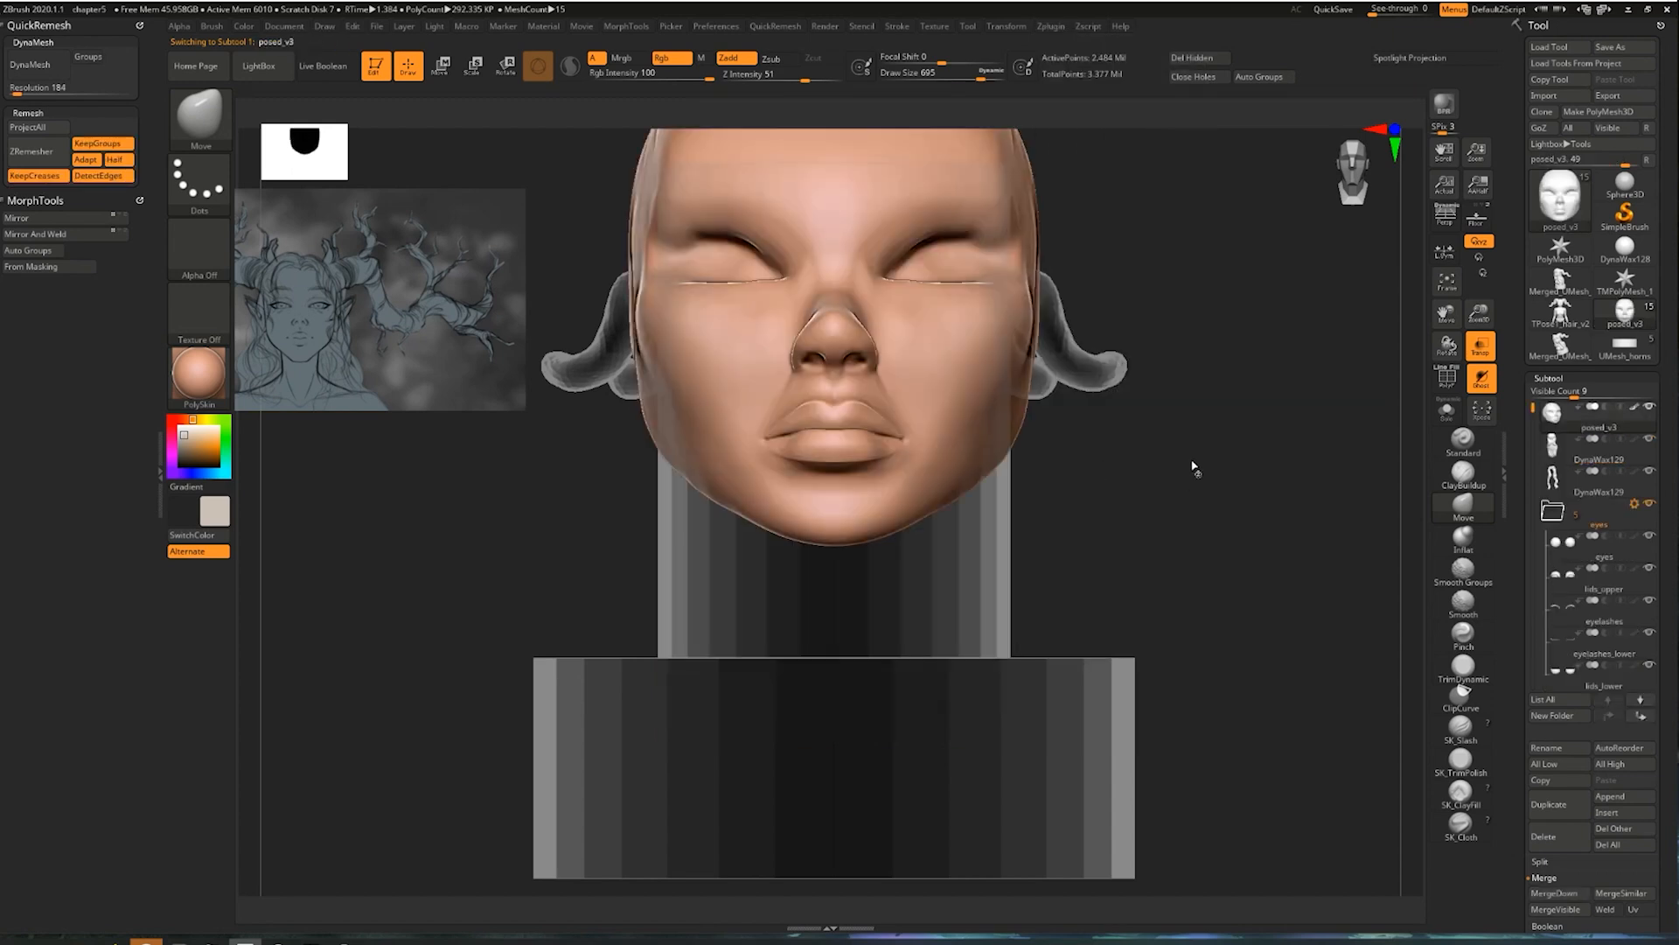
{"action": "key", "text": "Down"}
{"action": "key", "text": "Down"}
{"action": "key", "text": "Down"}
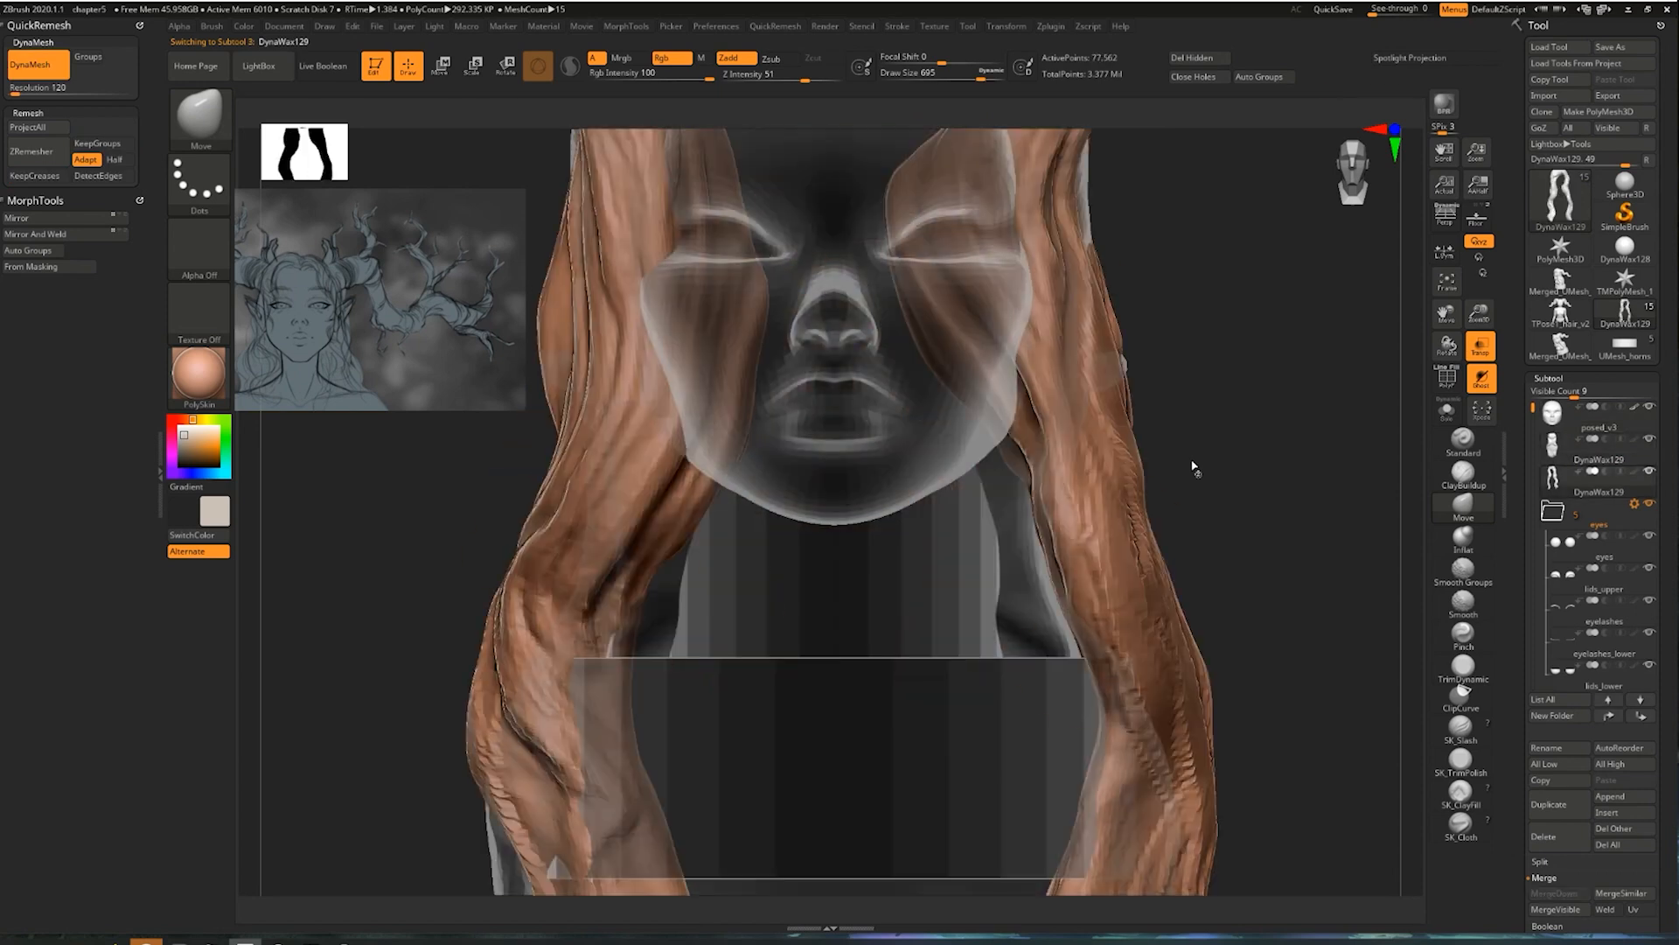
{"action": "key", "text": "Down"}
{"action": "key", "text": "Down"}
{"action": "key", "text": "Down"}
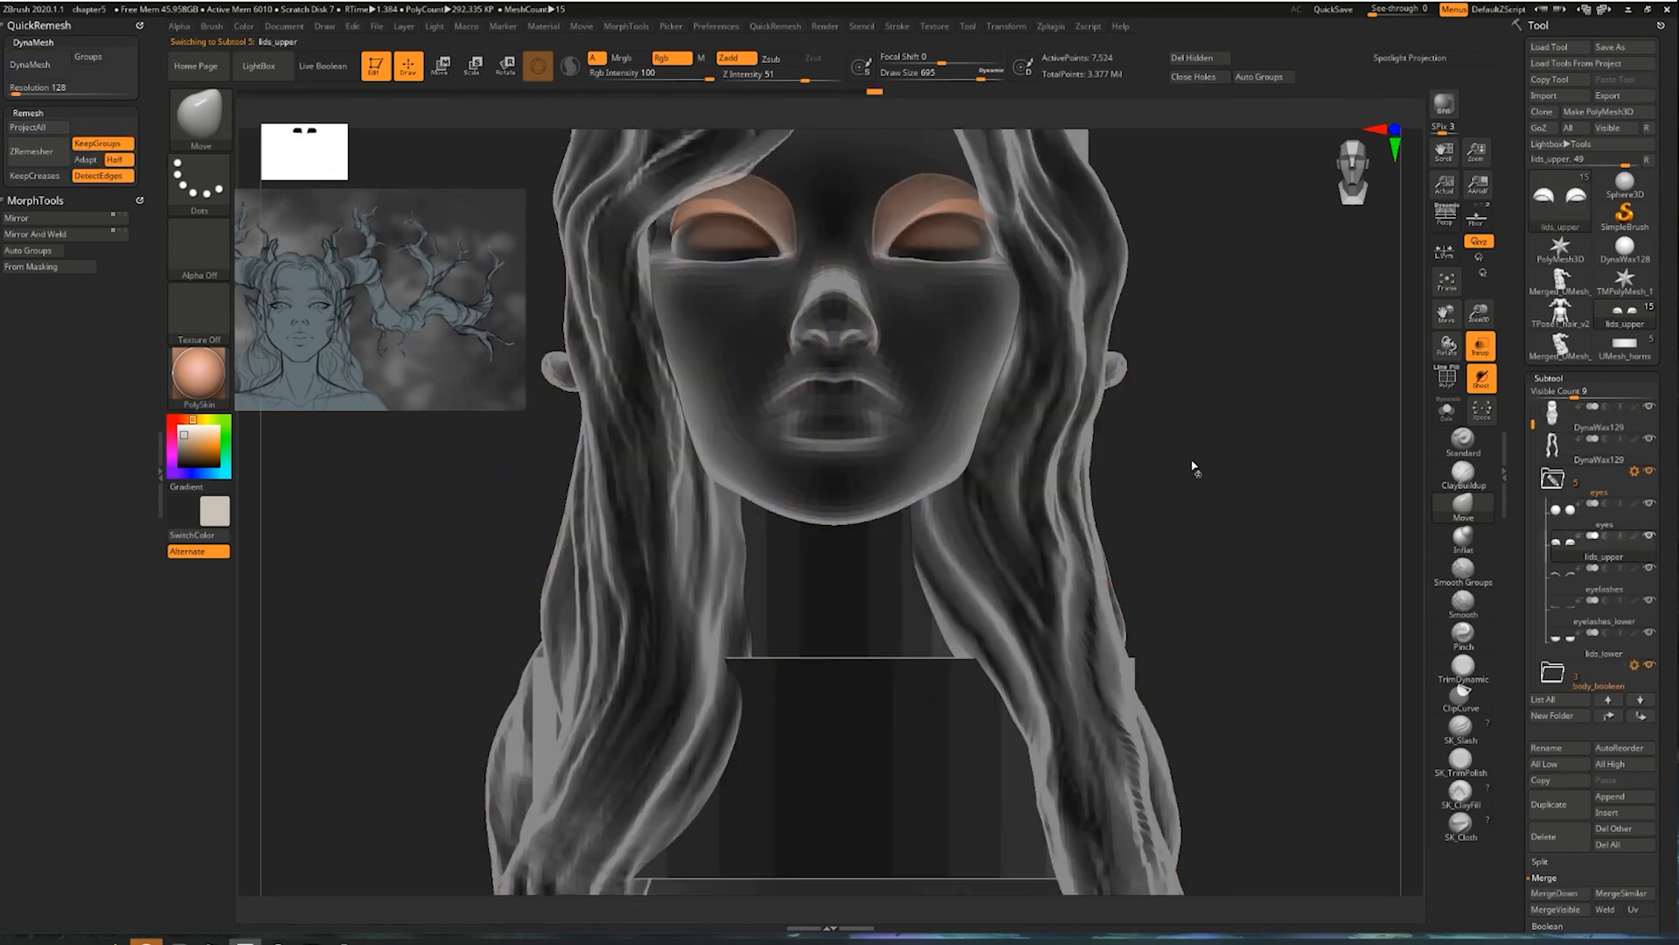
{"action": "key", "text": "Down"}
{"action": "key", "text": "Down"}
{"action": "key", "text": "Down"}
{"action": "key", "text": "Down"}
{"action": "key", "text": "Down"}
{"action": "key", "text": "Down"}
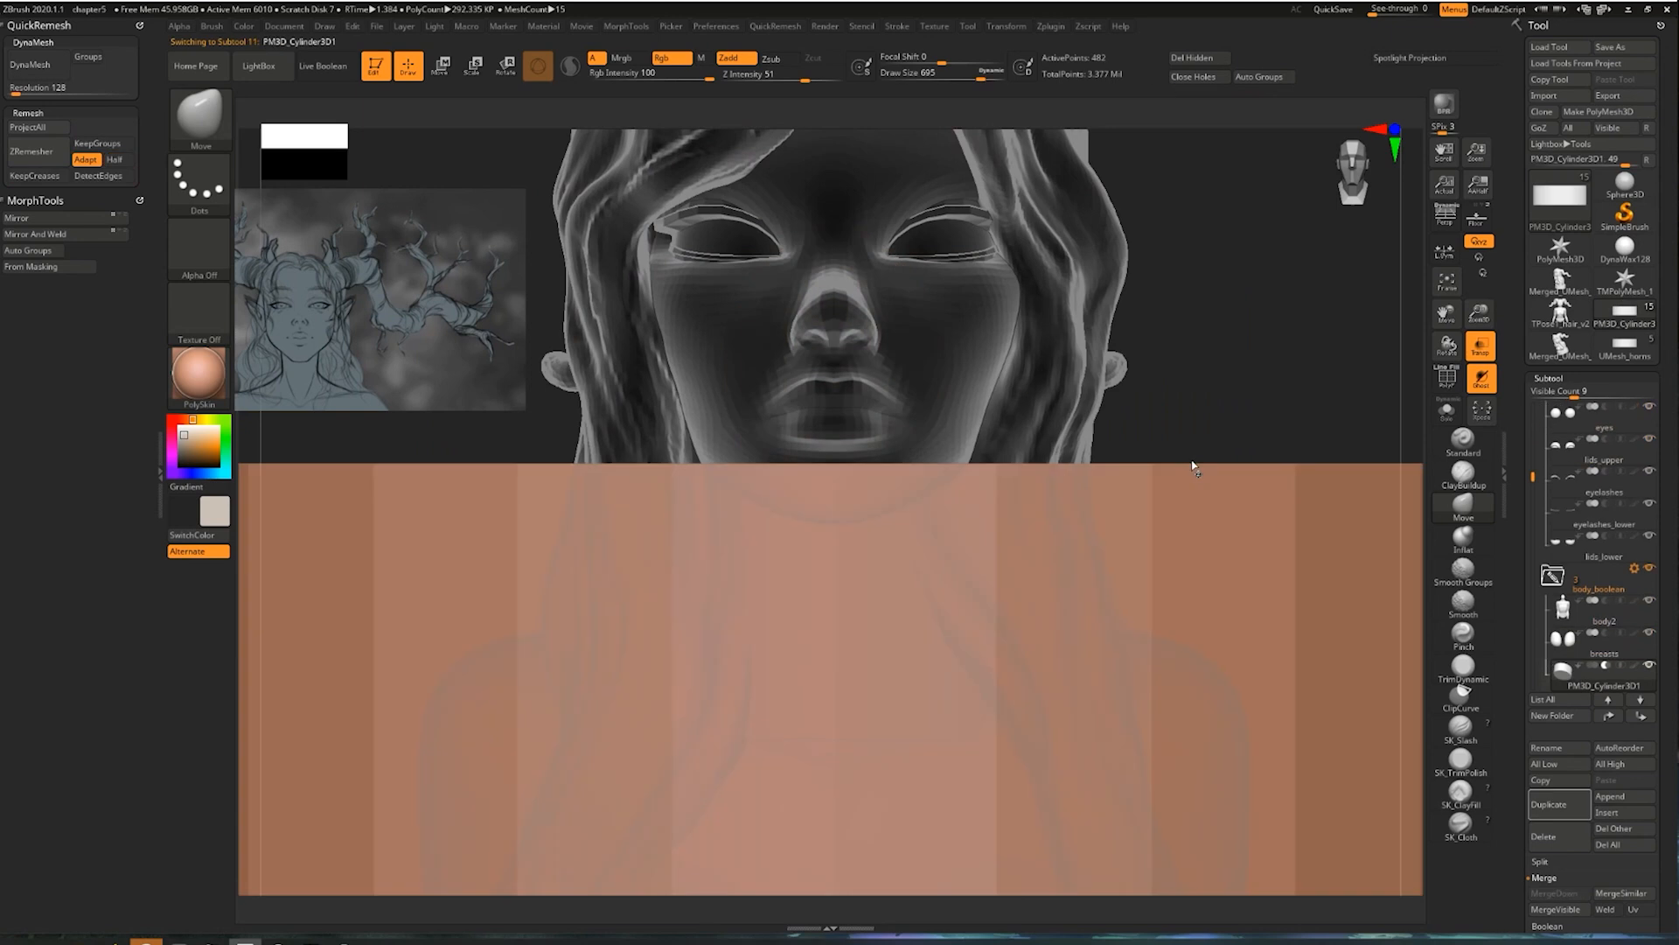
{"action": "key", "text": "Down"}
{"action": "key", "text": "Down"}
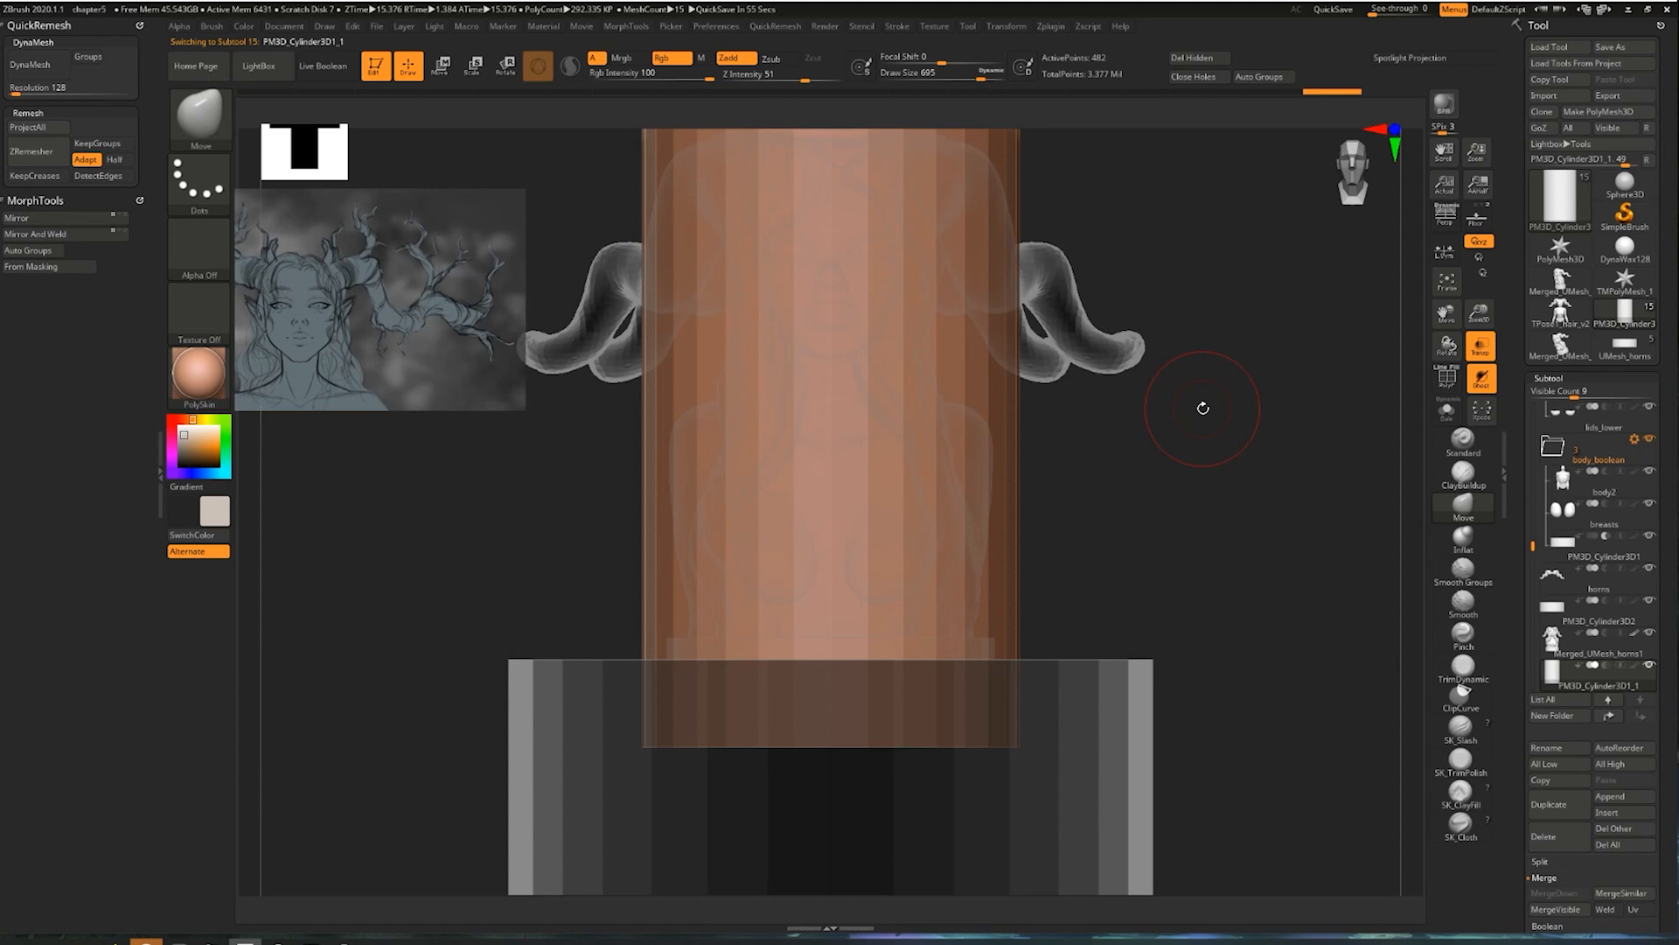
Reduce the Move brush's Draw Size to 274
{"action": "left_click_drag", "start_coordinate": [1143, 453], "coordinate": [1095, 476]}
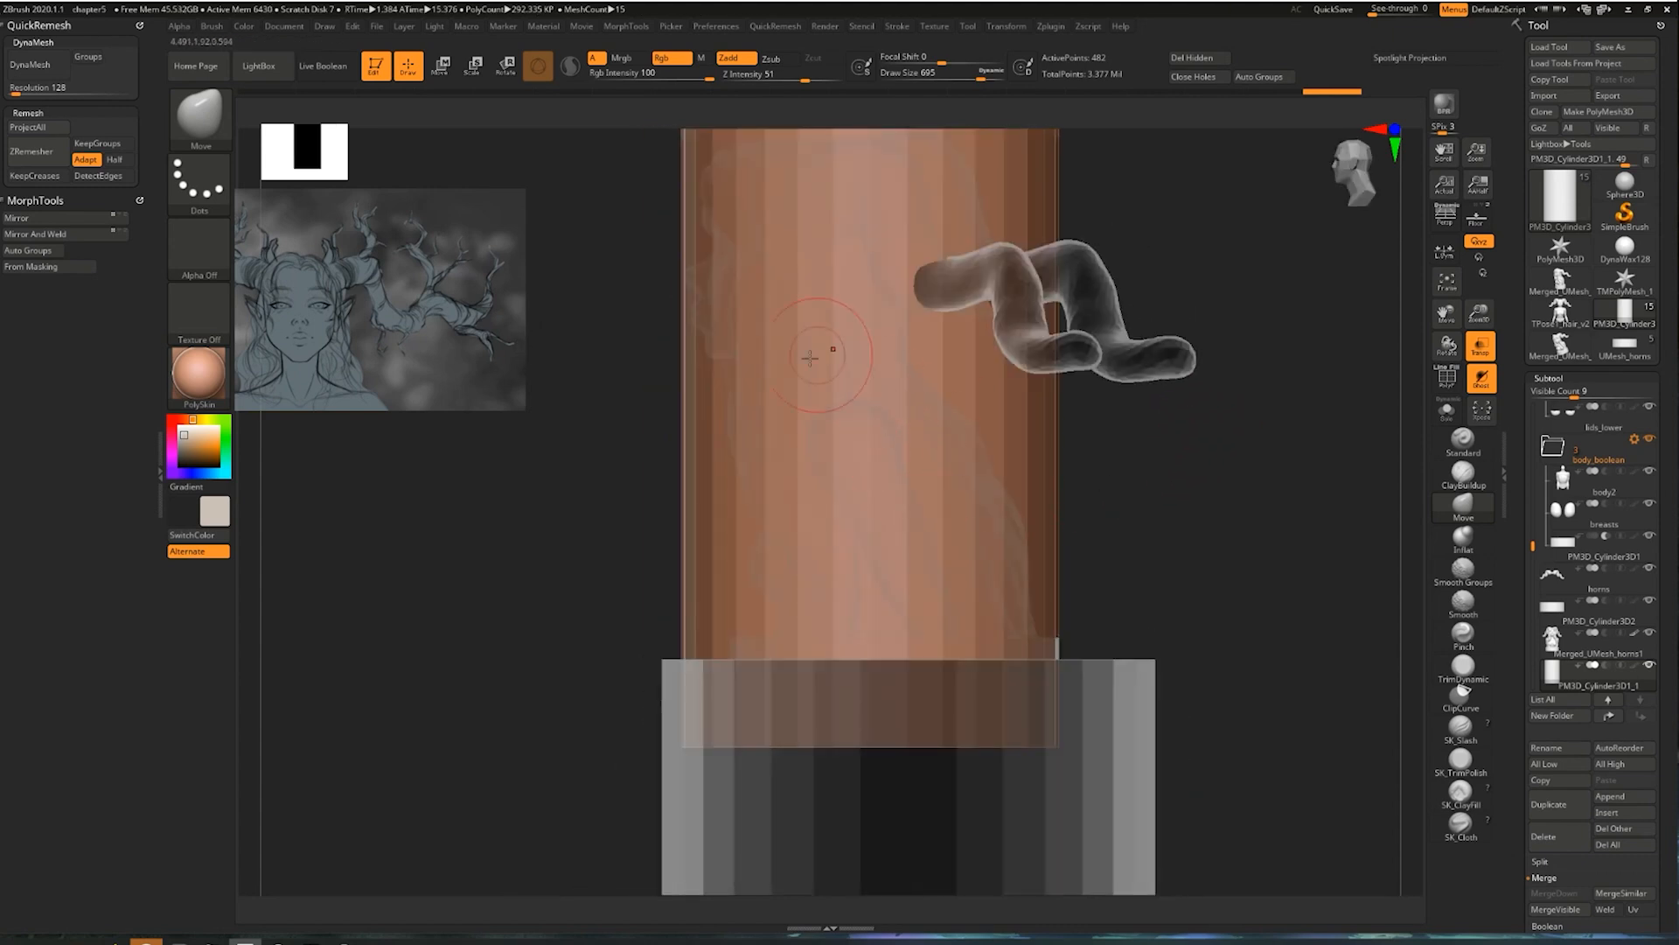
{"action": "key", "text": "s"}
{"action": "mouse_move", "coordinate": [812, 382]}
{"action": "left_mouse_down"}
{"action": "mouse_move", "coordinate": [770, 382]}
{"action": "mouse_move", "coordinate": [845, 384]}
{"action": "mouse_move", "coordinate": [768, 384]}
{"action": "left_mouse_up"}
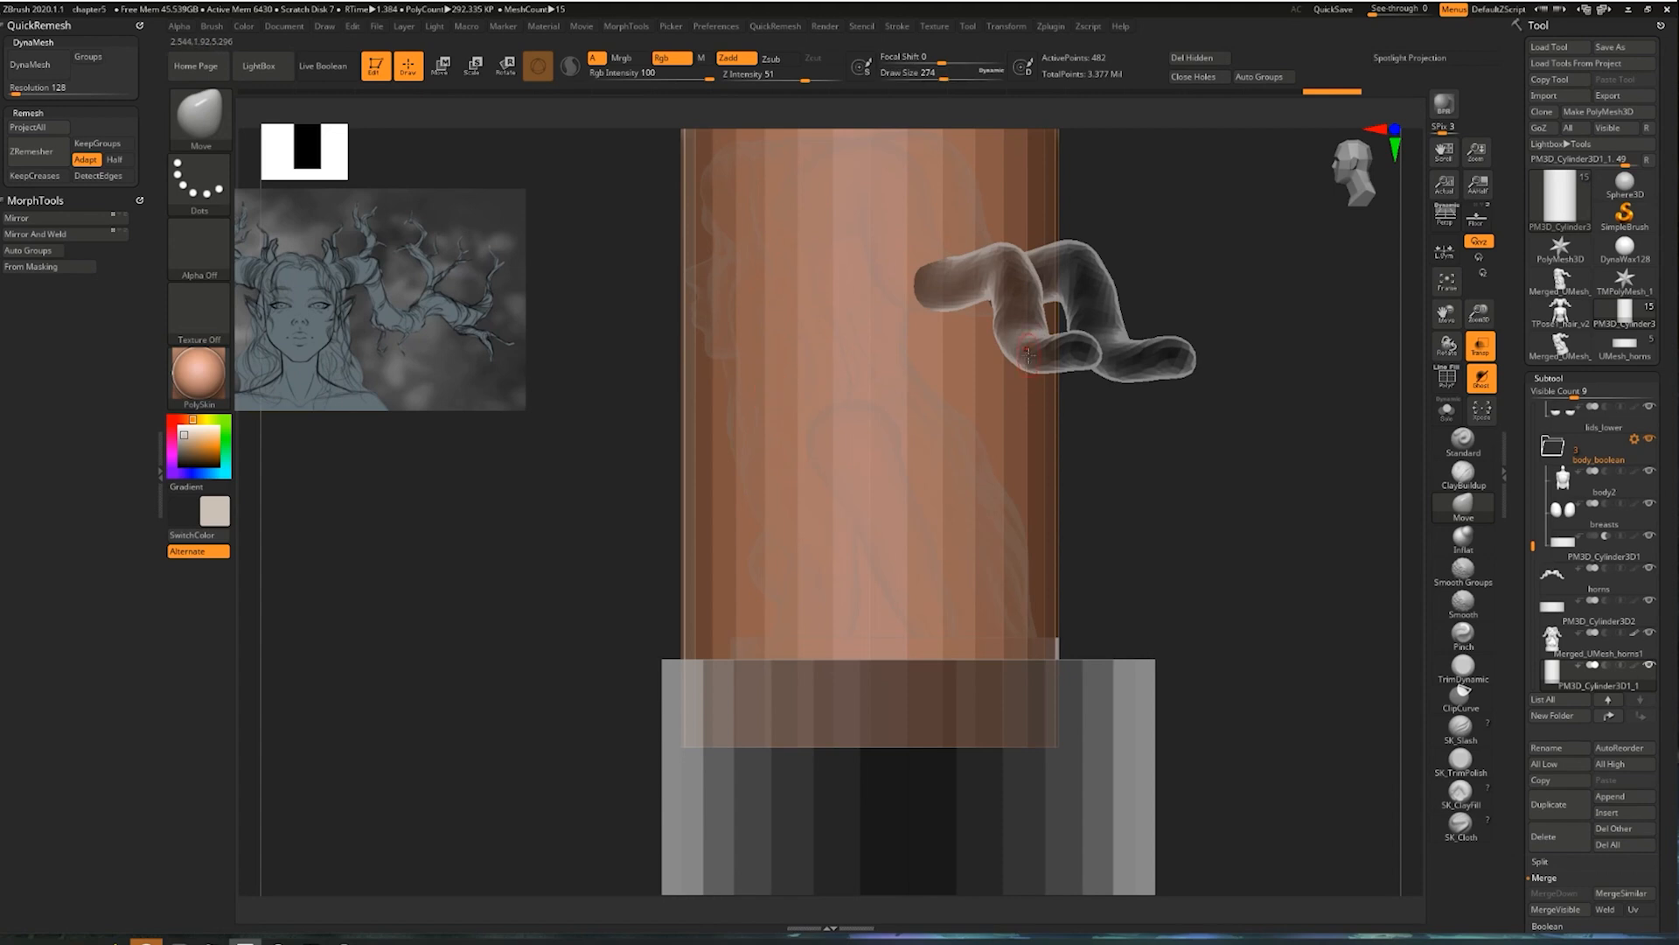
Increase the Move brush's Draw Size to 1000
{"action": "mouse_move", "coordinate": [1117, 417]}
{"action": "left_mouse_down"}
{"action": "mouse_move", "coordinate": [1110, 392]}
{"action": "mouse_move", "coordinate": [1147, 373]}
{"action": "mouse_move", "coordinate": [1222, 378]}
{"action": "left_mouse_up"}
{"action": "key", "text": "s"}
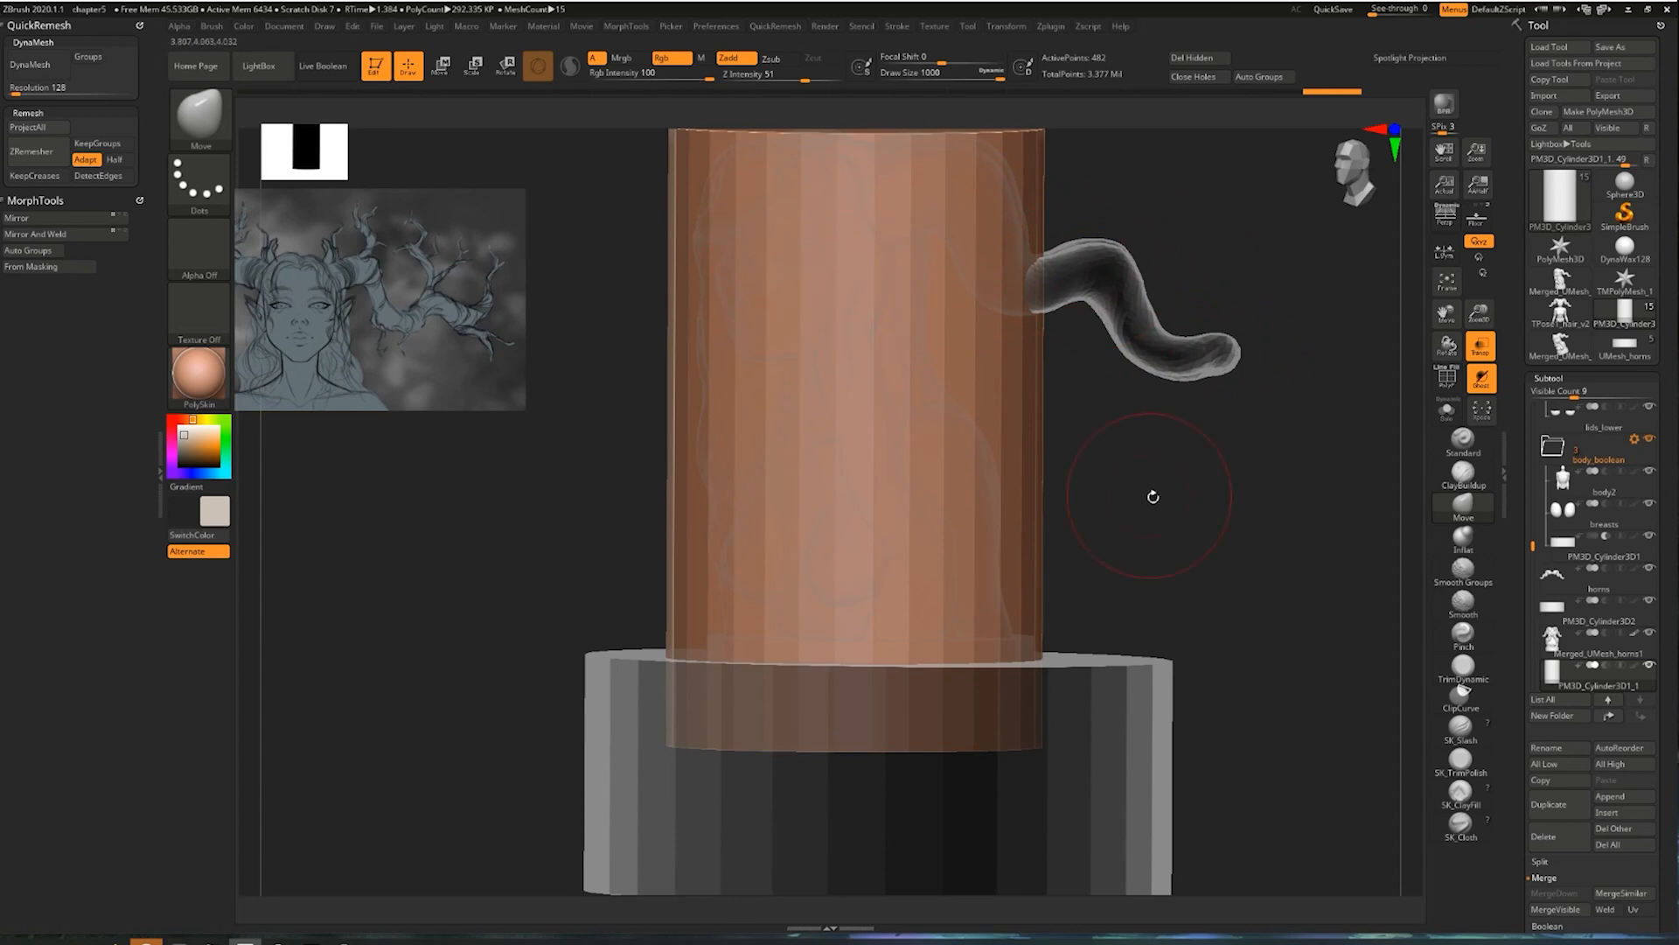
{"action": "left_click_drag", "start_coordinate": [1151, 495], "coordinate": [1215, 567]}
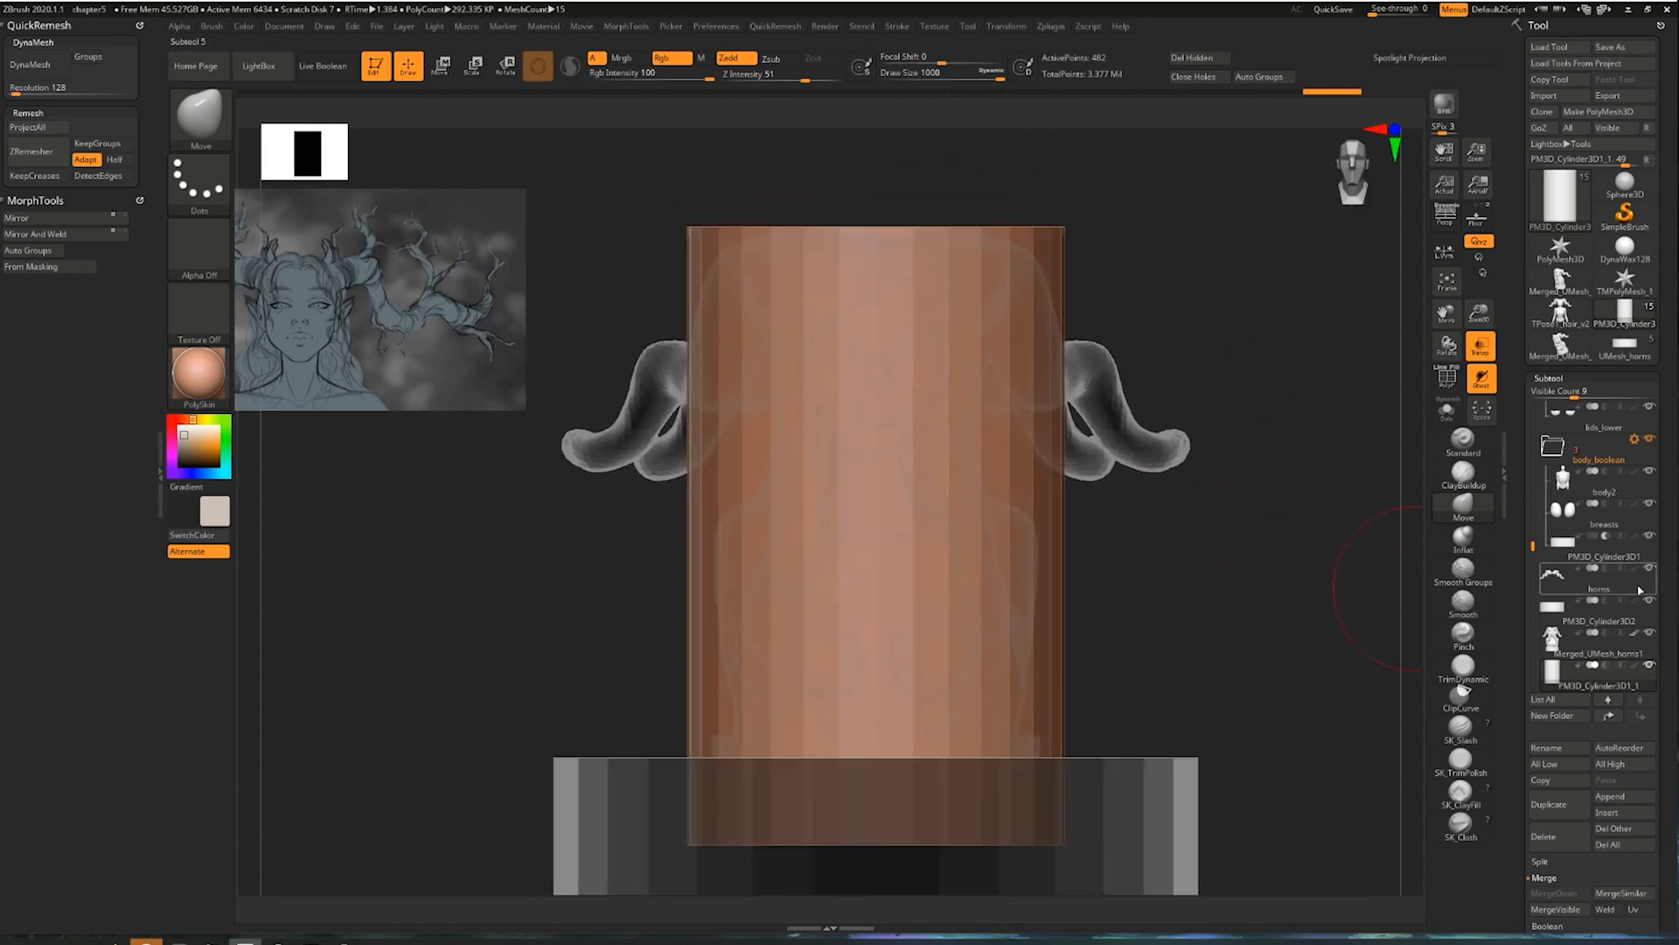
Save the resized tool as a posed ZTool file in the Dryad project's tools folder
{"action": "left_click", "coordinate": [1623, 48]}
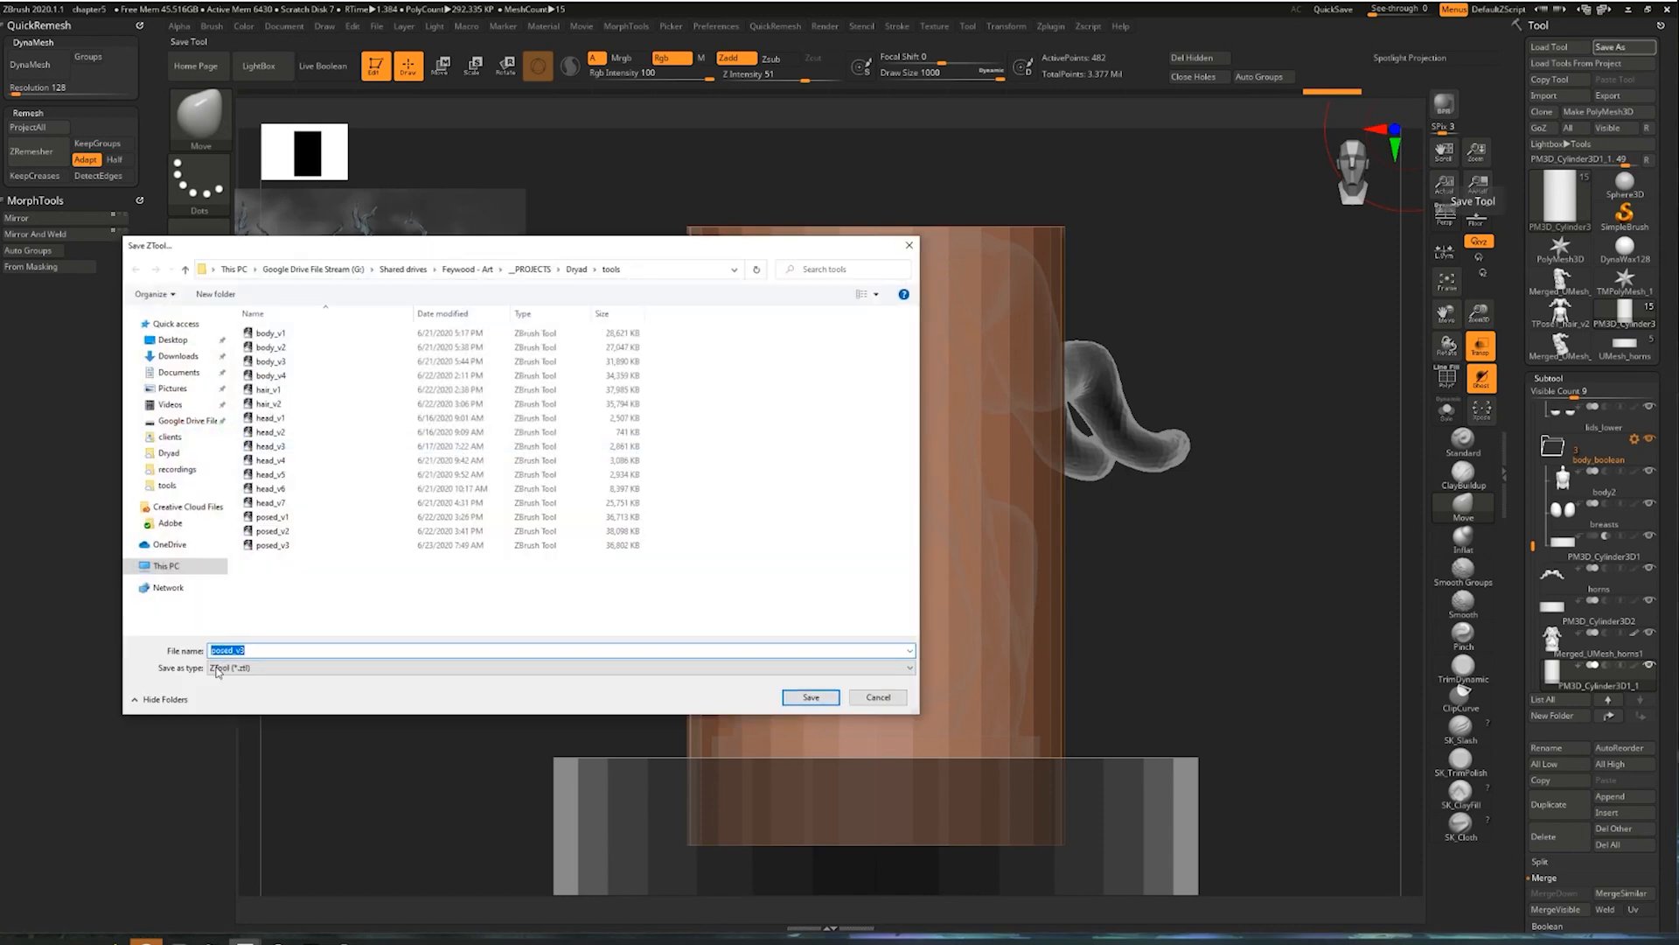
{"action": "left_click", "coordinate": [255, 649]}
{"action": "key", "text": "Return"}
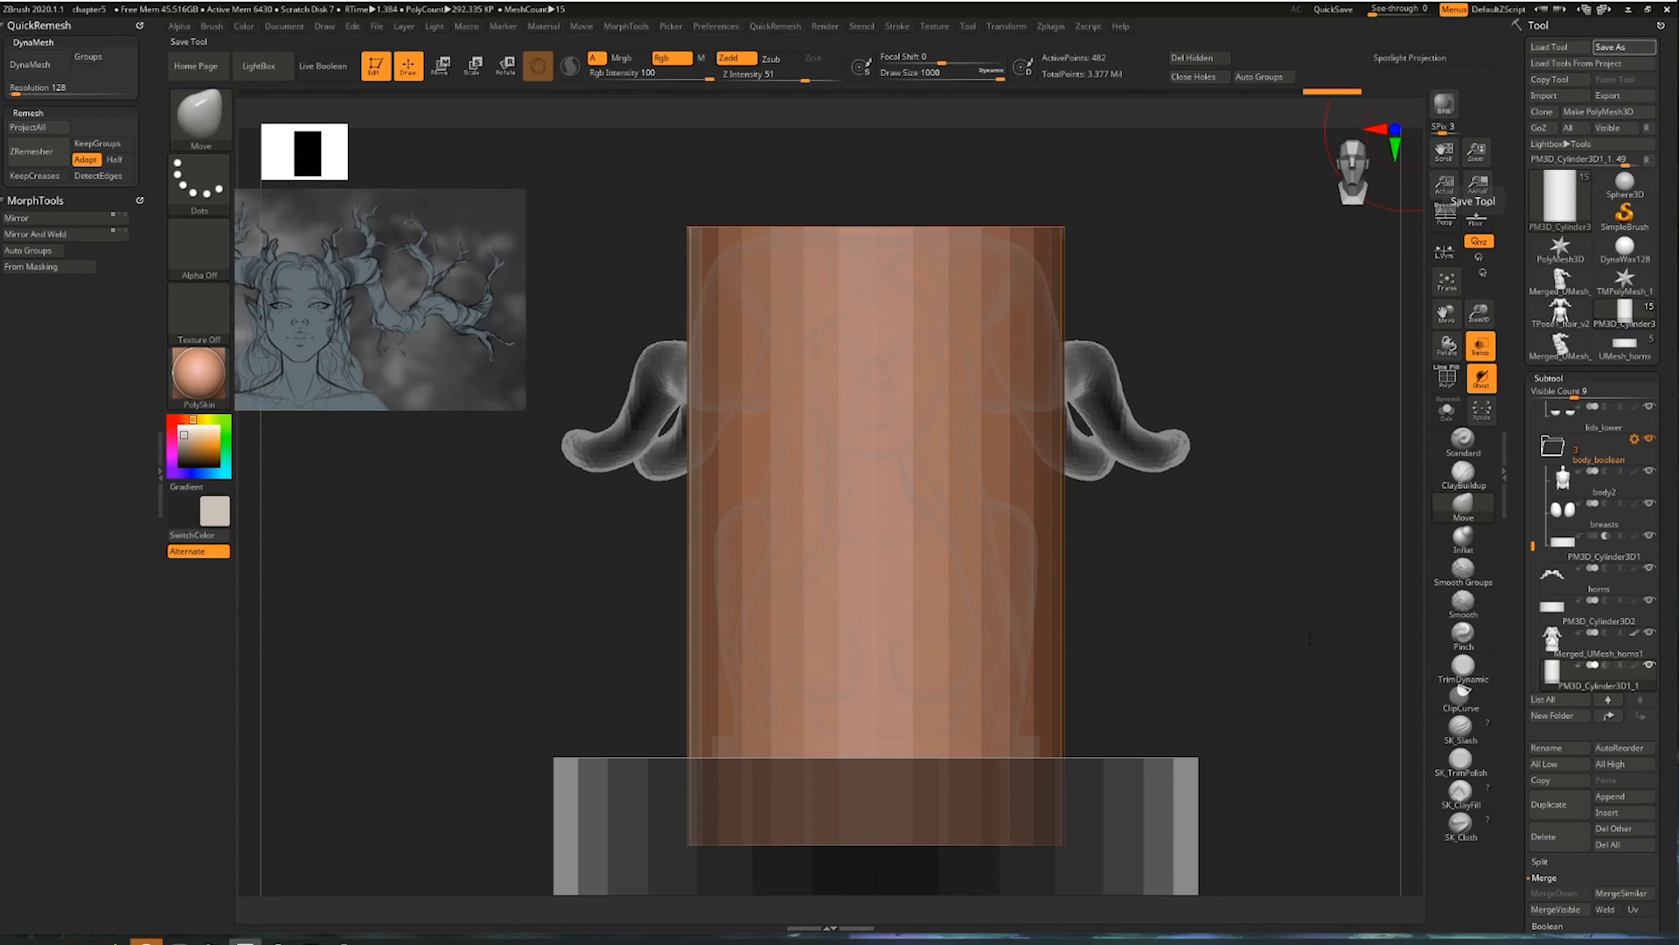
Hide the tall enclosing cylinder PM3D_Cylinder3D1_1 and make the horned bust Merged_UMesh_horns1 the active subtool
{"action": "left_click_drag", "start_coordinate": [1309, 638], "coordinate": [1259, 648]}
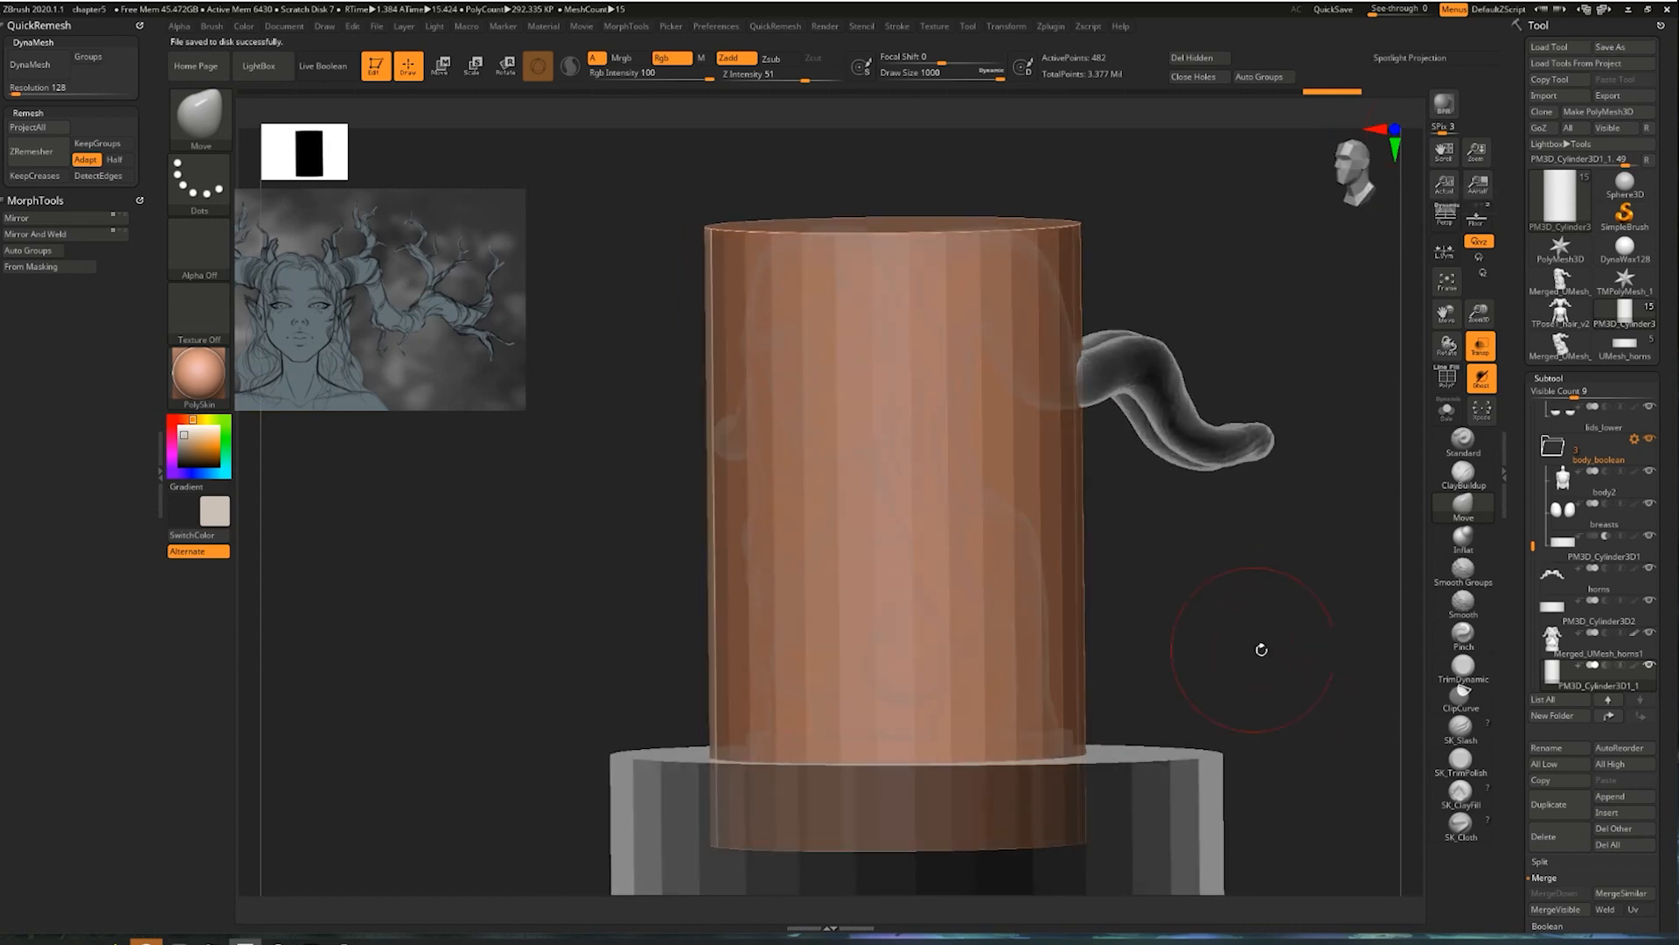
{"action": "left_click", "coordinate": [1649, 666]}
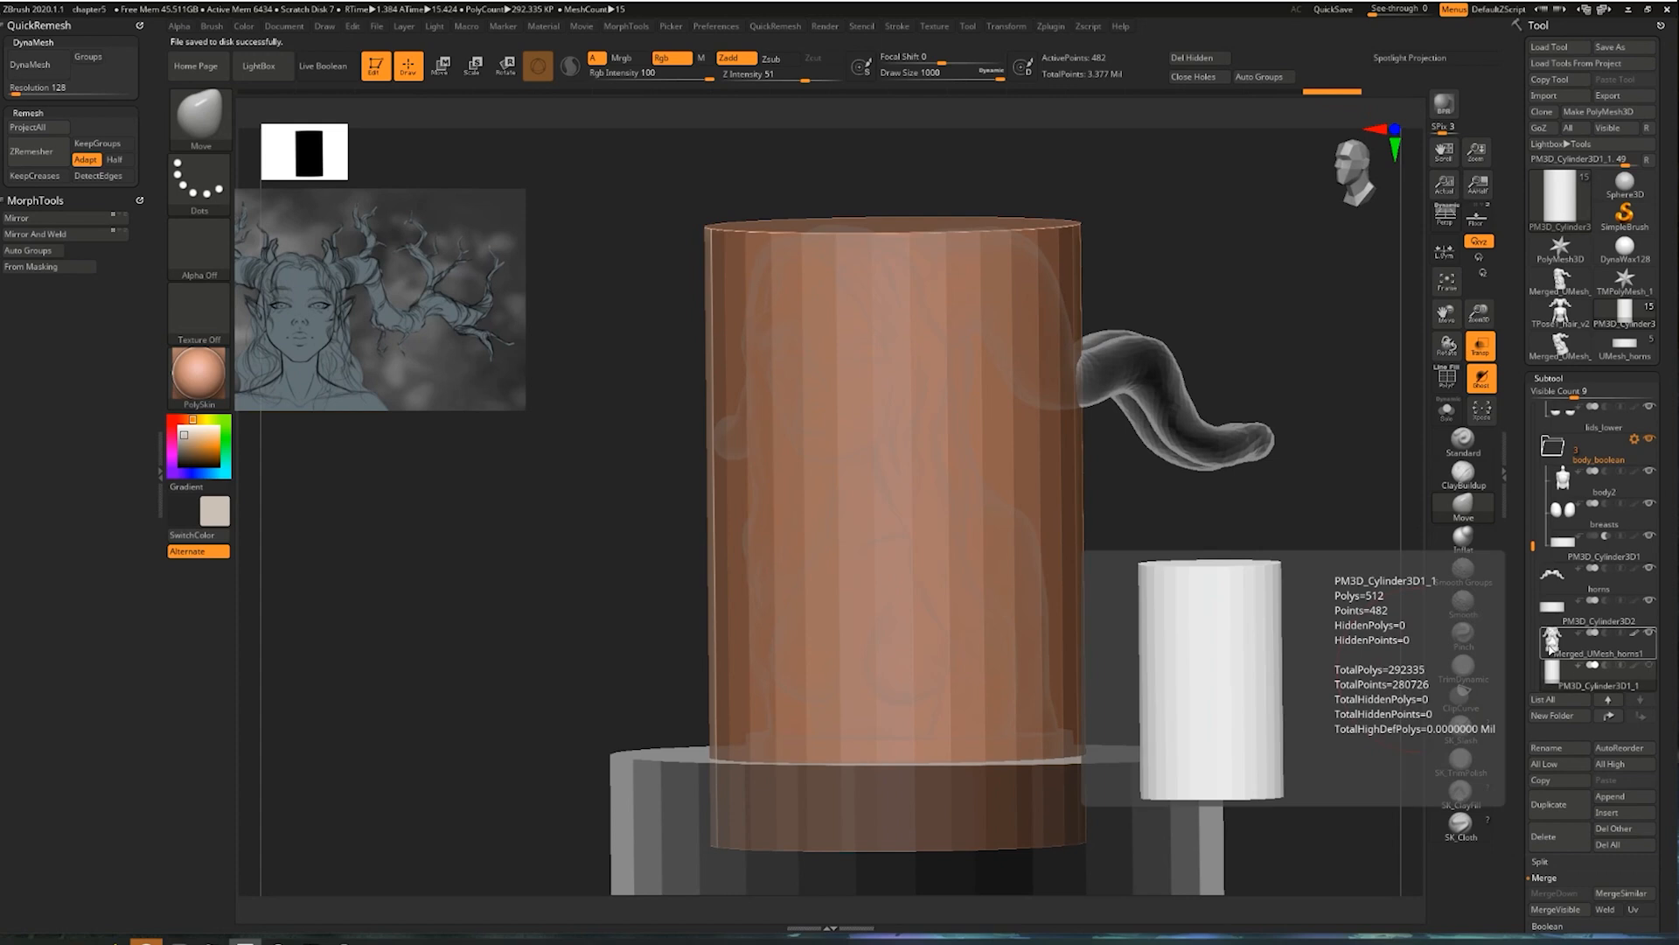
{"action": "left_click", "coordinate": [1553, 640]}
{"action": "left_click_drag", "start_coordinate": [1252, 581], "coordinate": [1240, 585]}
{"action": "right_click_drag", "start_coordinate": [1247, 588], "coordinate": [1237, 587], "text": "ctrl"}
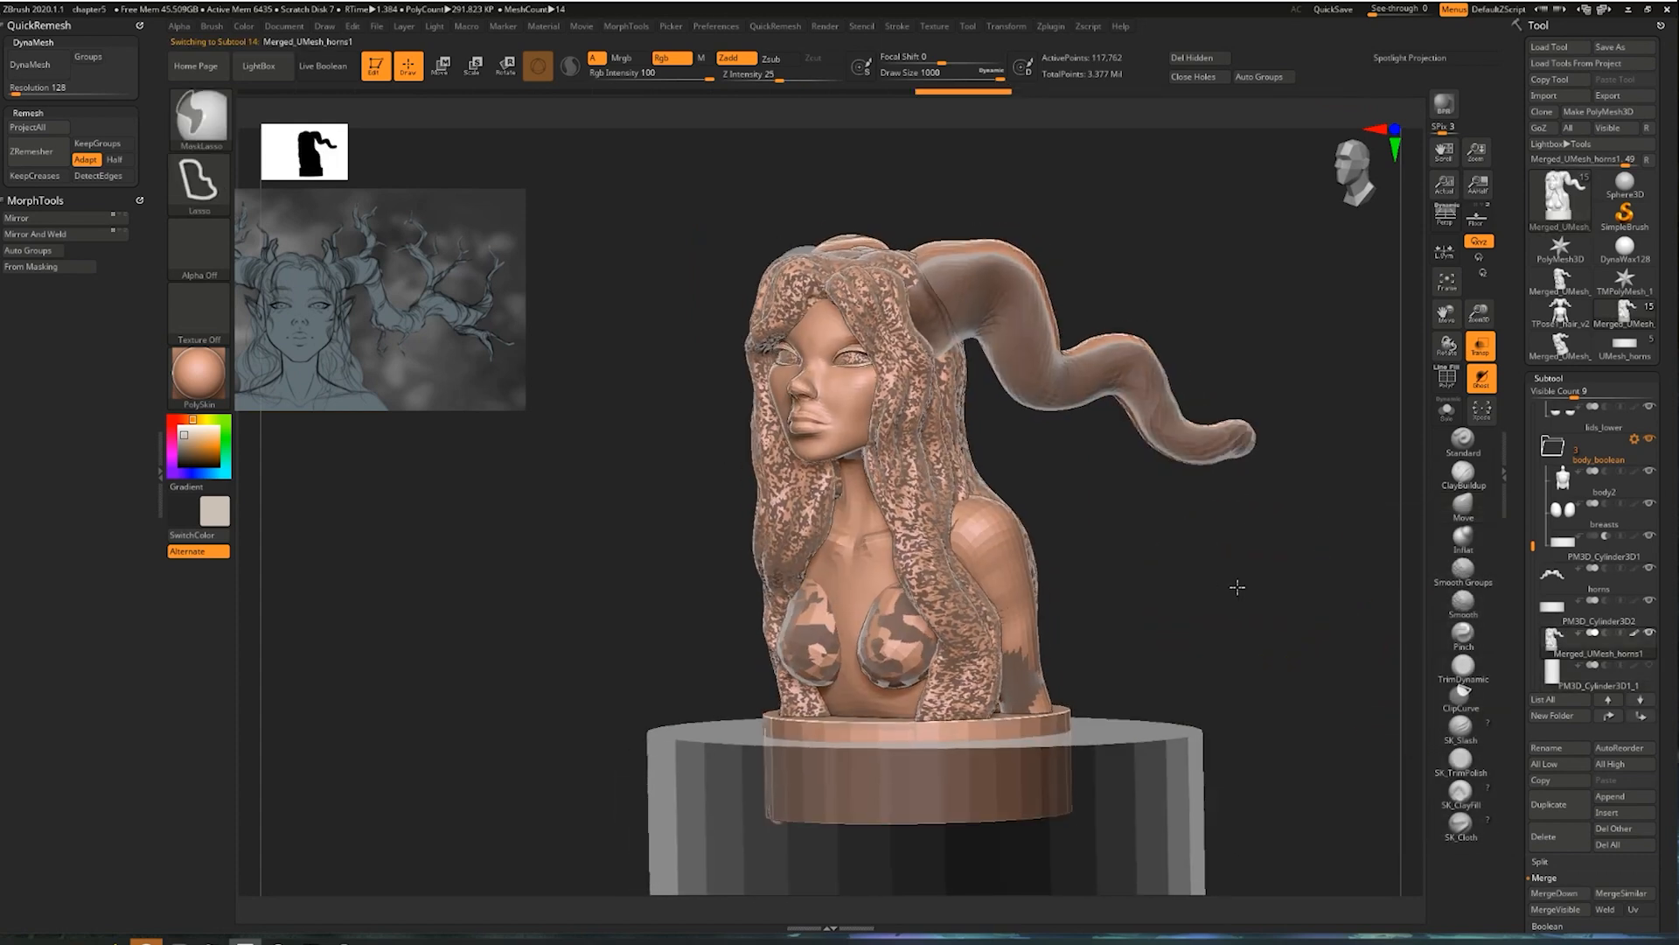
{"action": "left_click_drag", "start_coordinate": [1237, 584], "coordinate": [1212, 570]}
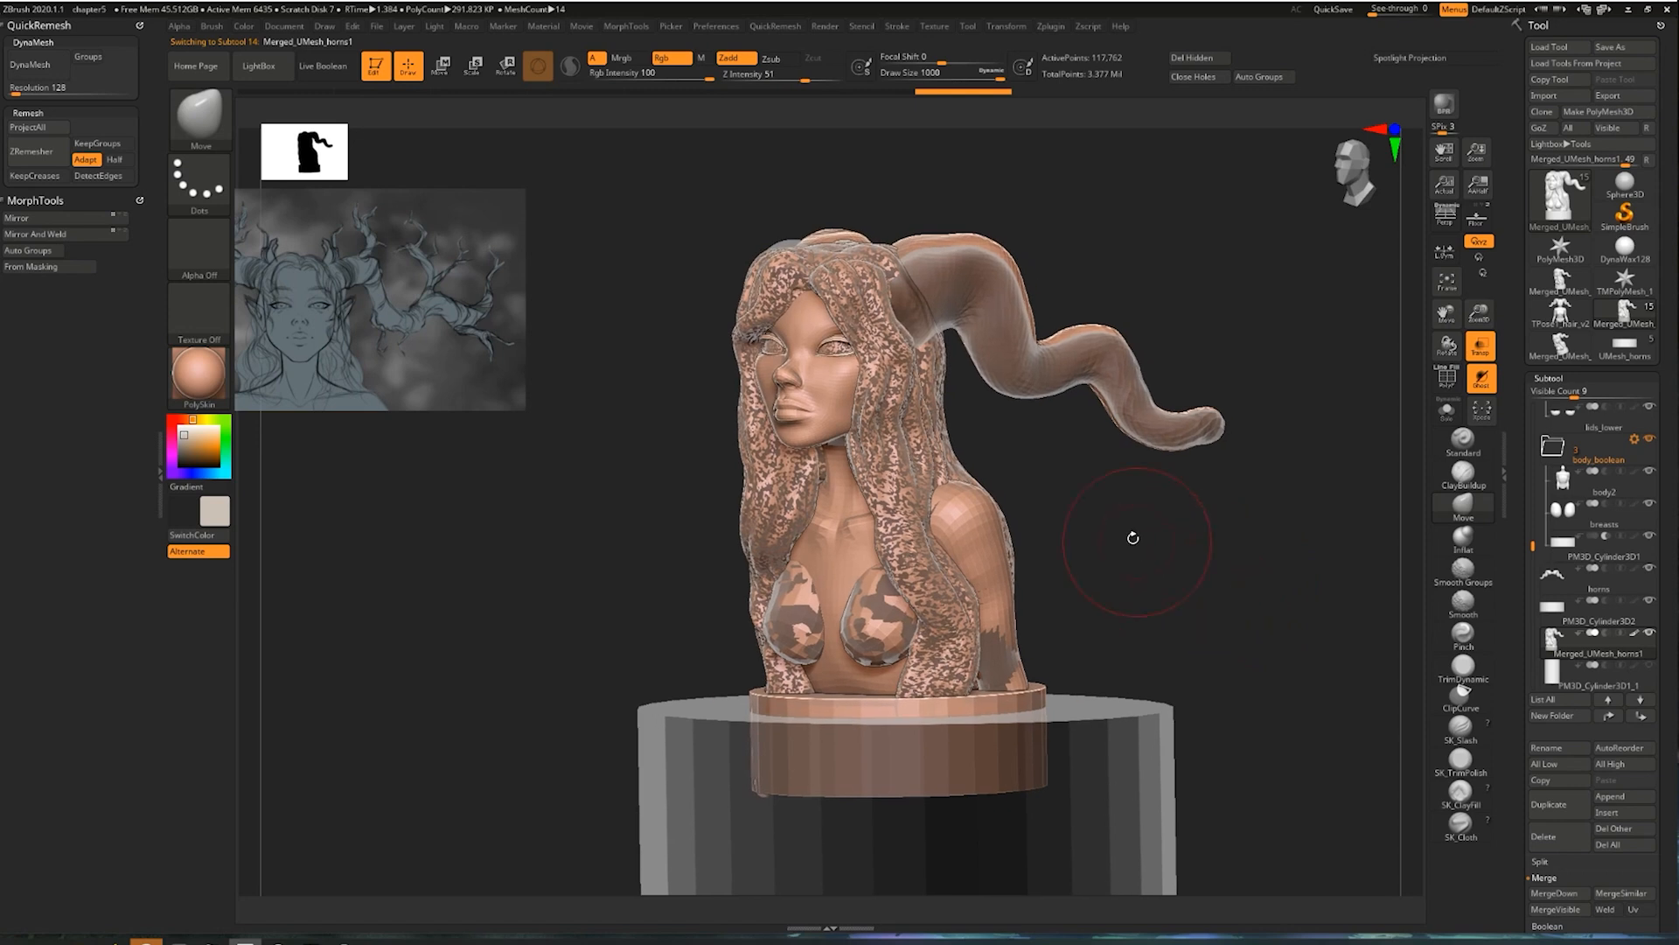